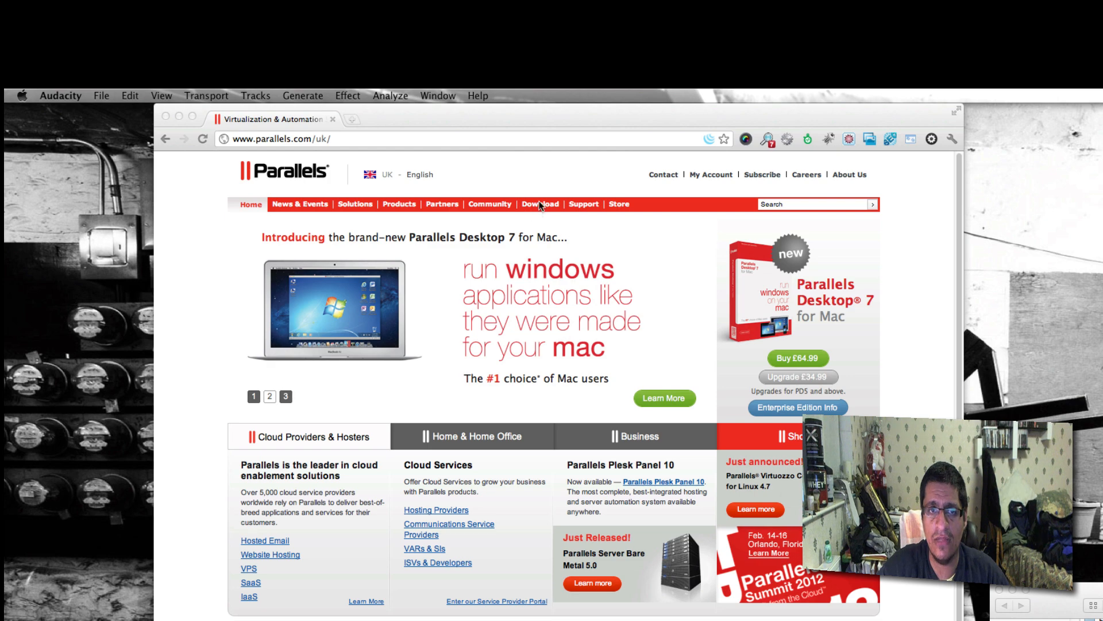
- Open the Parallels Desktop 7 for Mac download page and go to its free 14-day trial form
click(553, 171)
mouse_move(541, 206)
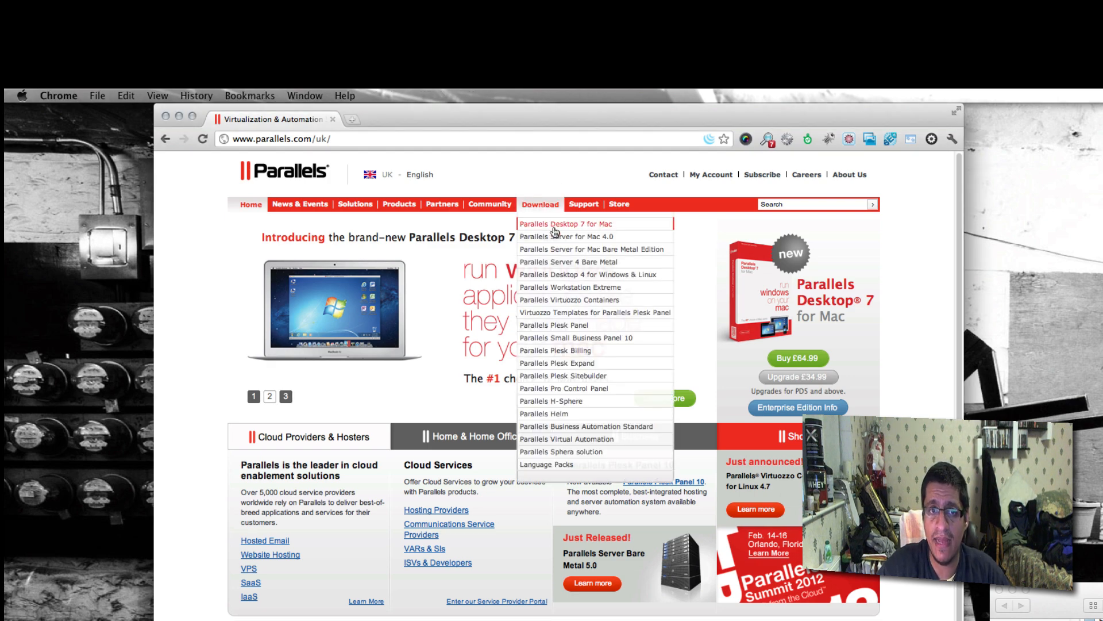
click(554, 225)
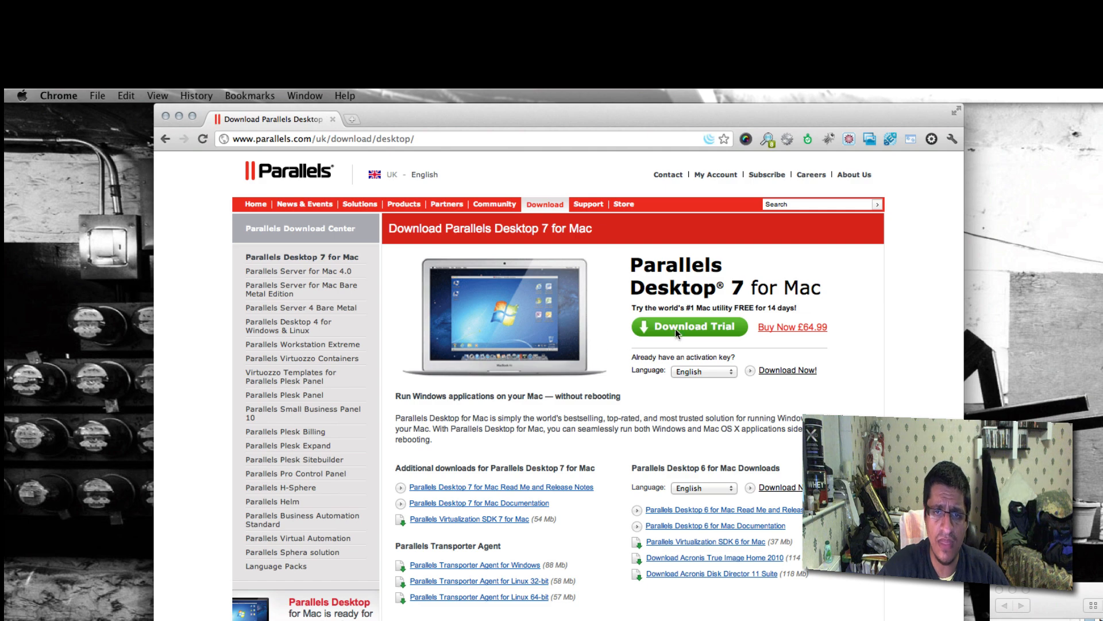
click(675, 329)
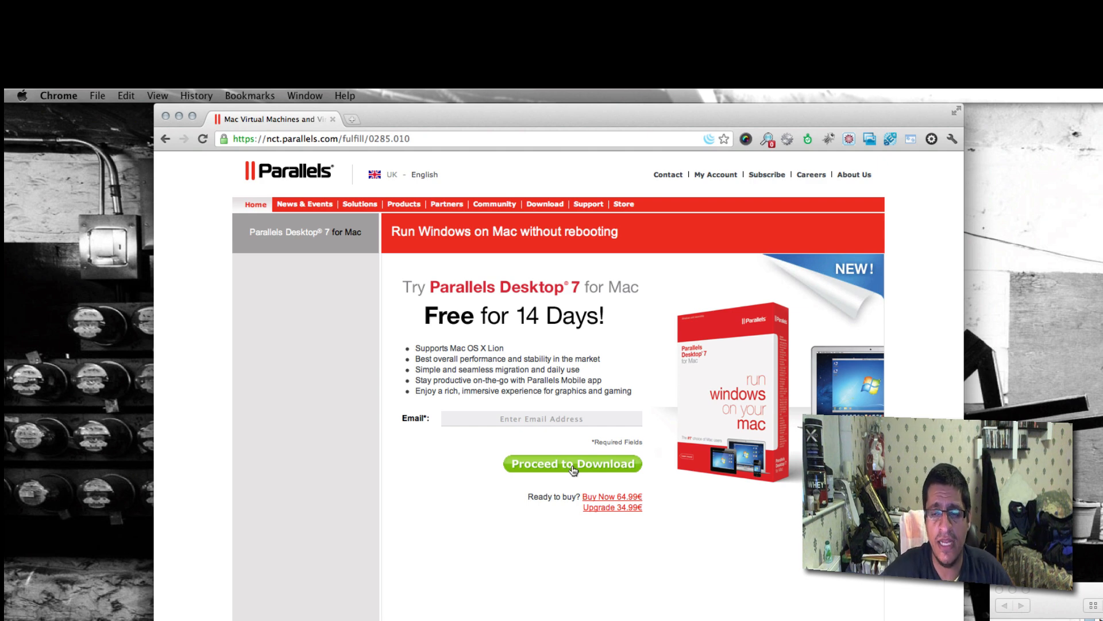
- Open the ParallelsDesktop-7.0.14922.693916.dmg disk image from the Downloads folder and enlarge its window to show all the files
drag(1101, 589, 1071, 400)
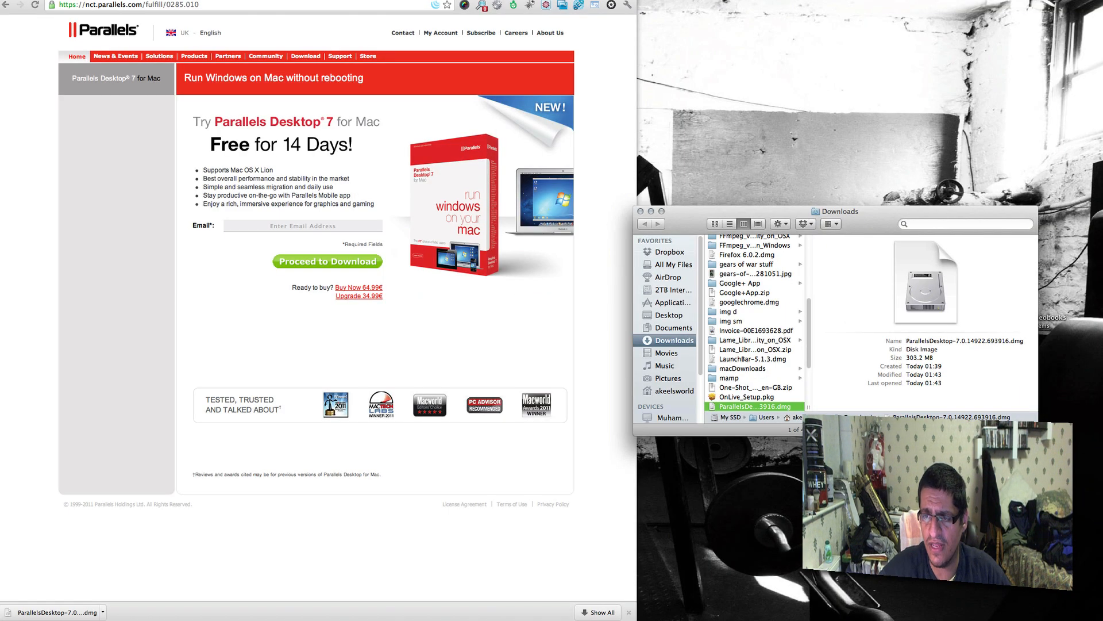
drag(1037, 435, 1061, 480)
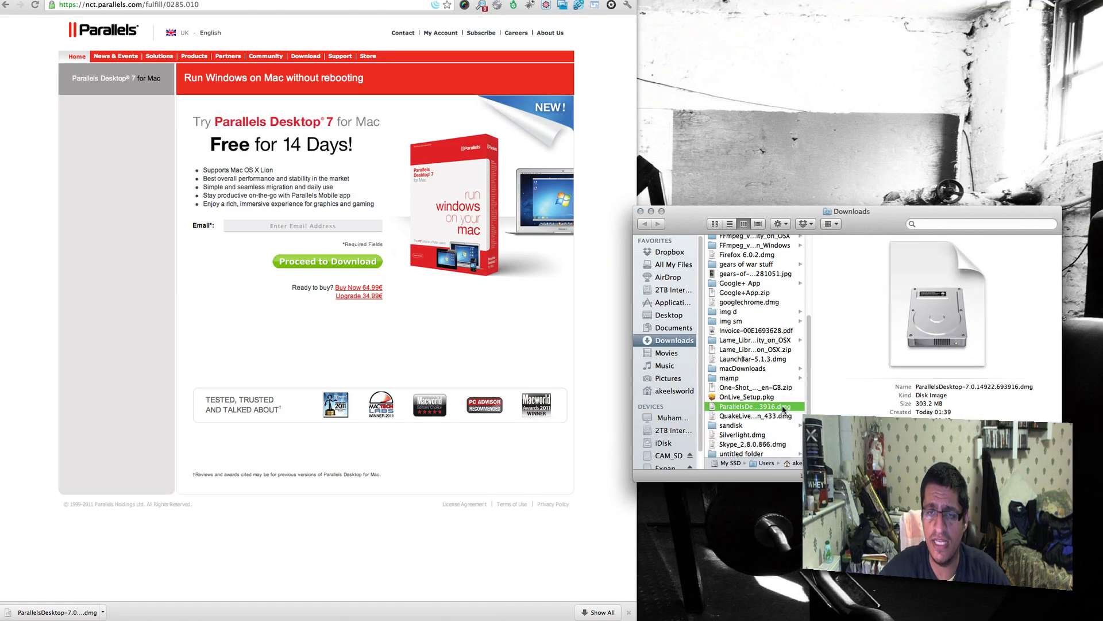
double_click(783, 407)
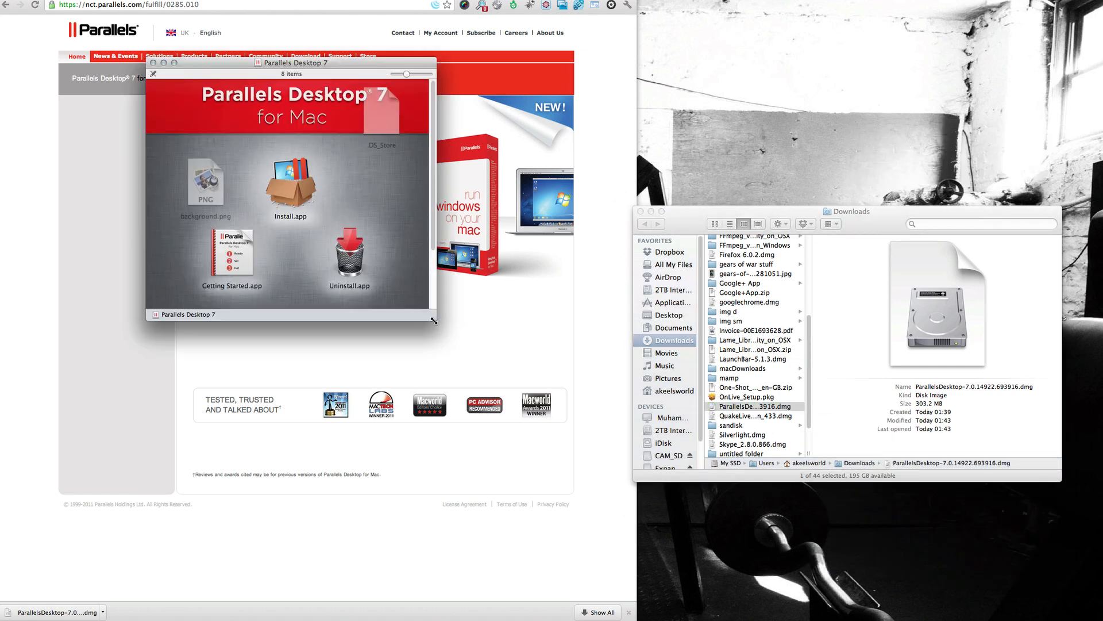
drag(434, 321, 545, 447)
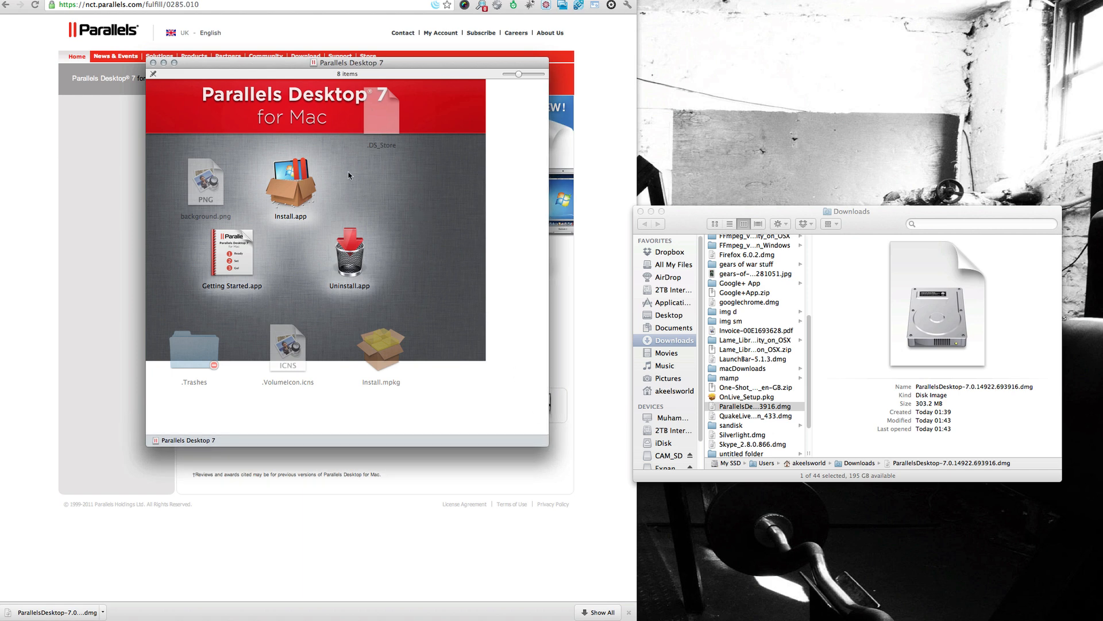
- Run Install.app from the disk image, allowing its updater any connection until quit and approving the package's installability check
click(284, 186)
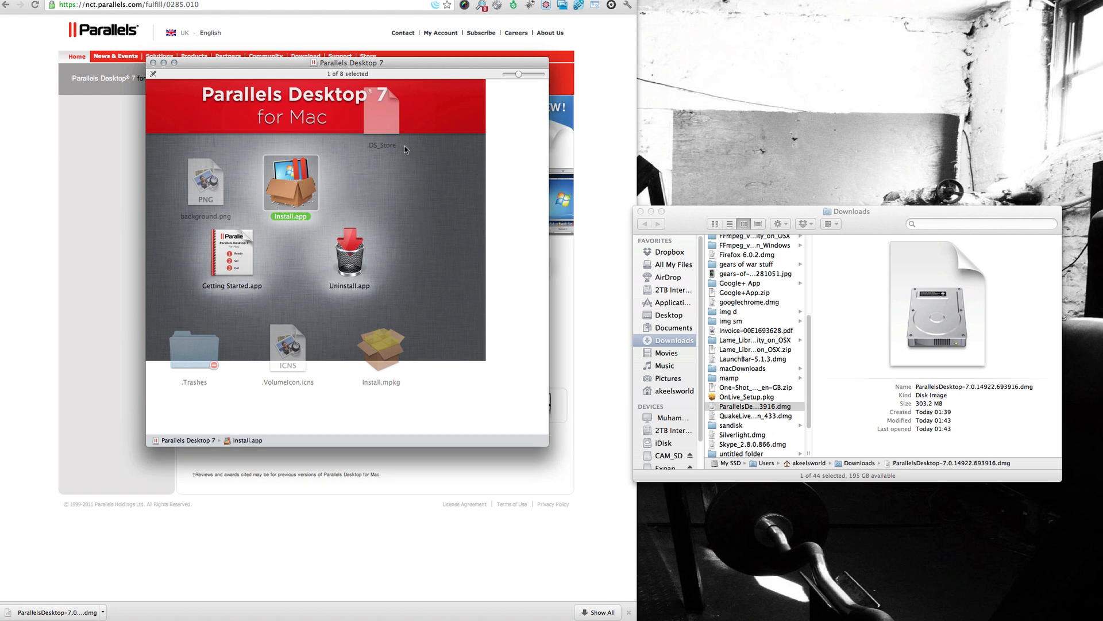
double_click(300, 186)
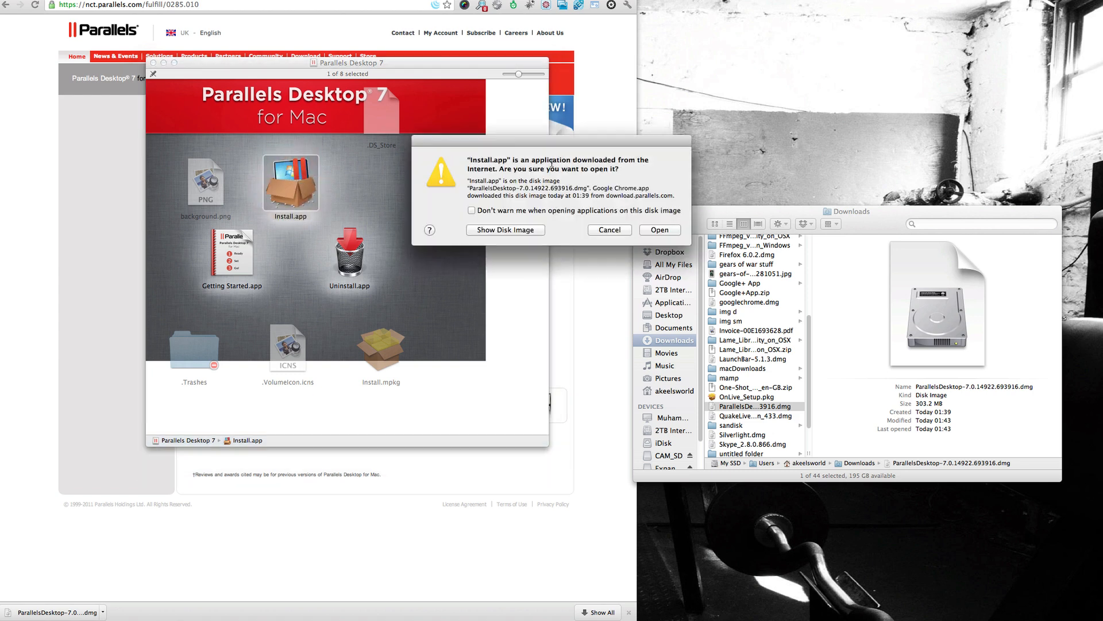
click(662, 230)
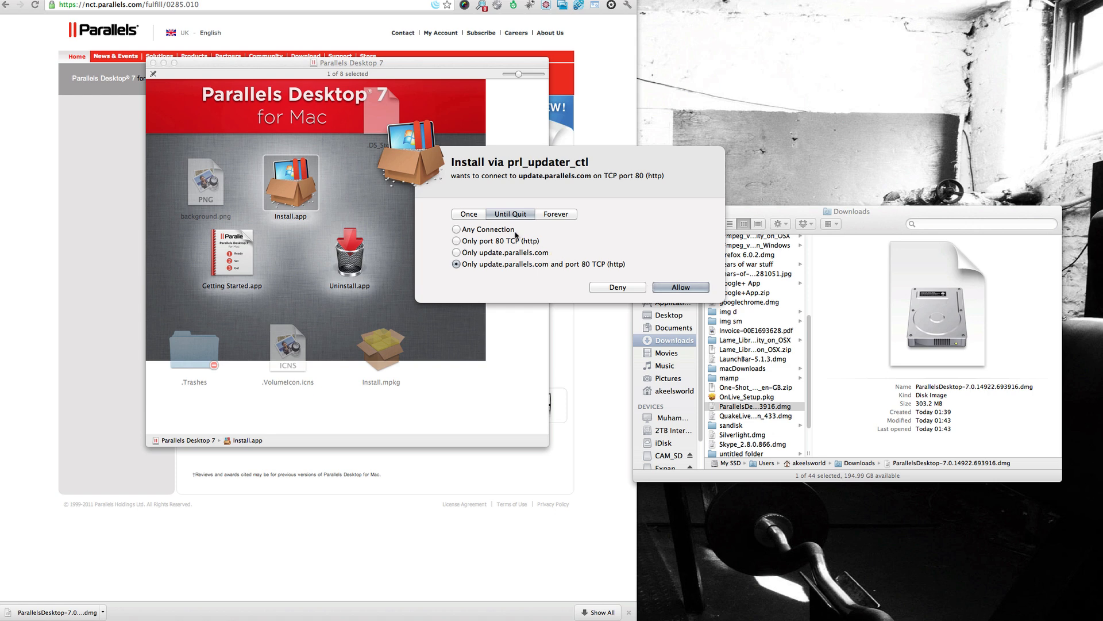
click(495, 229)
click(681, 287)
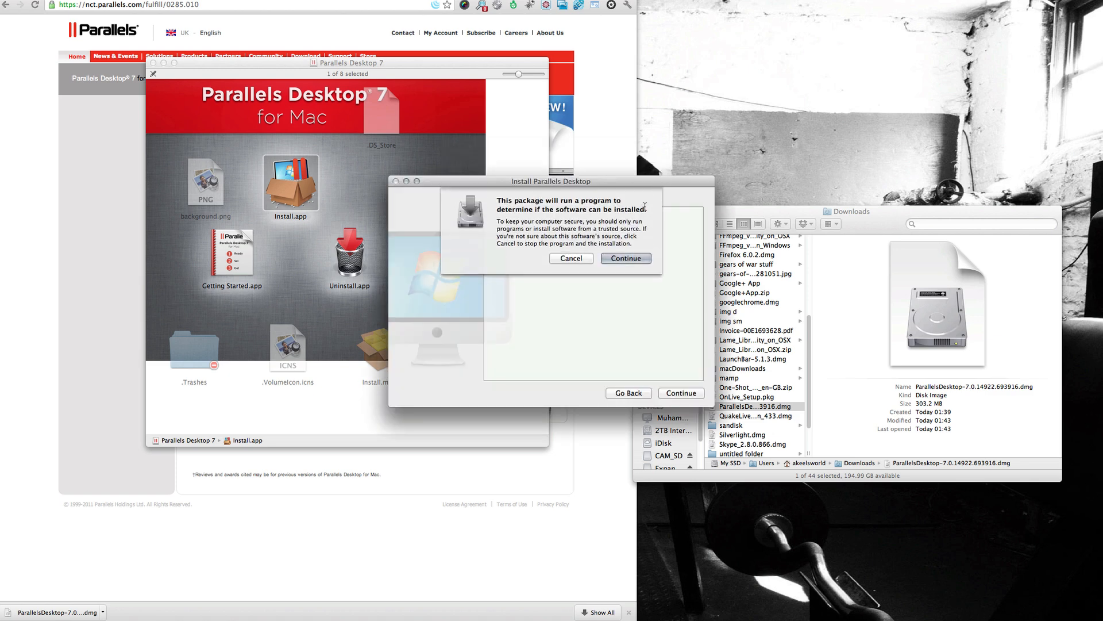
click(633, 258)
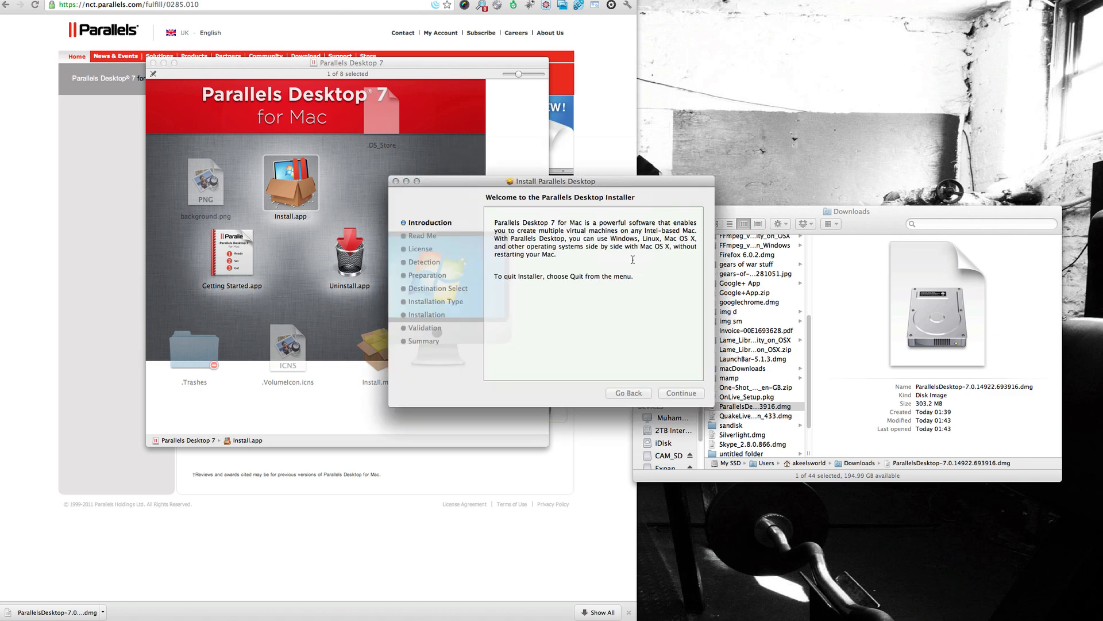
- Close the Downloads window and bring the Parallels Desktop installer to the front, moving it higher on the desktop
click(807, 219)
click(641, 211)
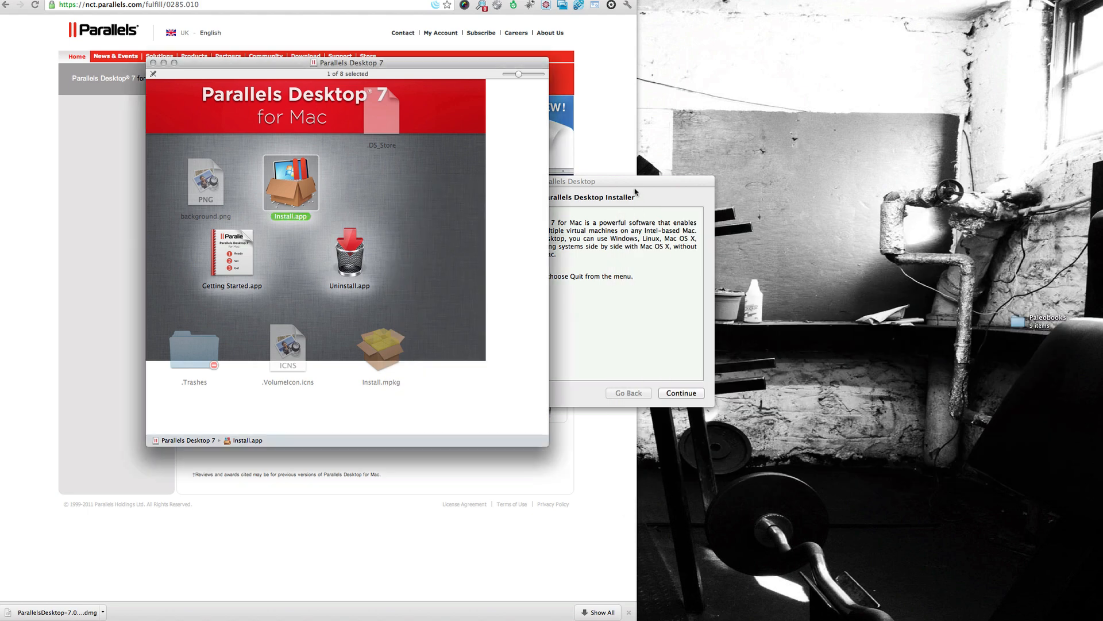
click(600, 183)
drag(623, 182, 607, 102)
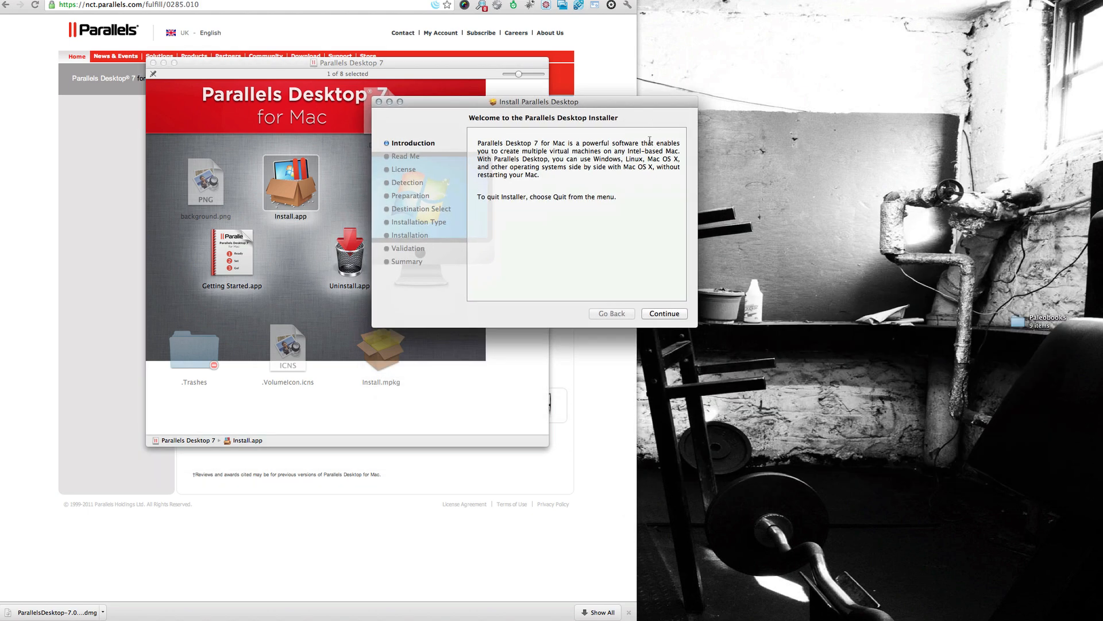
- Proceed through the installer's introduction and skim the Read Me notes on what's new in Parallels Desktop 7
click(674, 315)
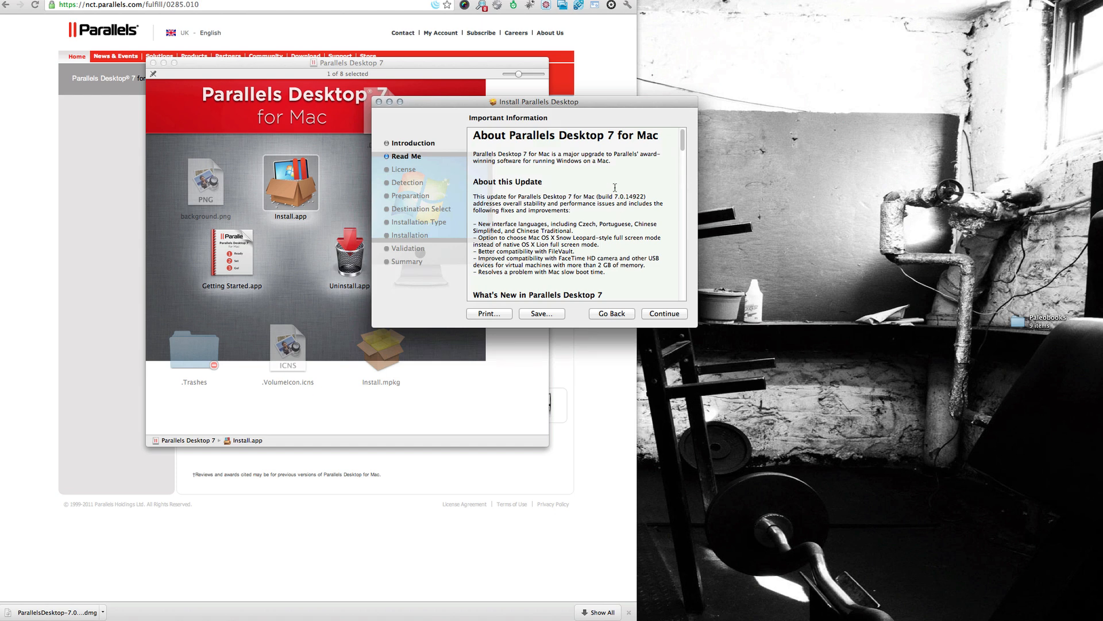
scroll(614, 187, down, 5)
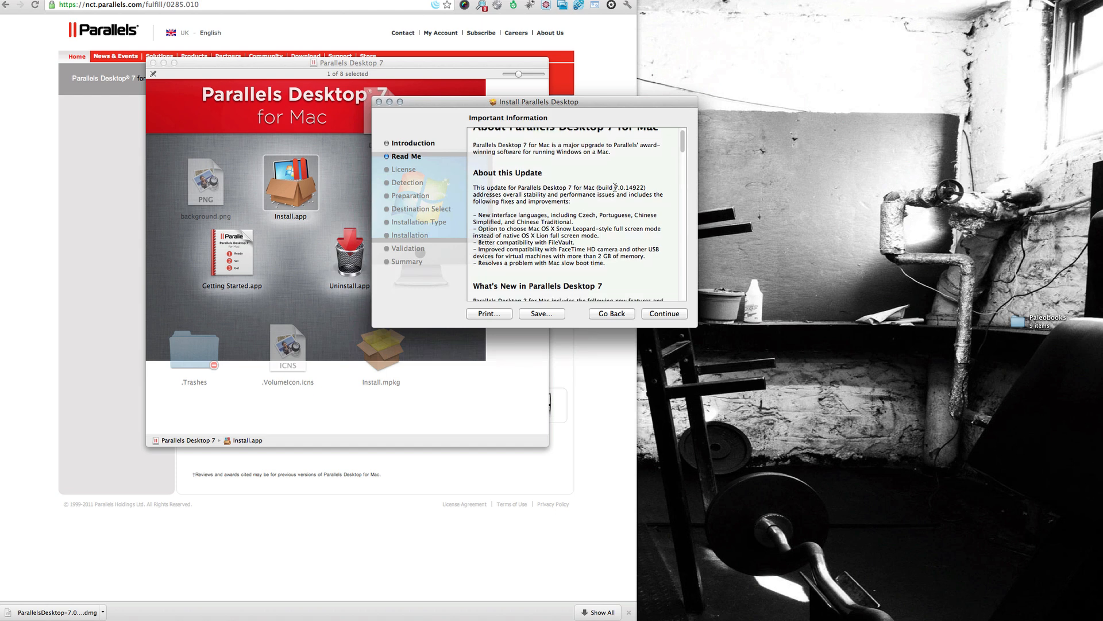
scroll(615, 187, down, 2)
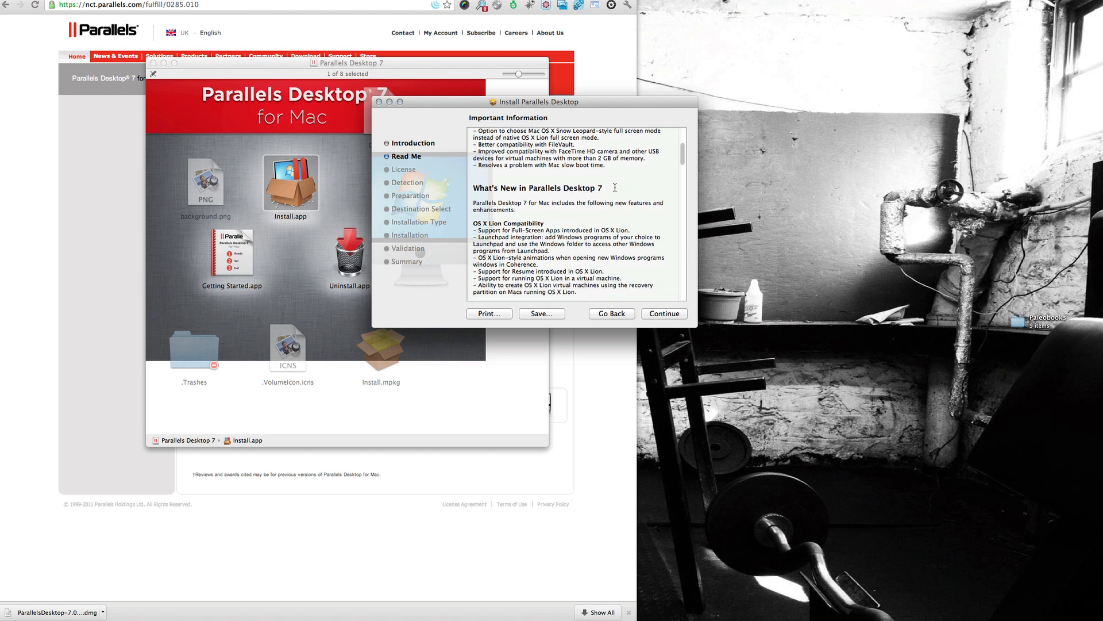
scroll(615, 187, down, 2)
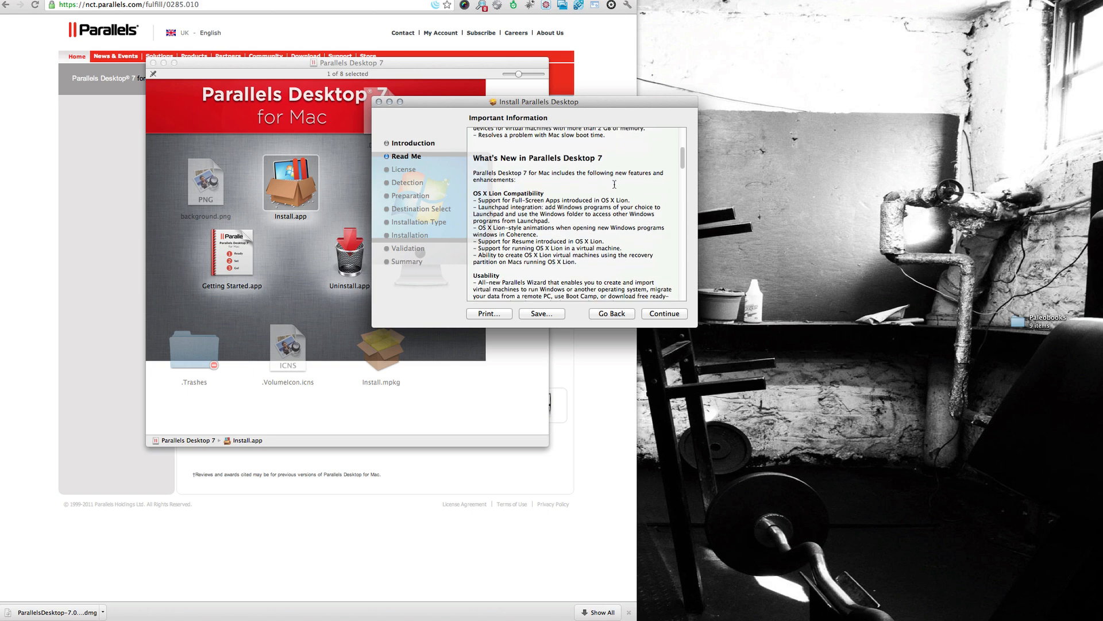
scroll(614, 184, down, 1)
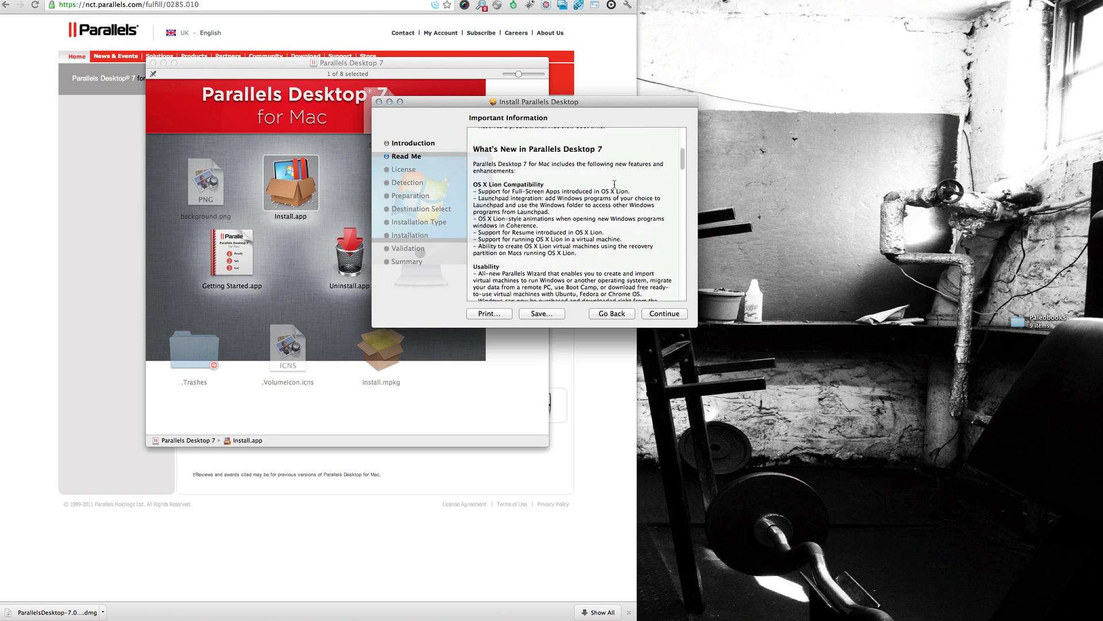
click(652, 316)
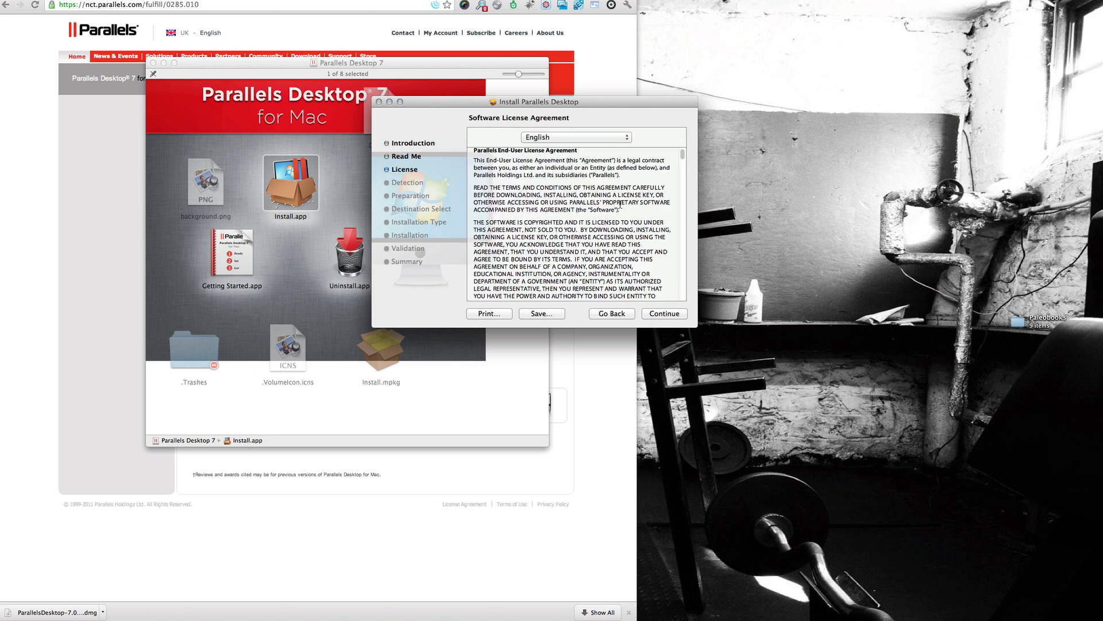
- Skim the English software license agreement and agree to its terms
scroll(622, 203, down, 1)
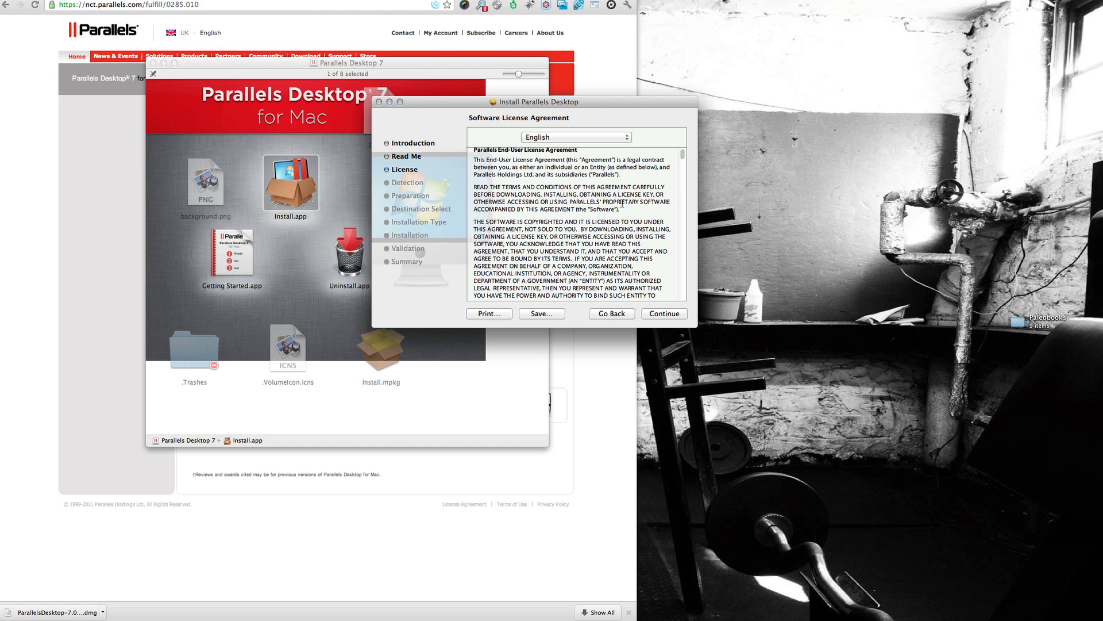
scroll(622, 203, down, 15)
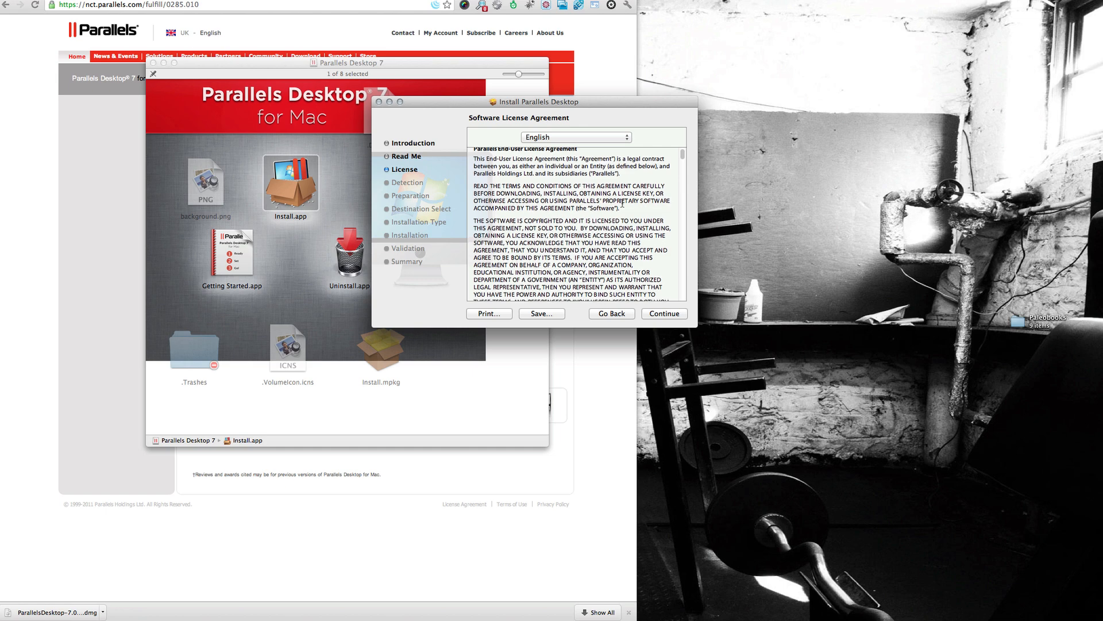
click(667, 317)
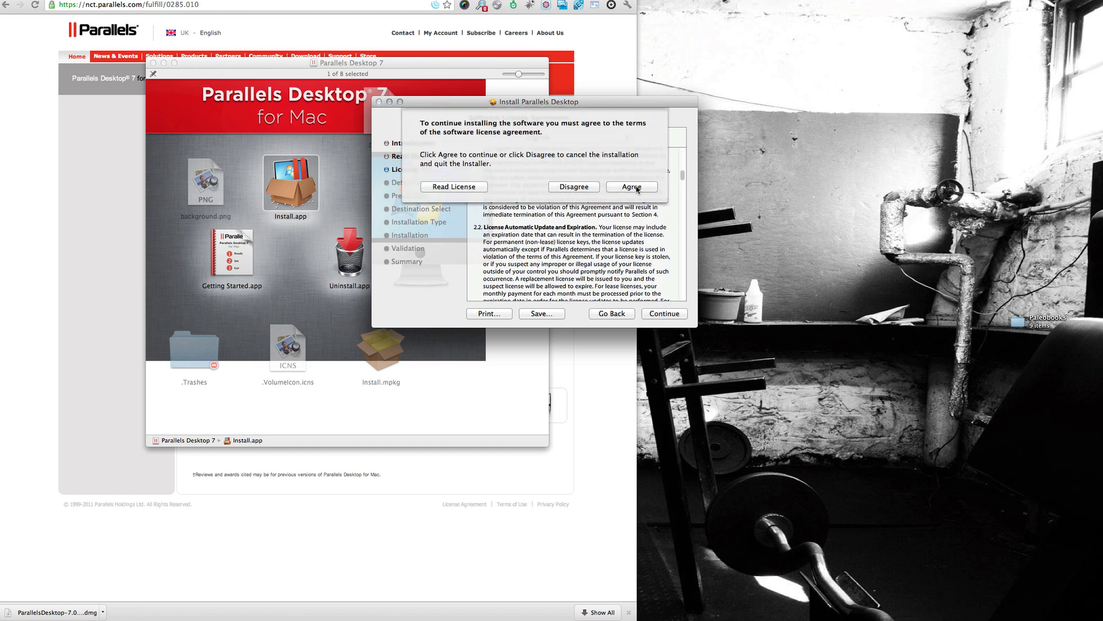
click(641, 189)
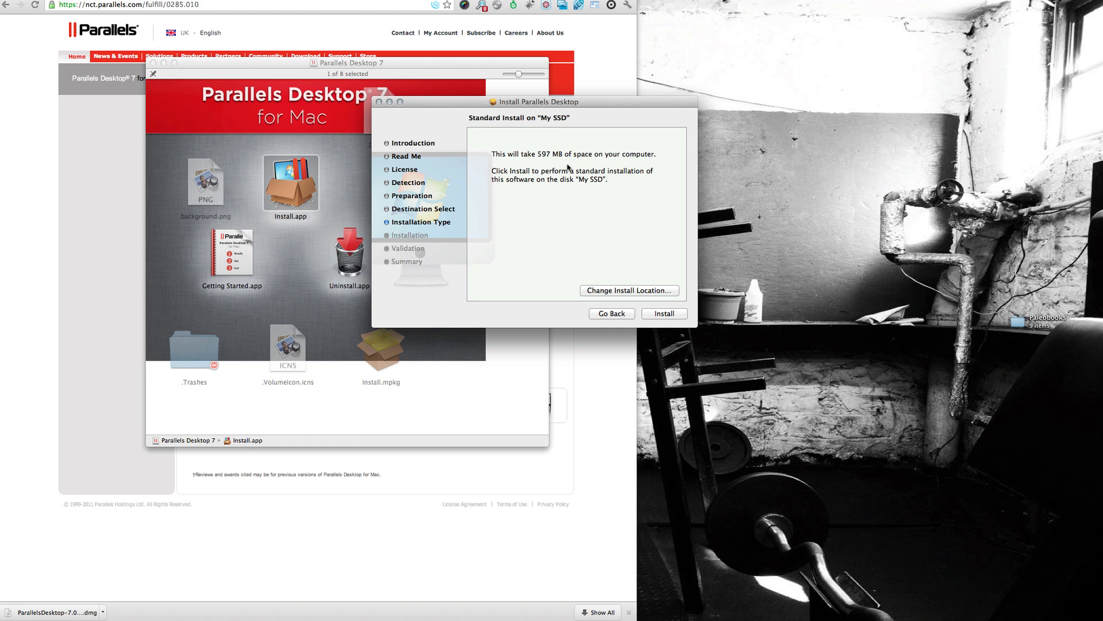
- Try 2TB Internal MAC as the install destination, and return to the My SSD disk
click(623, 292)
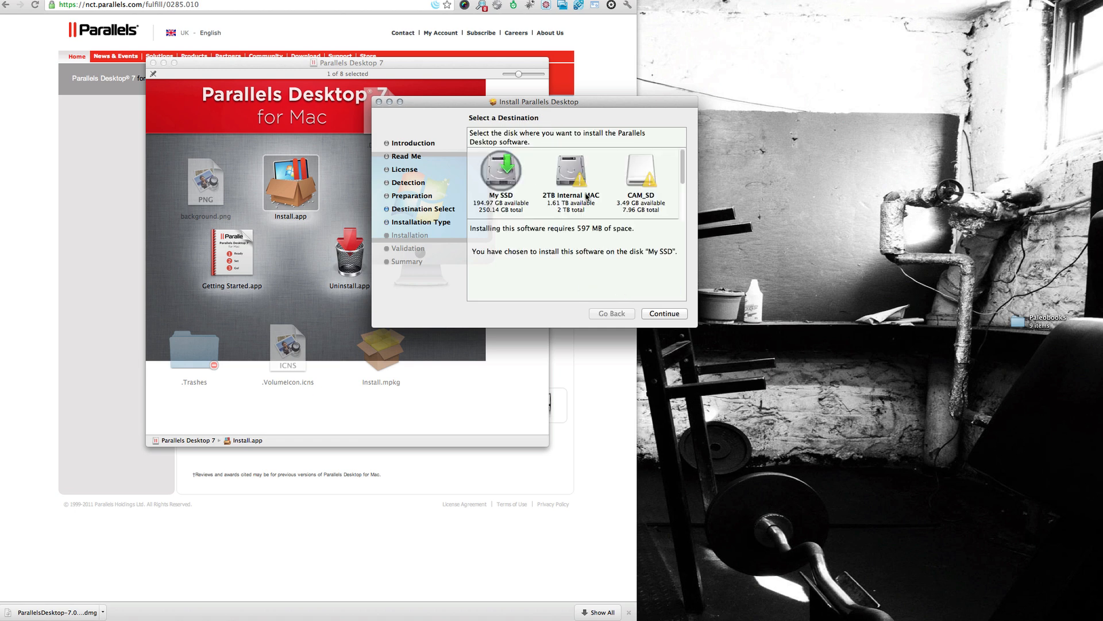
click(578, 169)
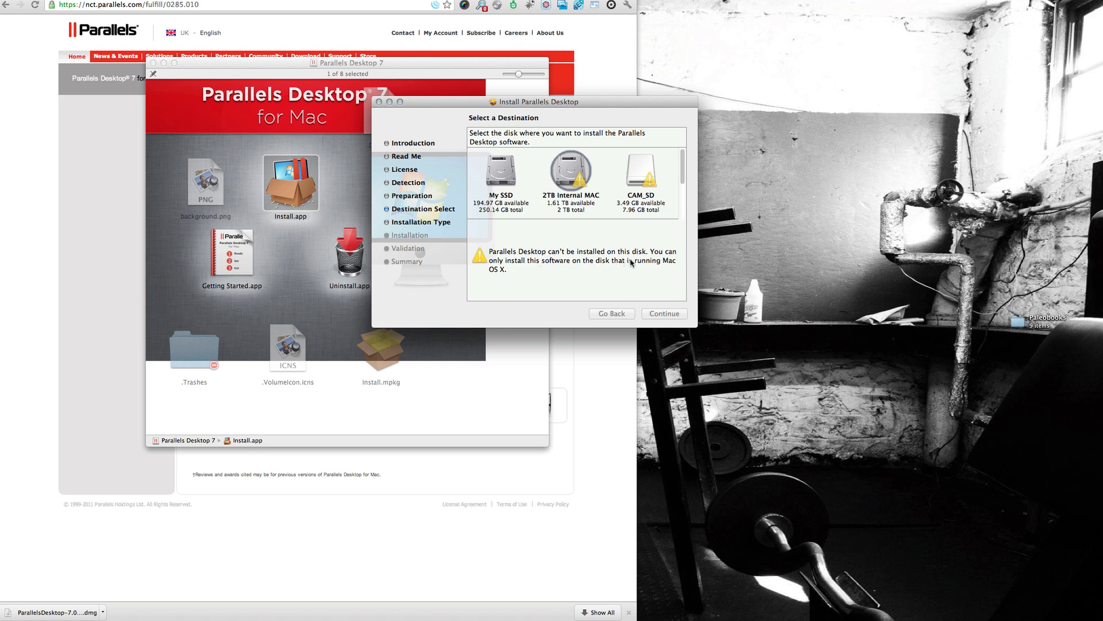
click(505, 184)
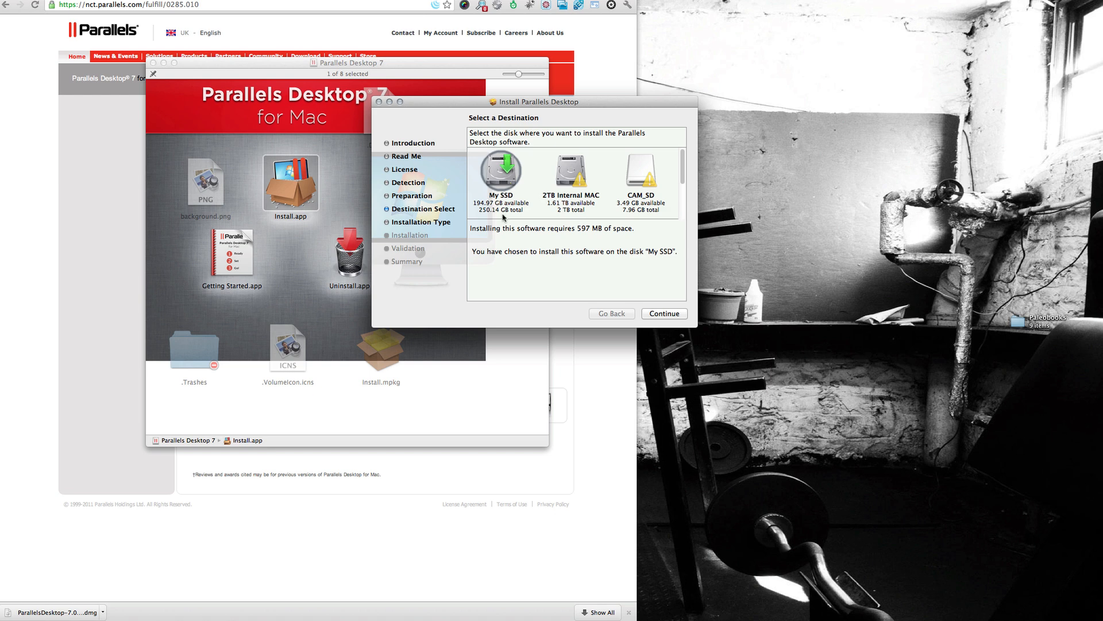
click(672, 315)
- Start the standard installation on My SSD and authorise it with the account password
click(661, 315)
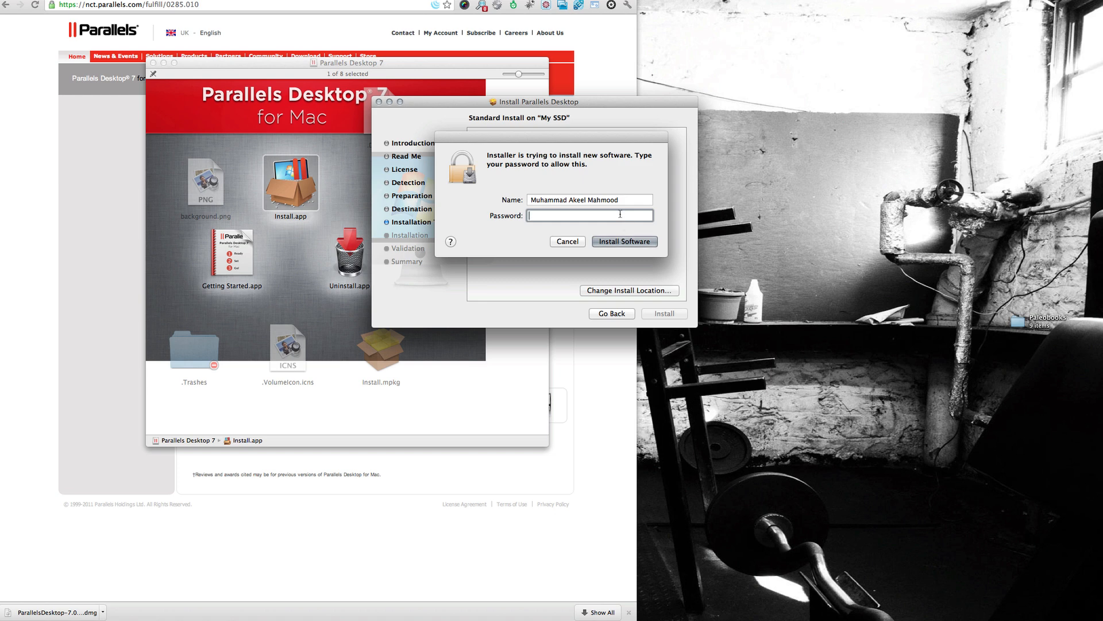
text(********)
key(BackSpace)
key(BackSpace)
key(BackSpace)
key(BackSpace)
key(BackSpace)
key(BackSpace)
key(BackSpace)
key(BackSpace)
text(***********)
key(Return)
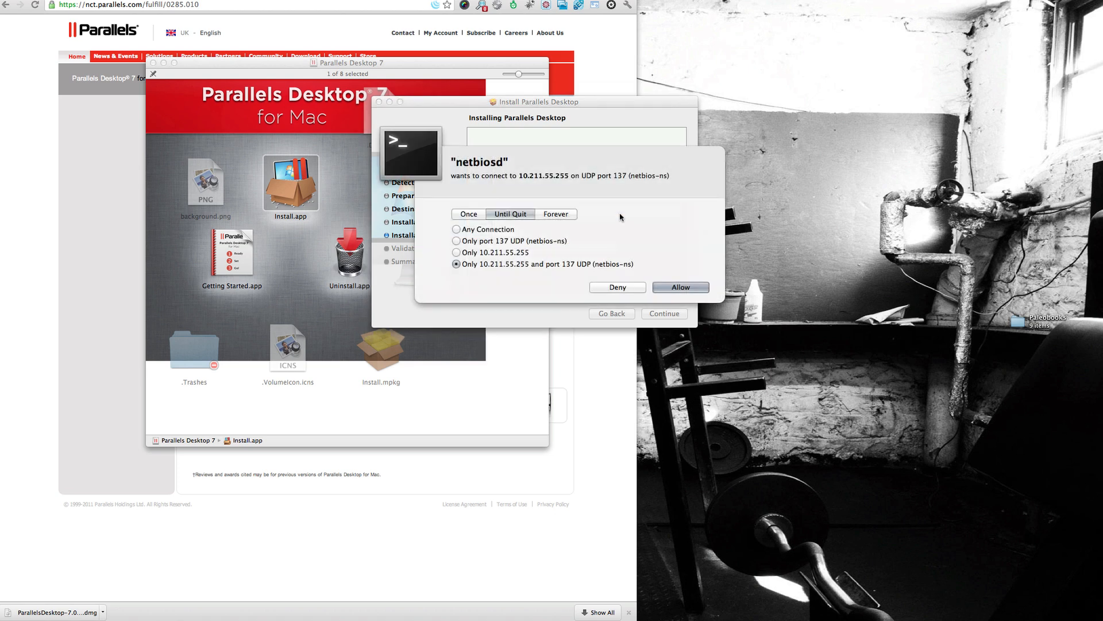
- Allow netbiosd any connection until quit and close the installer once installation completes
click(498, 229)
click(675, 288)
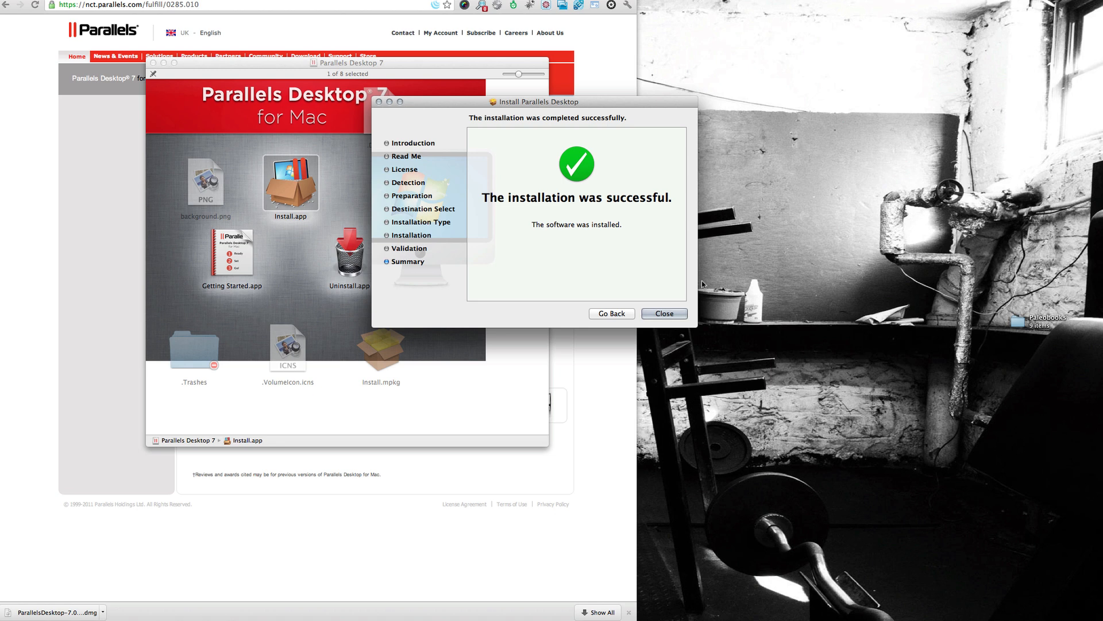
click(674, 315)
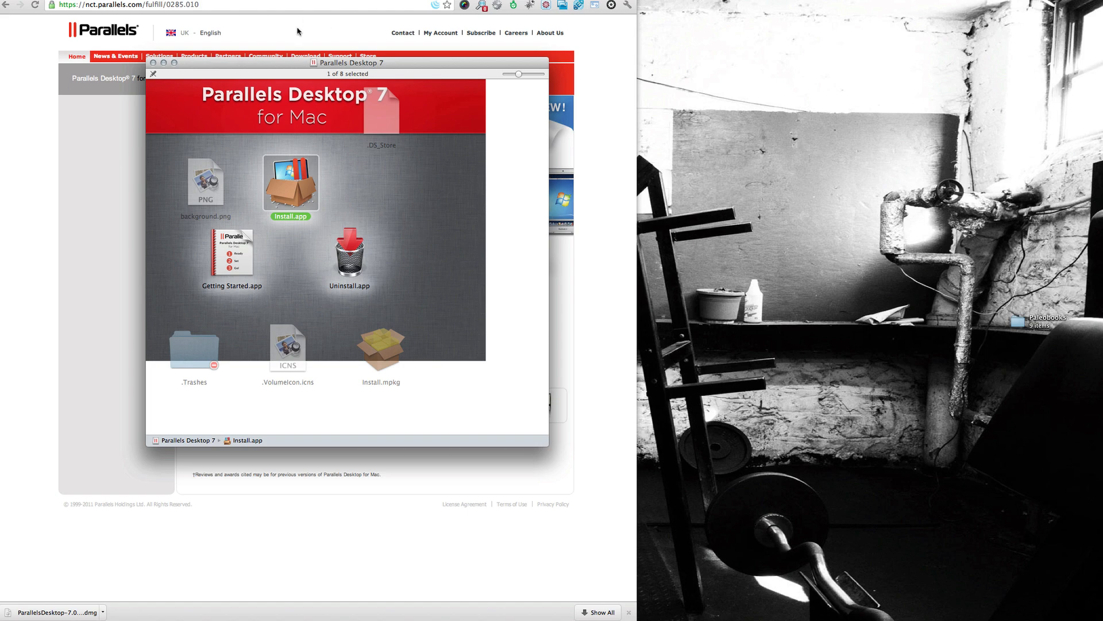
- Close the Parallels Desktop 7 disk image window and the browser window with the trial page
click(161, 64)
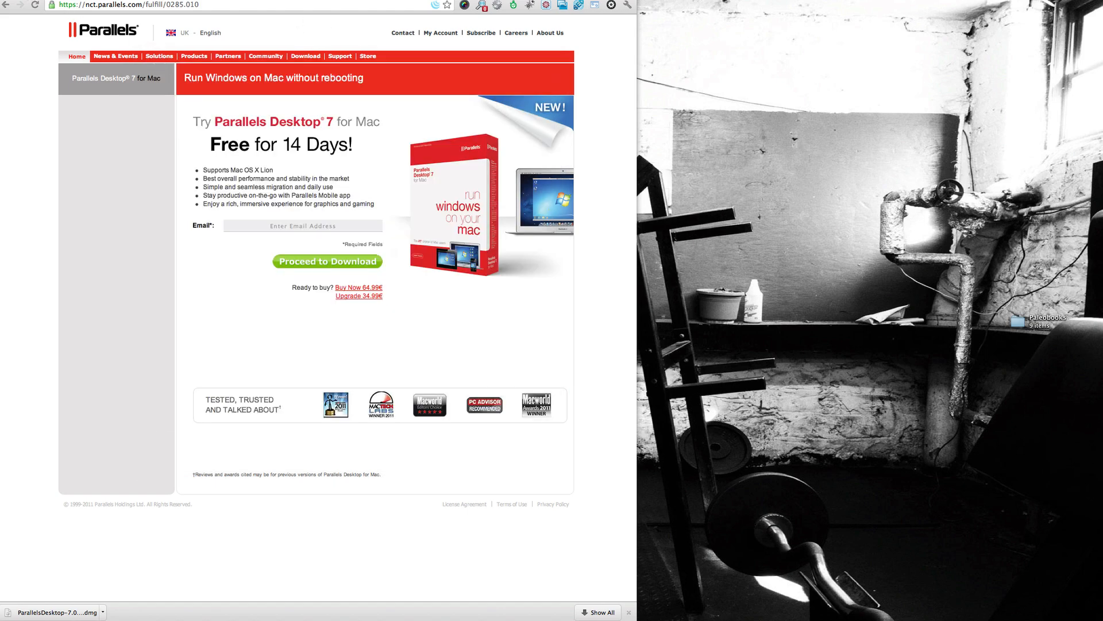
drag(58, 0, 66, 6)
key(super+w)
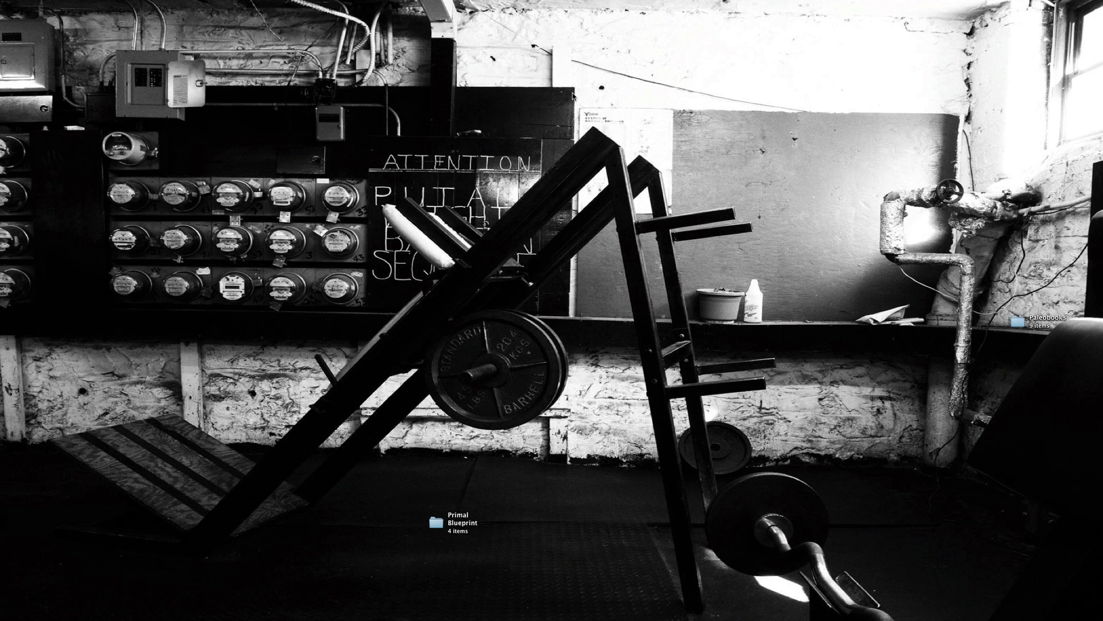
- Launch Parallels Desktop and allow it any connection until quit
key(alt+space)
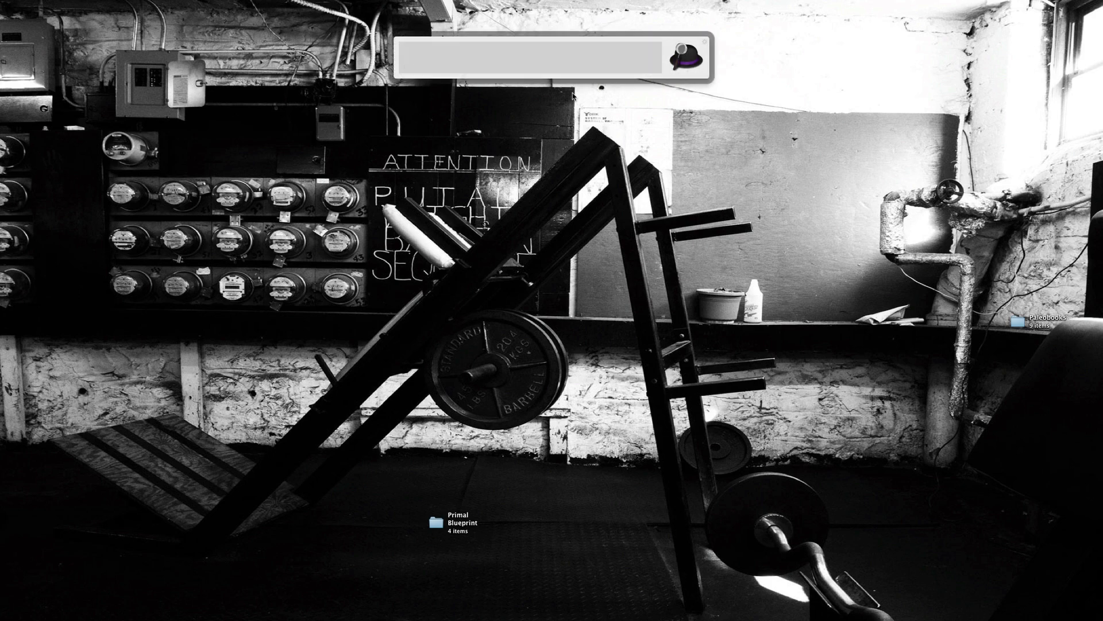
text(p)
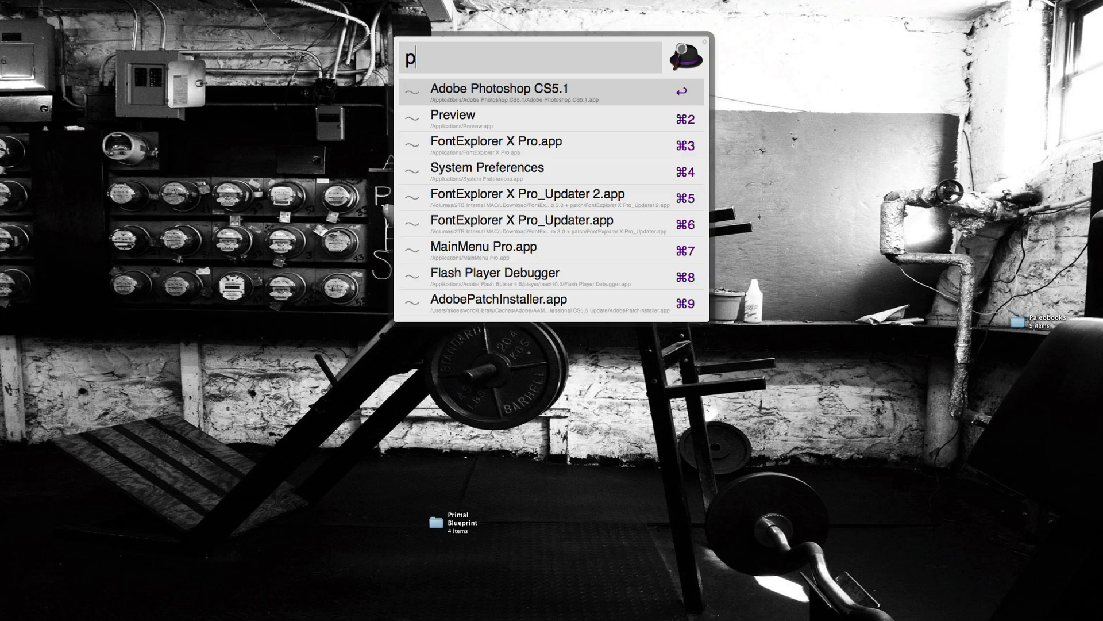
text(ar)
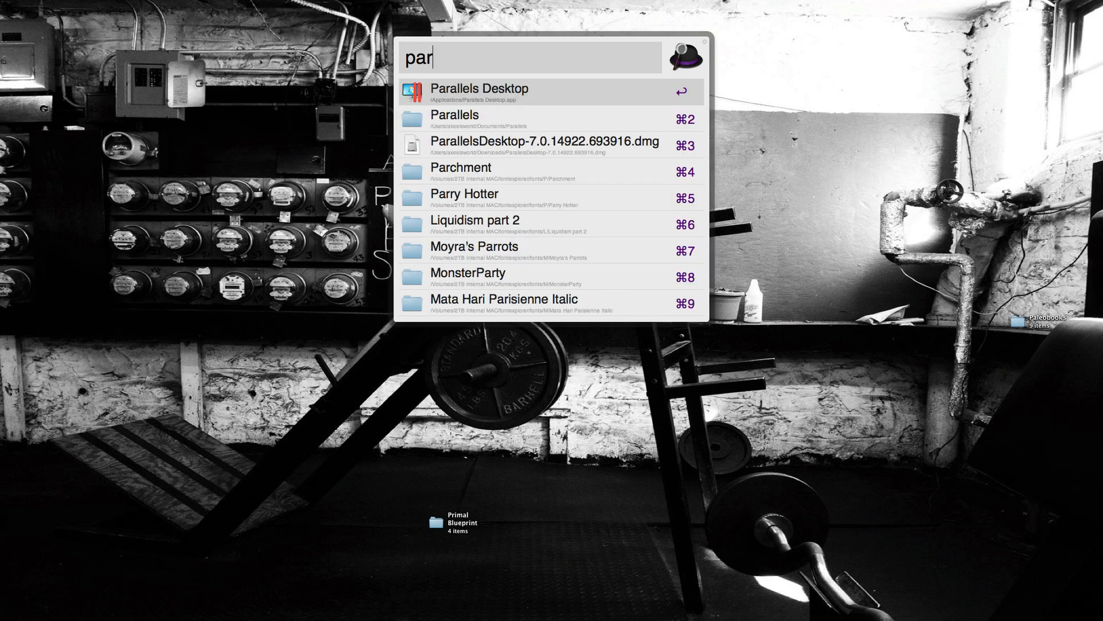
key(Return)
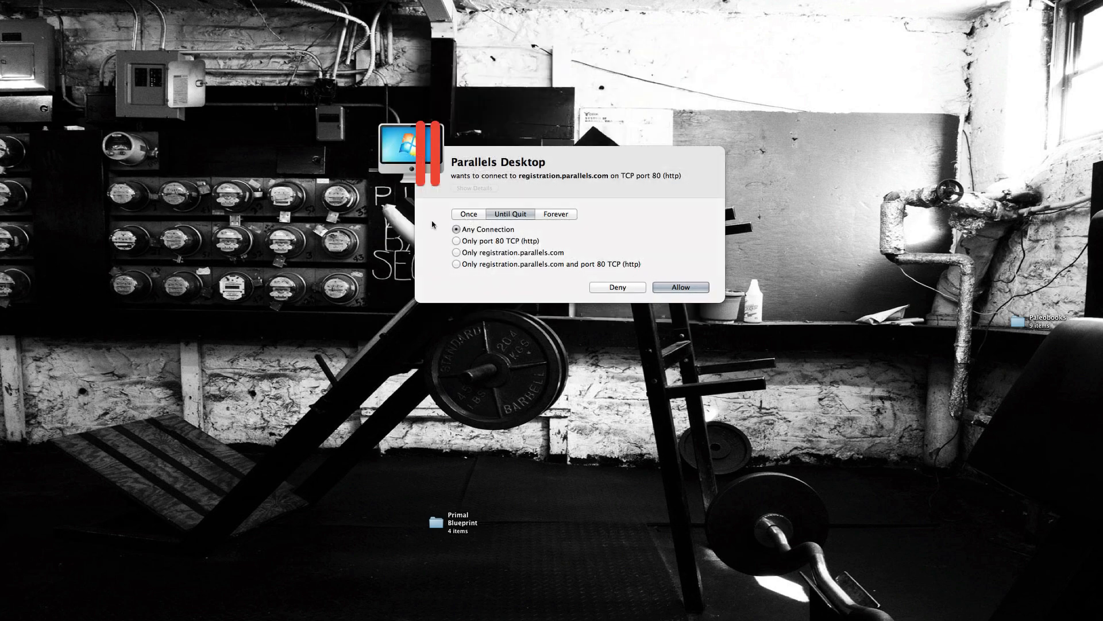
mouse_move(541, 168)
click(668, 289)
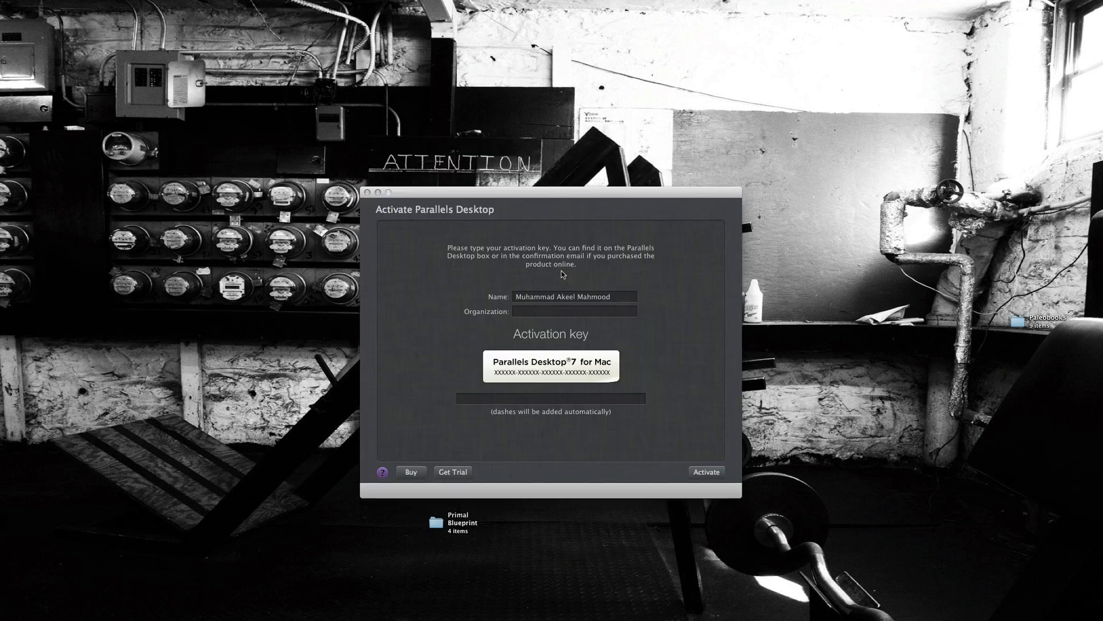
- Enter the activation key, activate Parallels Desktop, and allow Parallels Service to connect only to pdfm7.blist.parallels.com on port 443 until quit
click(541, 297)
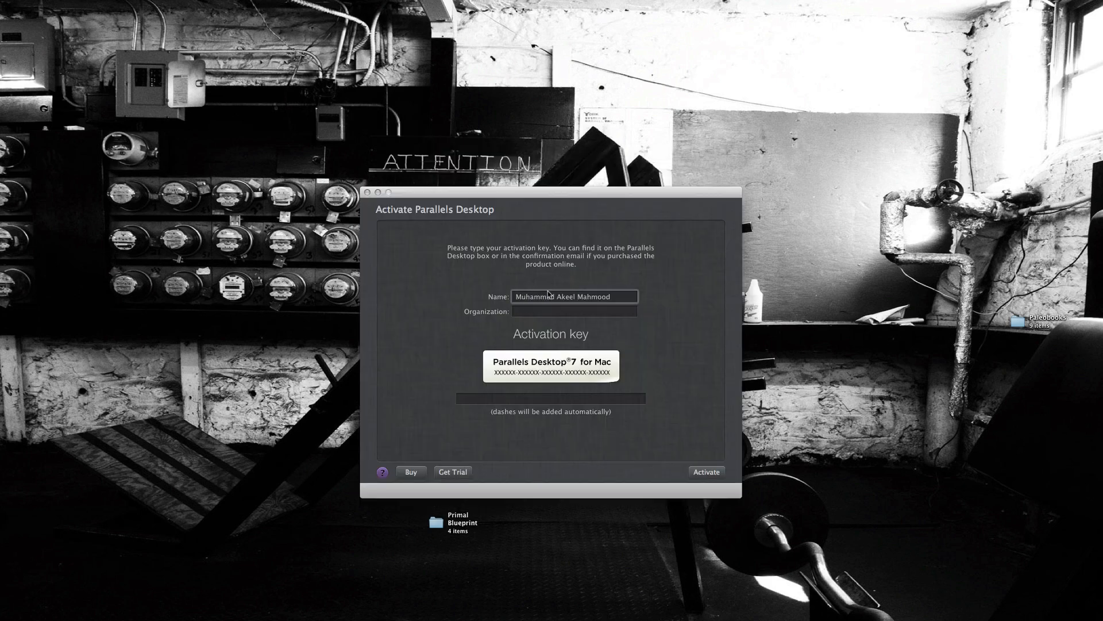
click(548, 313)
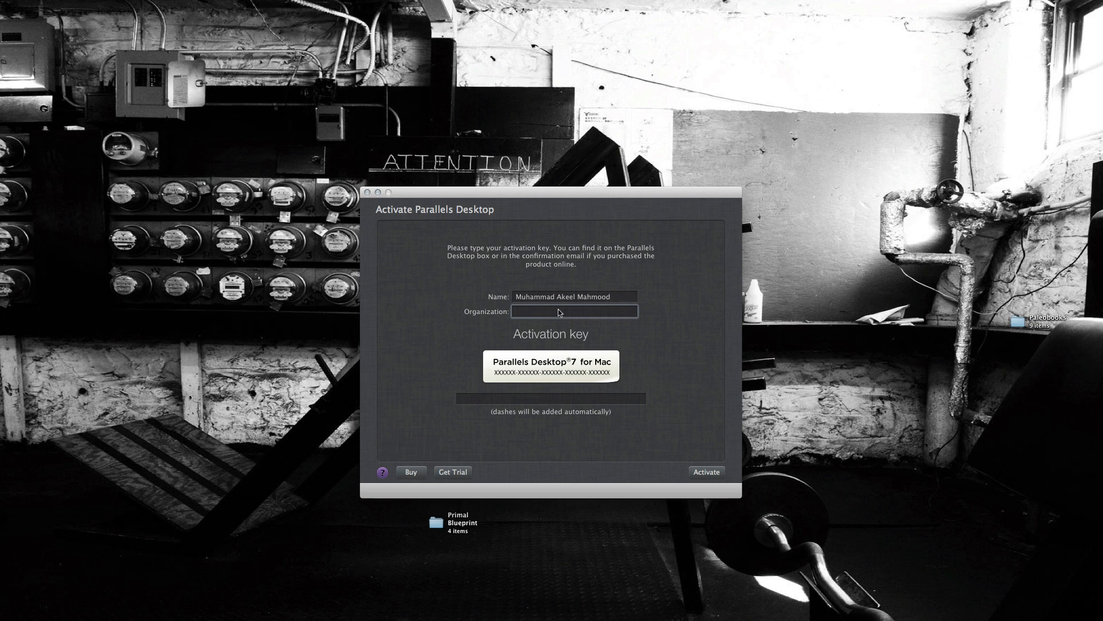
click(525, 401)
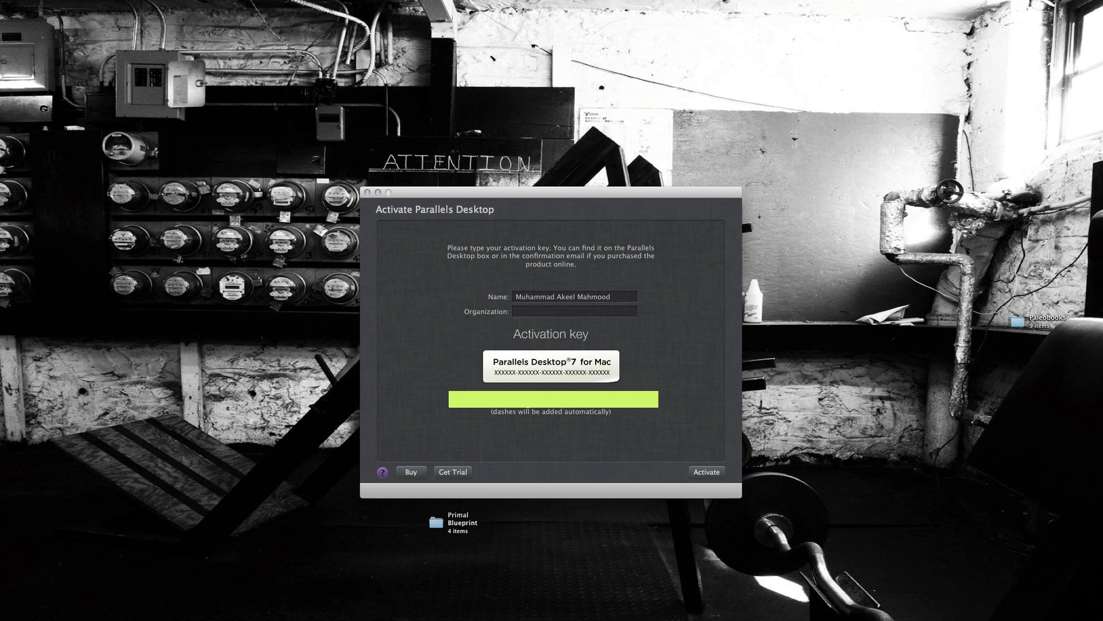
click(707, 472)
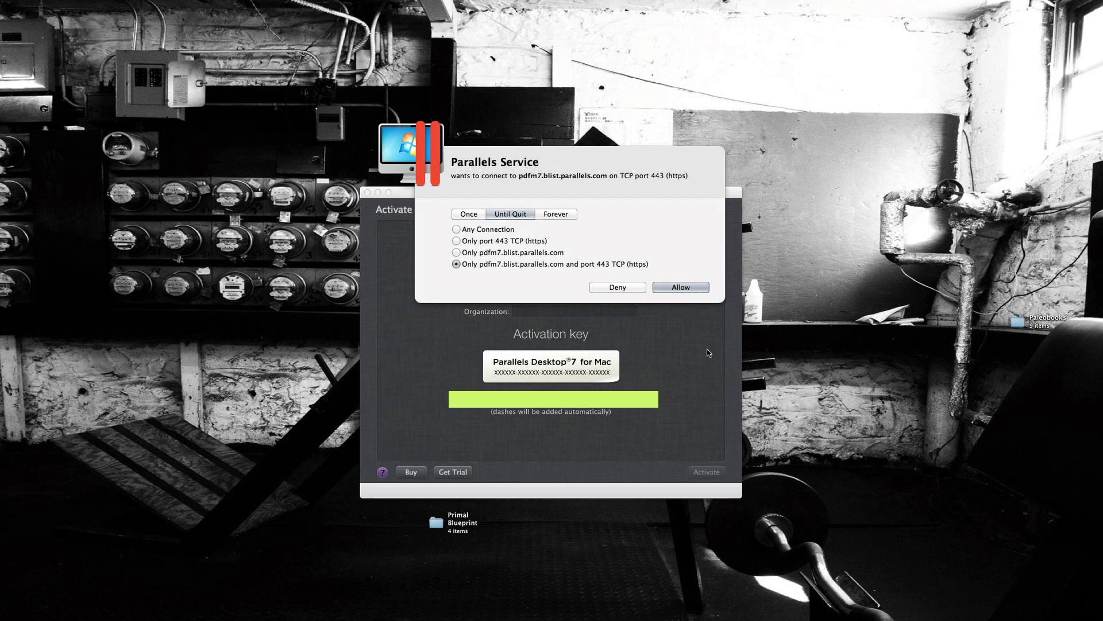
click(672, 286)
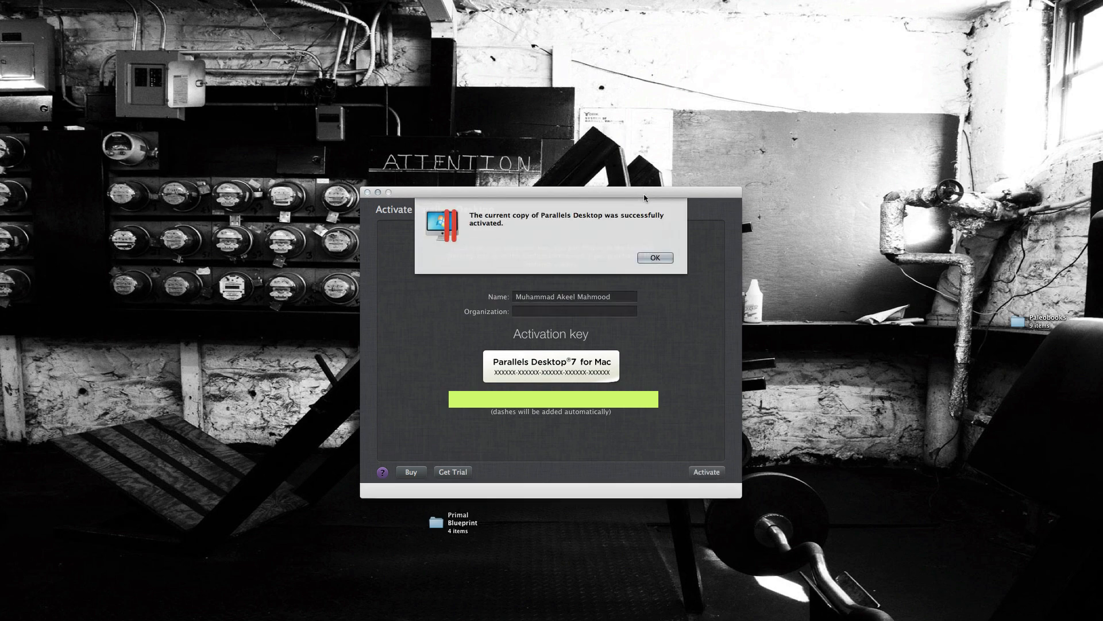
- Move the promotional window aside and close it, and dismiss the activation message
key(Return)
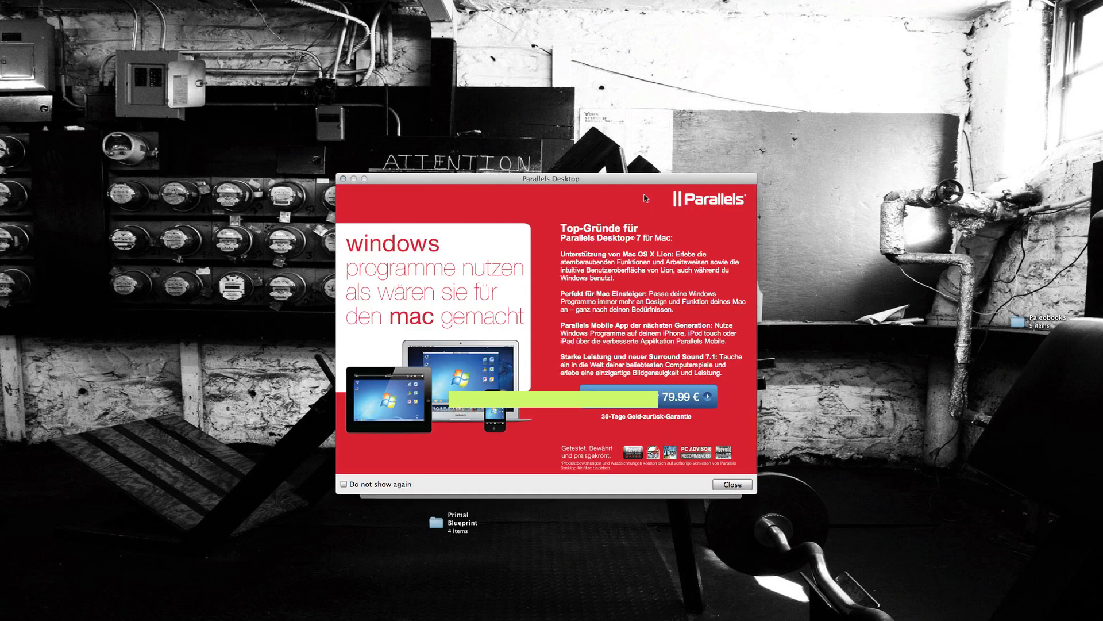
drag(638, 182, 272, 109)
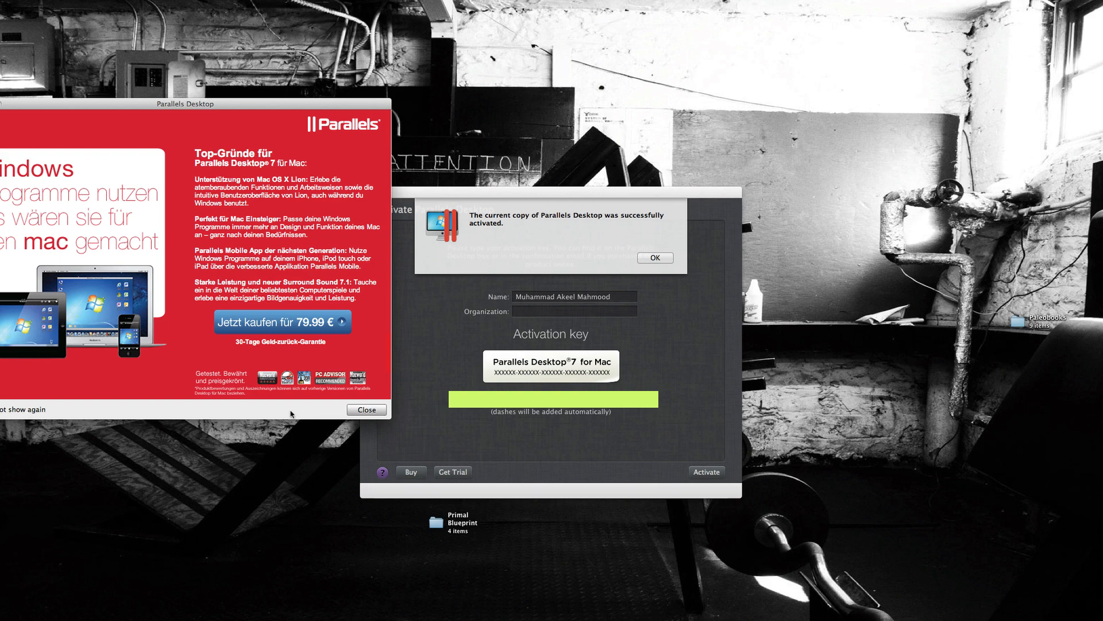
click(363, 410)
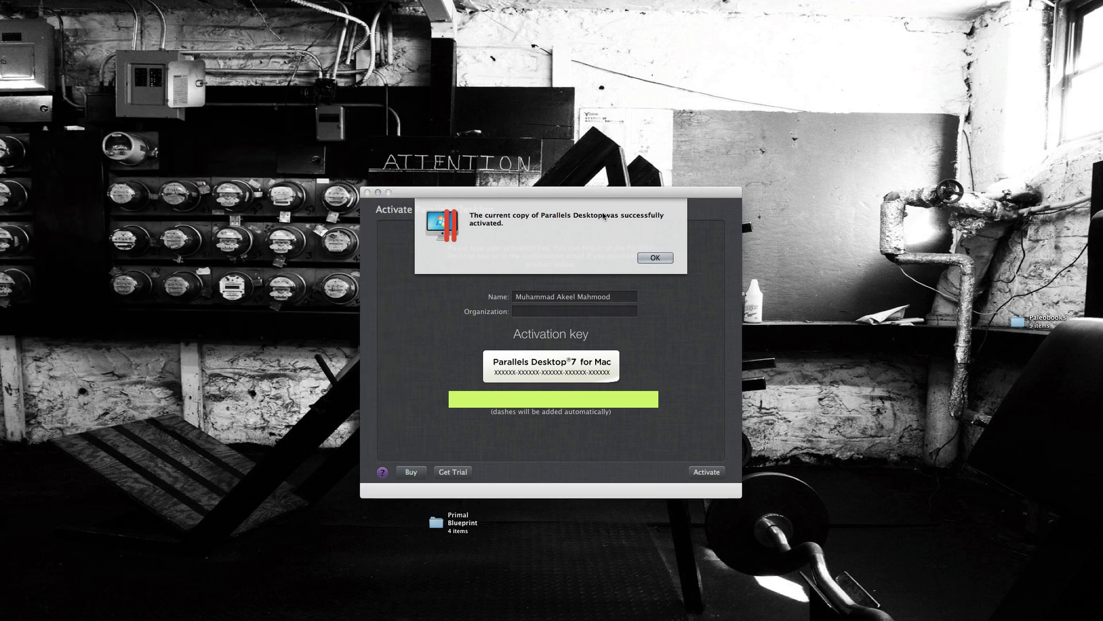
click(651, 258)
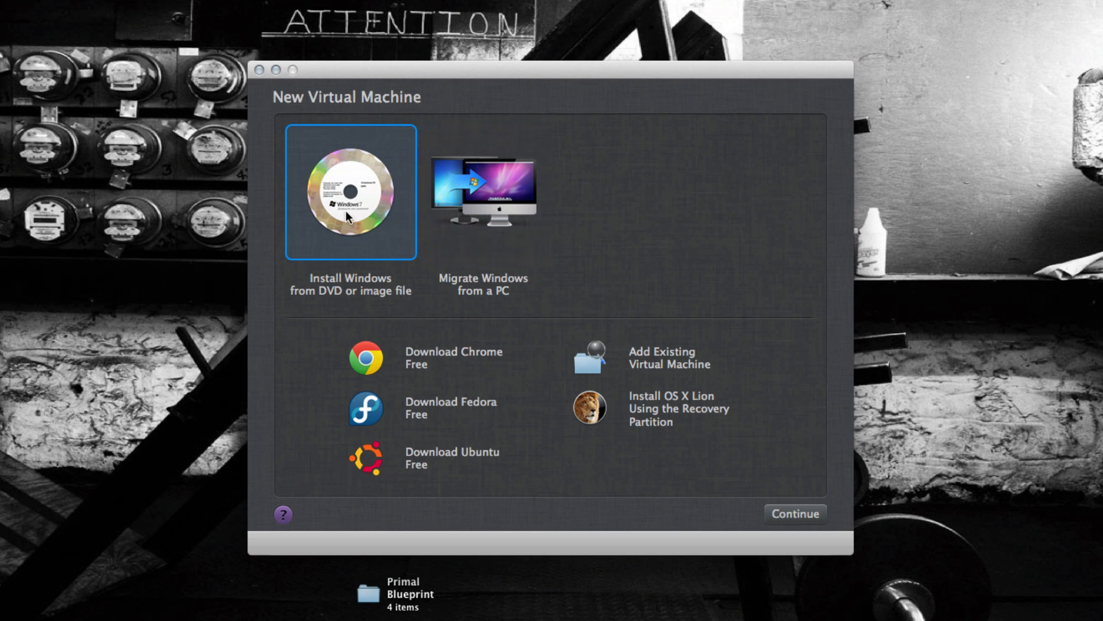
- Start a new virtual machine that installs Windows from the OPTIARC DVD RW AD-5690H drive
click(785, 512)
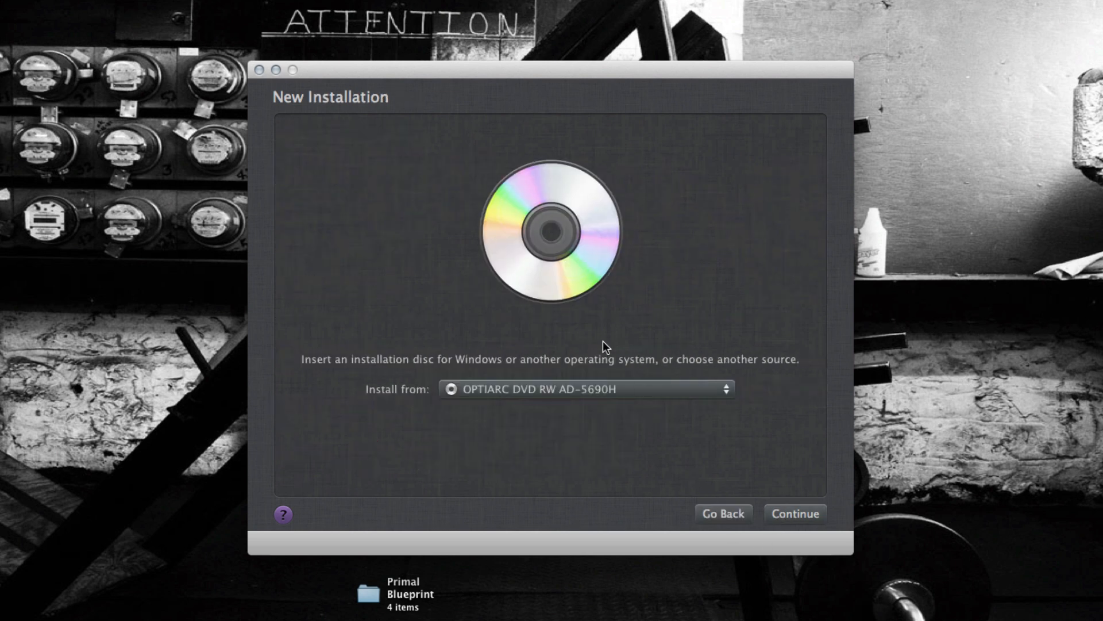
click(535, 395)
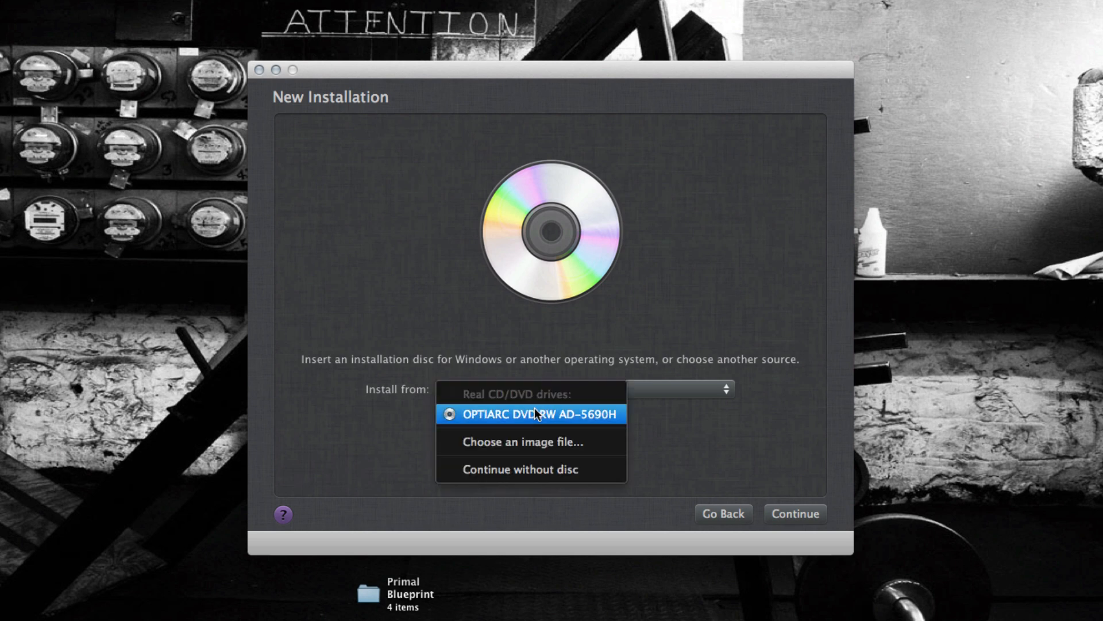
click(535, 409)
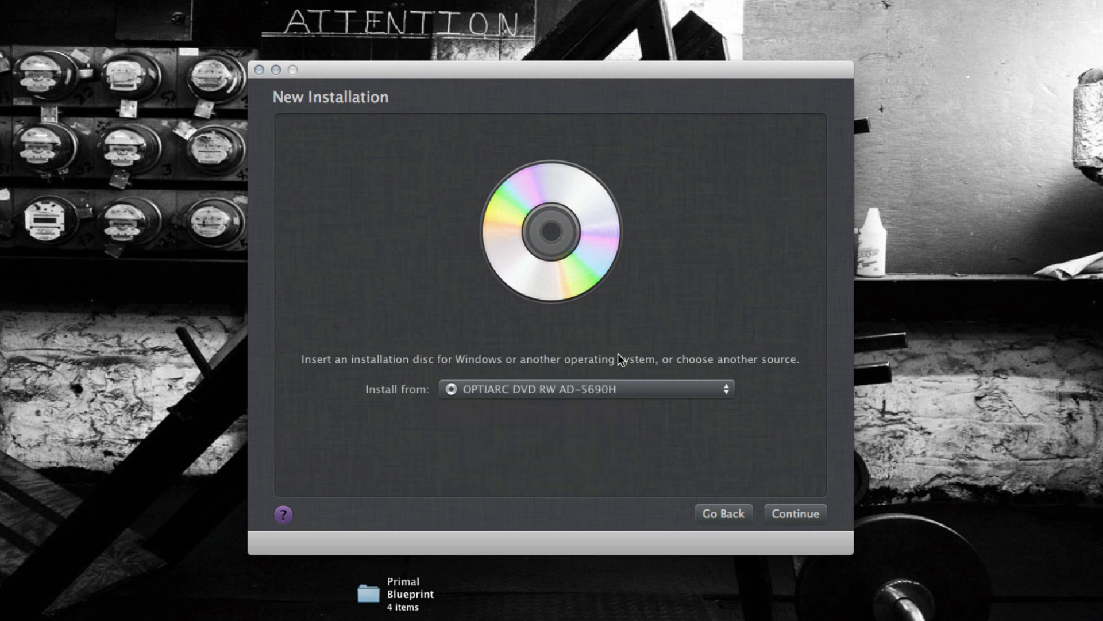
click(610, 385)
click(602, 414)
click(798, 512)
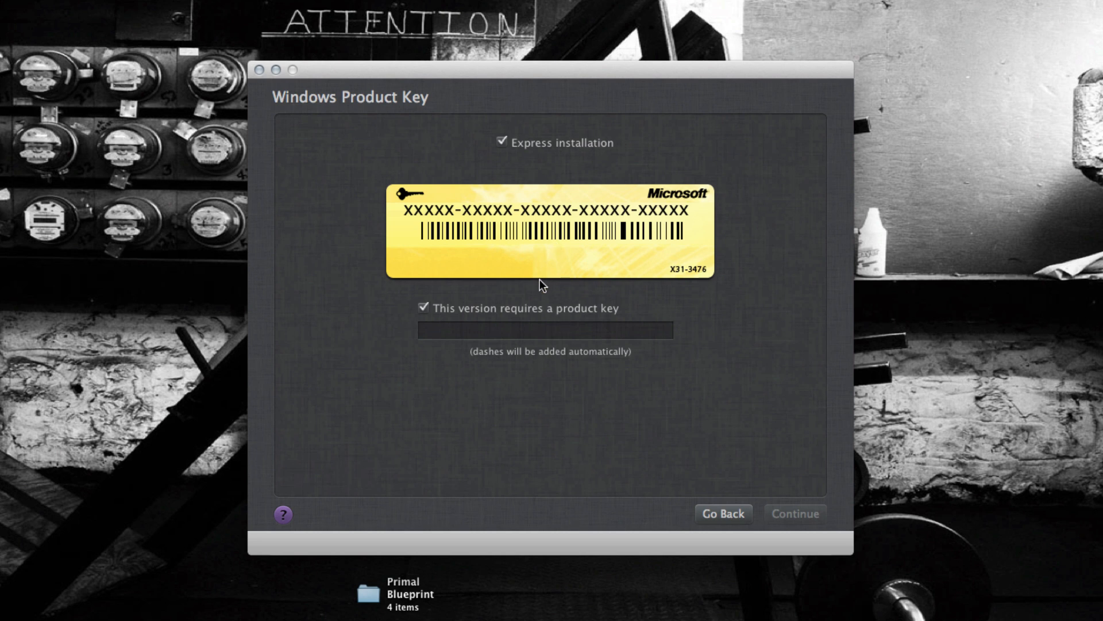
- Turn off the product key requirement and Express installation, and continue to the Mac integration settings
click(515, 308)
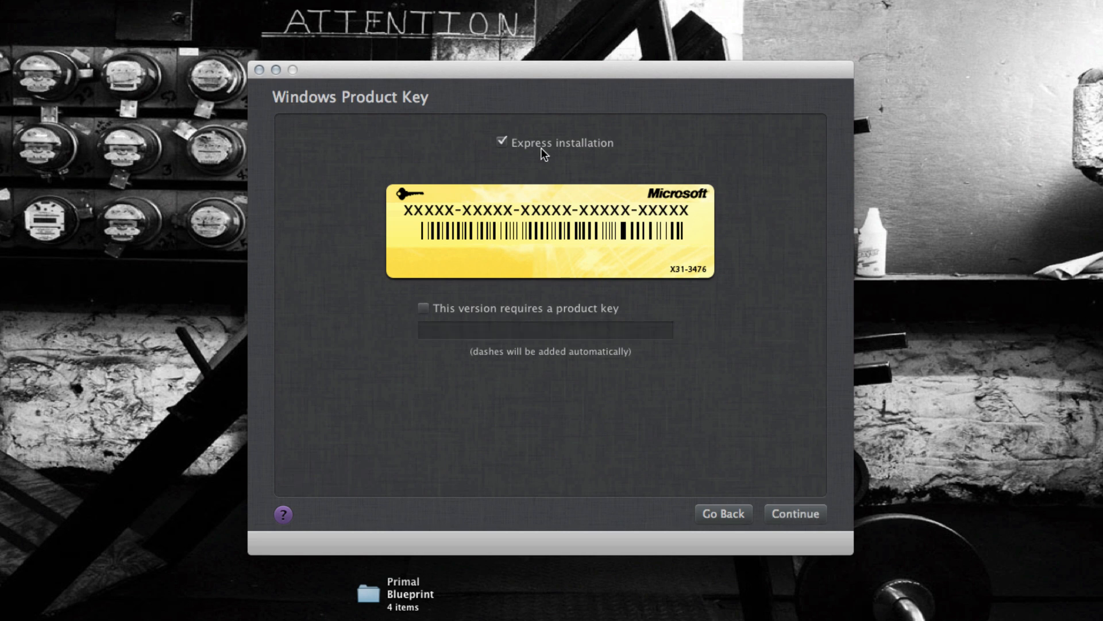
click(503, 142)
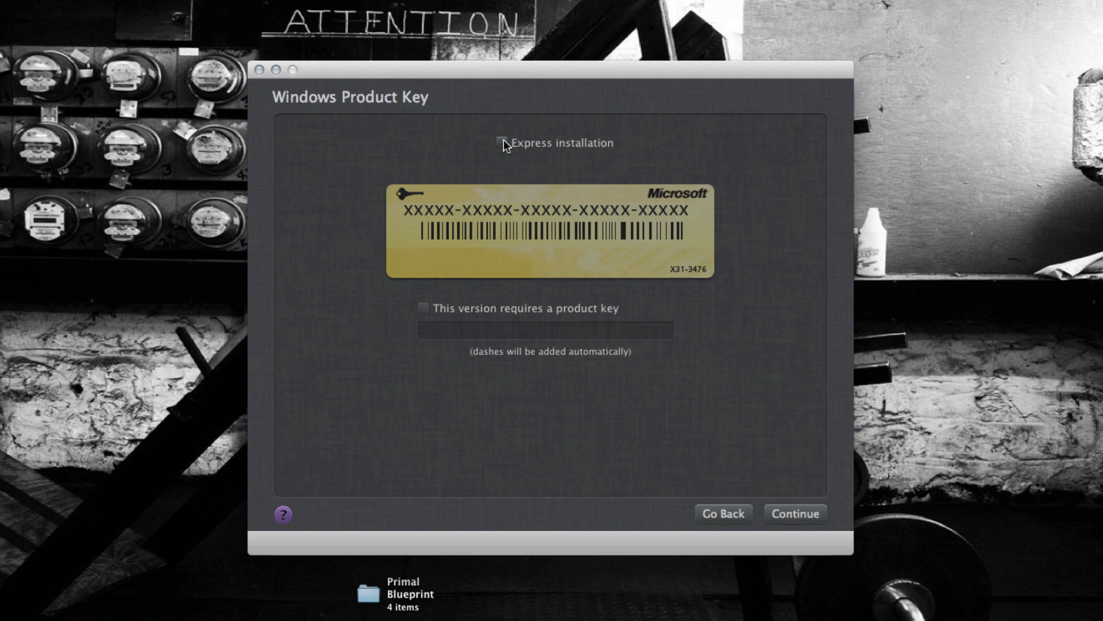
click(806, 515)
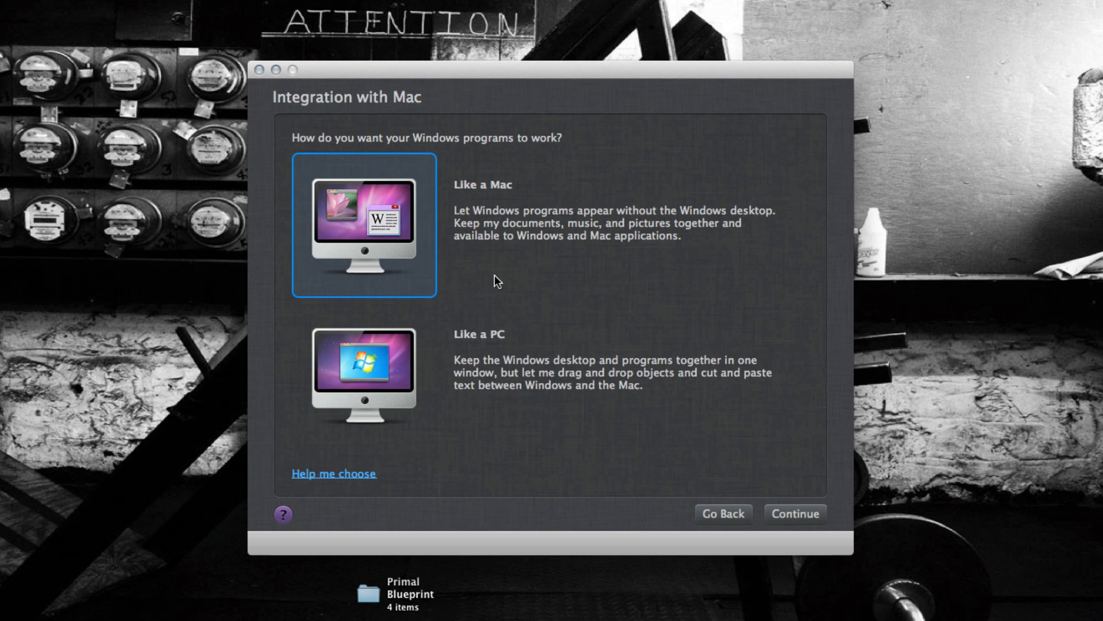
- Set Windows programs to work like a PC and name the virtual machine Windows 7 64bit
click(516, 360)
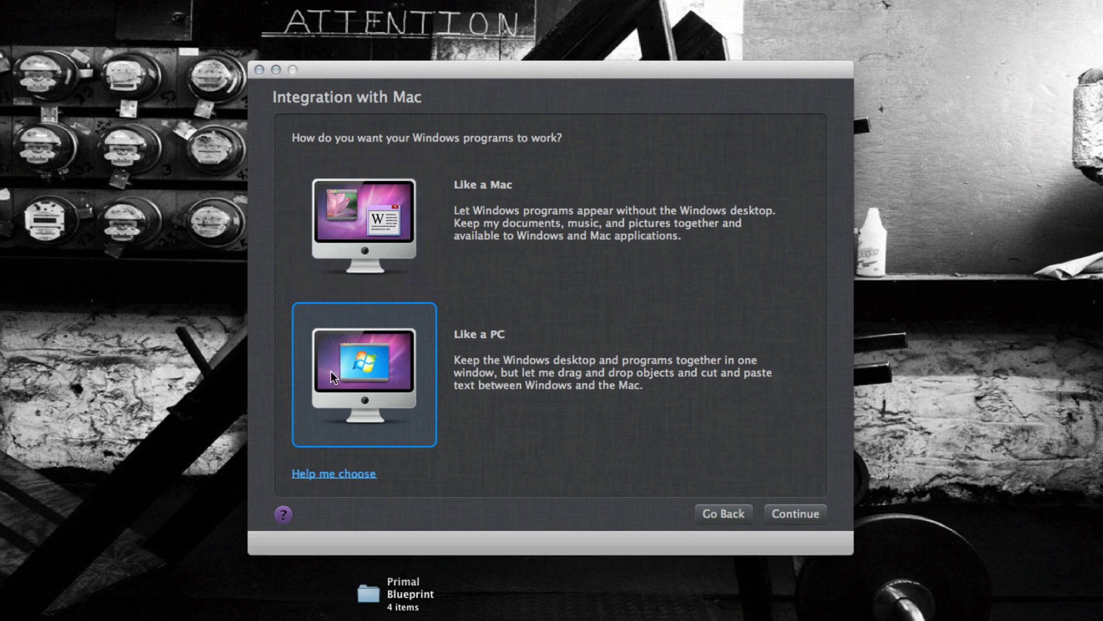
click(789, 516)
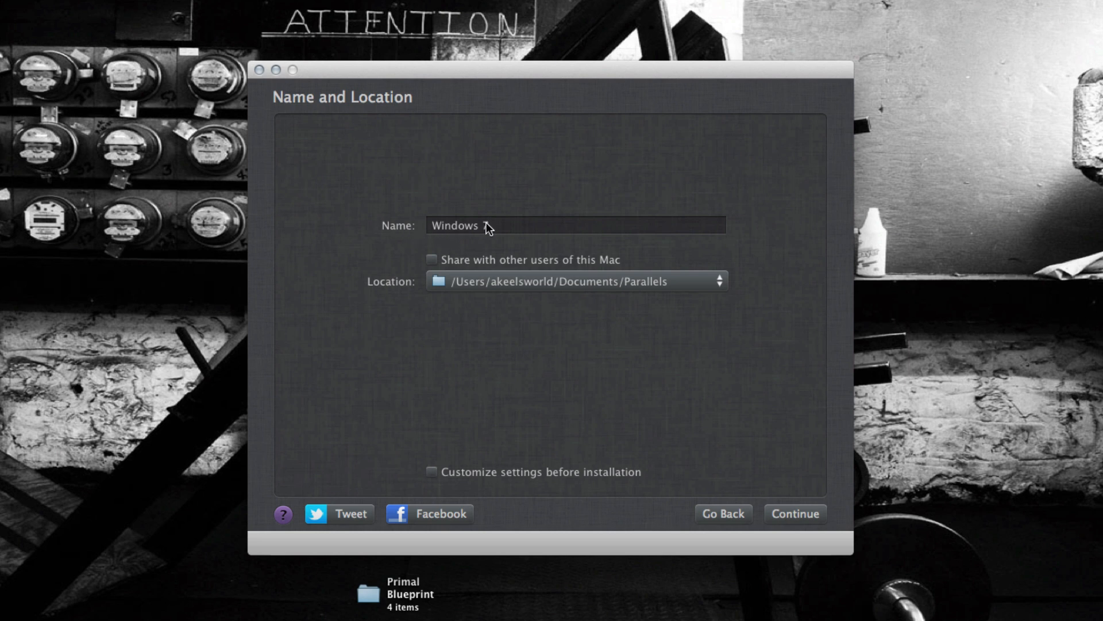
click(514, 223)
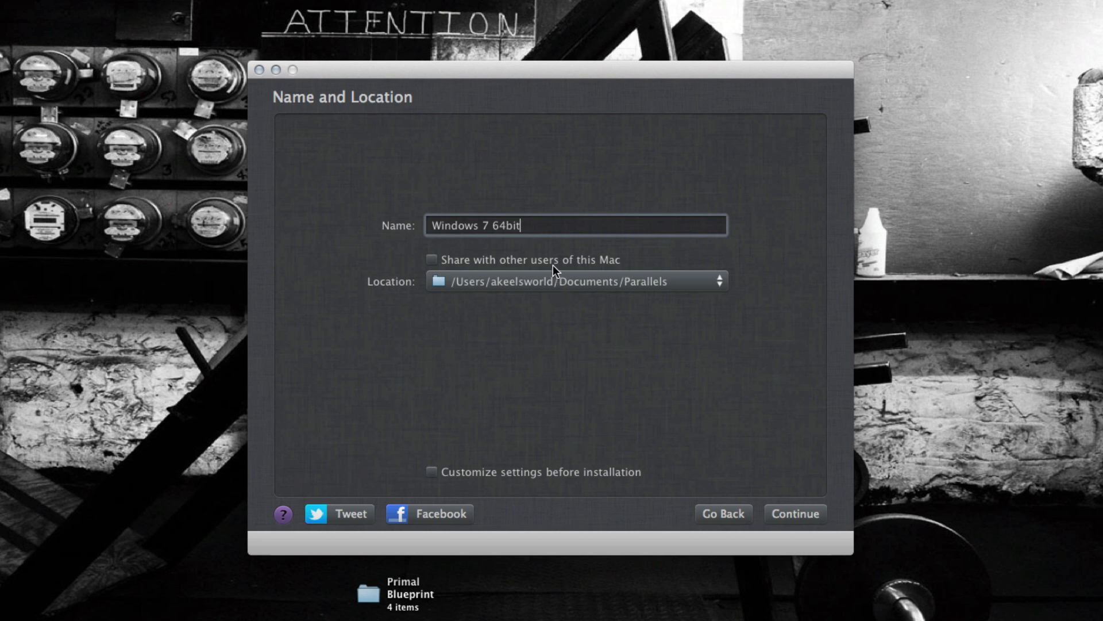
- Create a folder named Parallels on the 2TB Internal MAC disk and choose it as the virtual machine's location
click(595, 282)
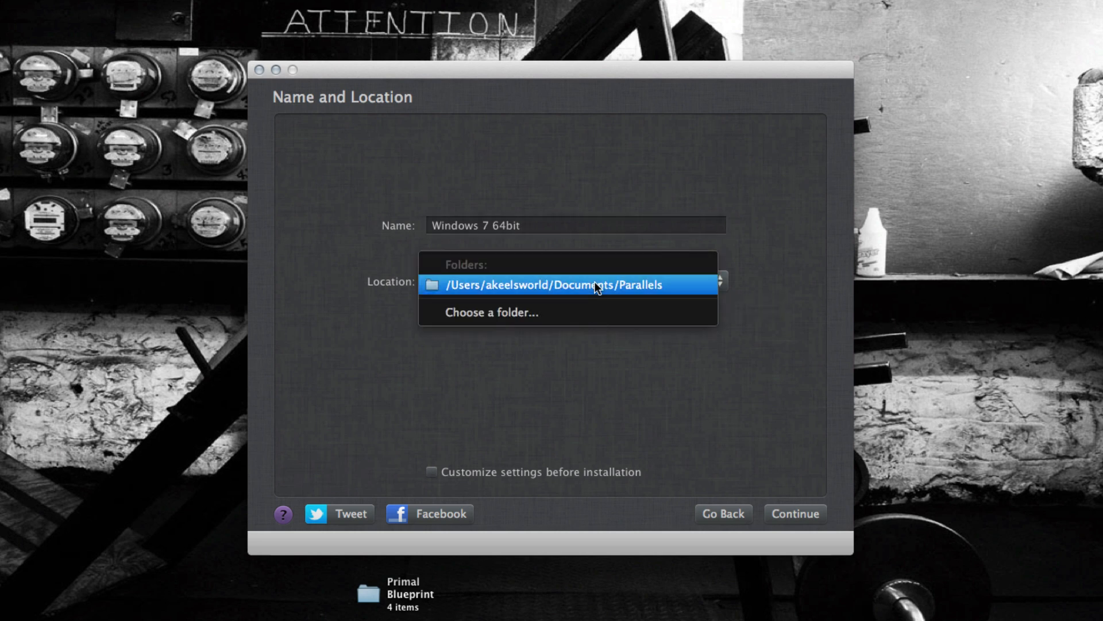
click(534, 313)
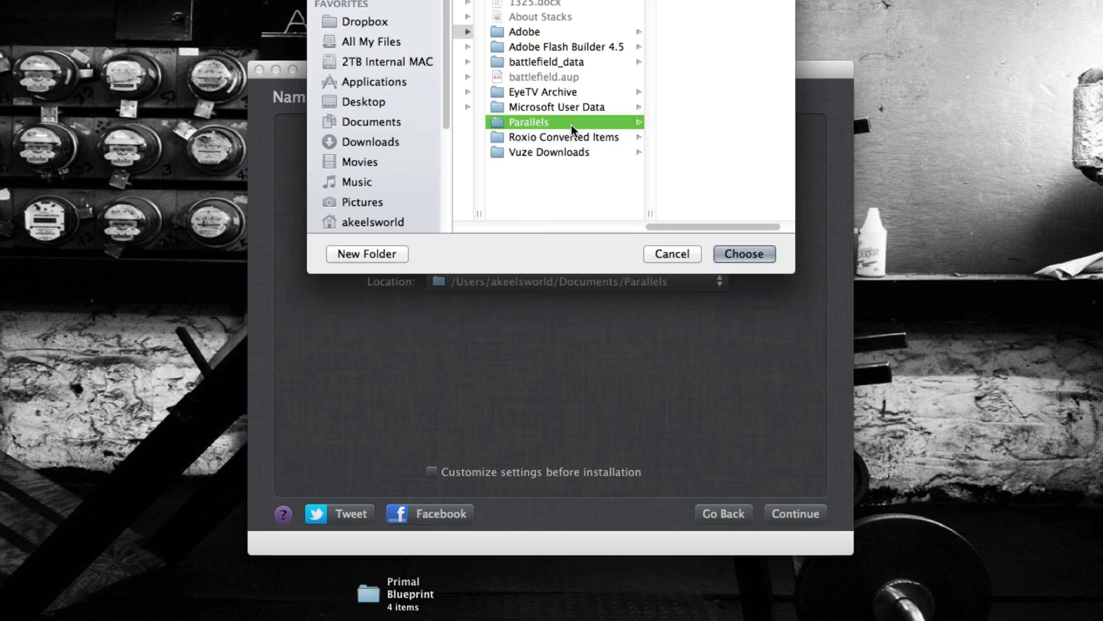
click(376, 61)
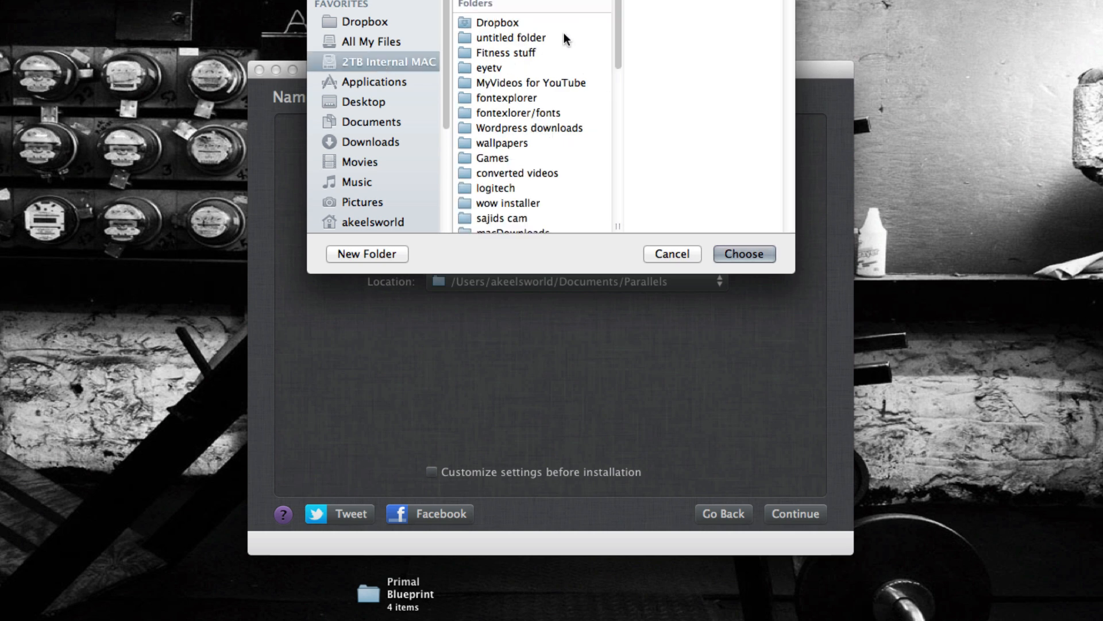
click(378, 252)
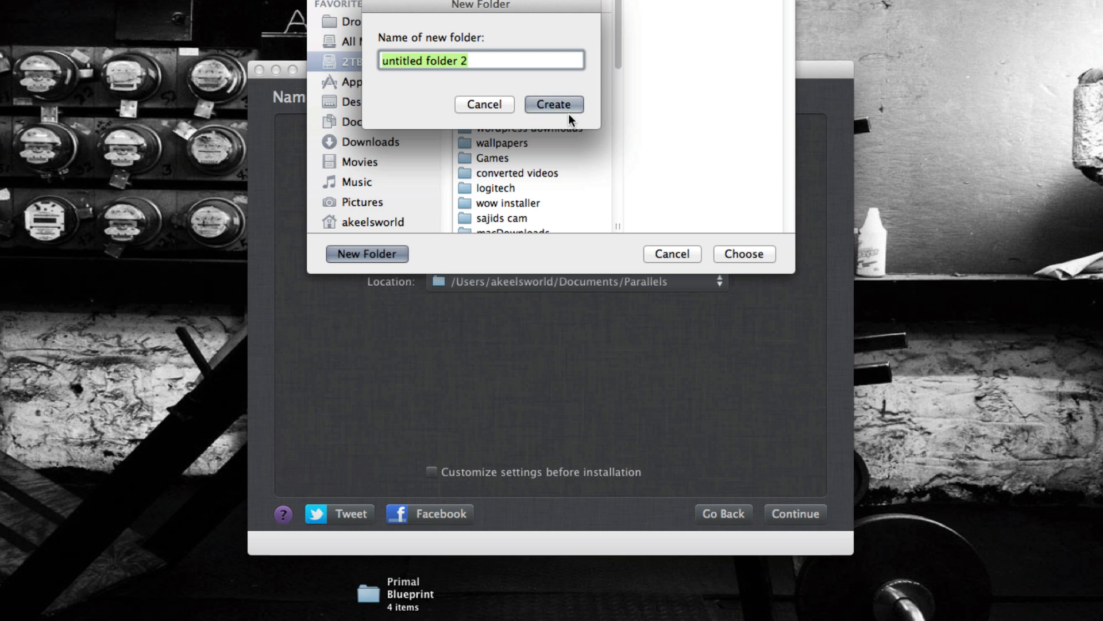
text(P)
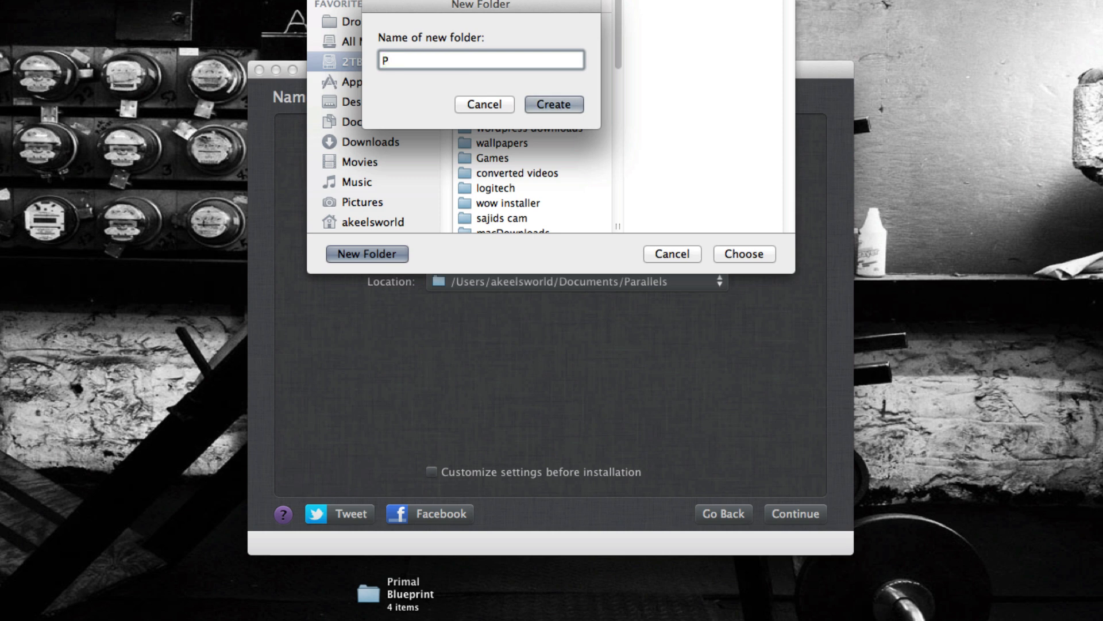
text(arallels)
click(550, 103)
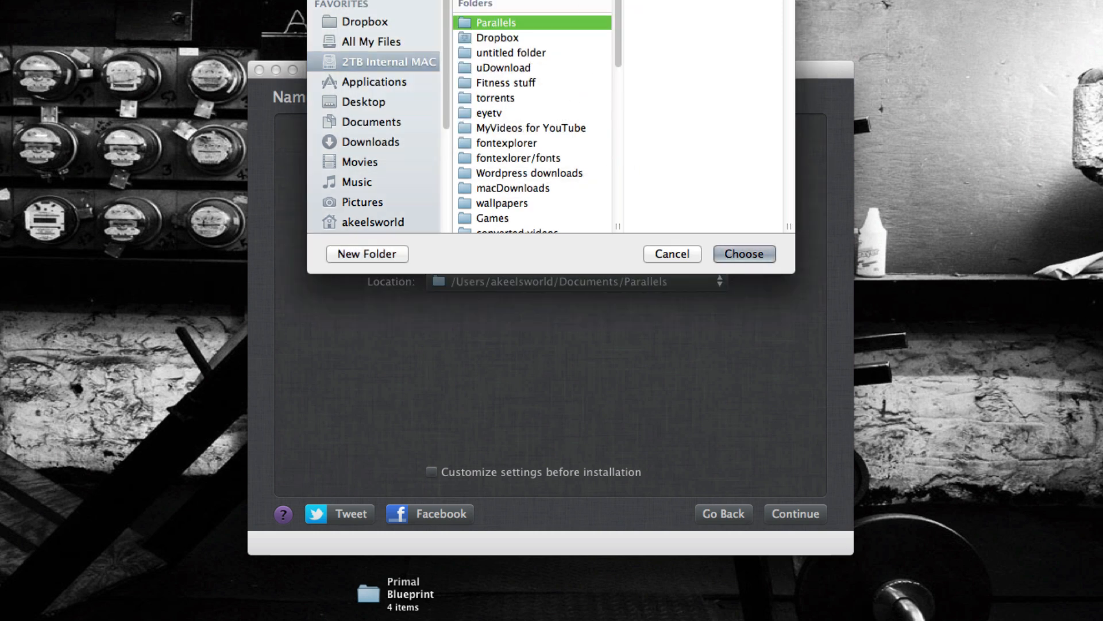
click(746, 254)
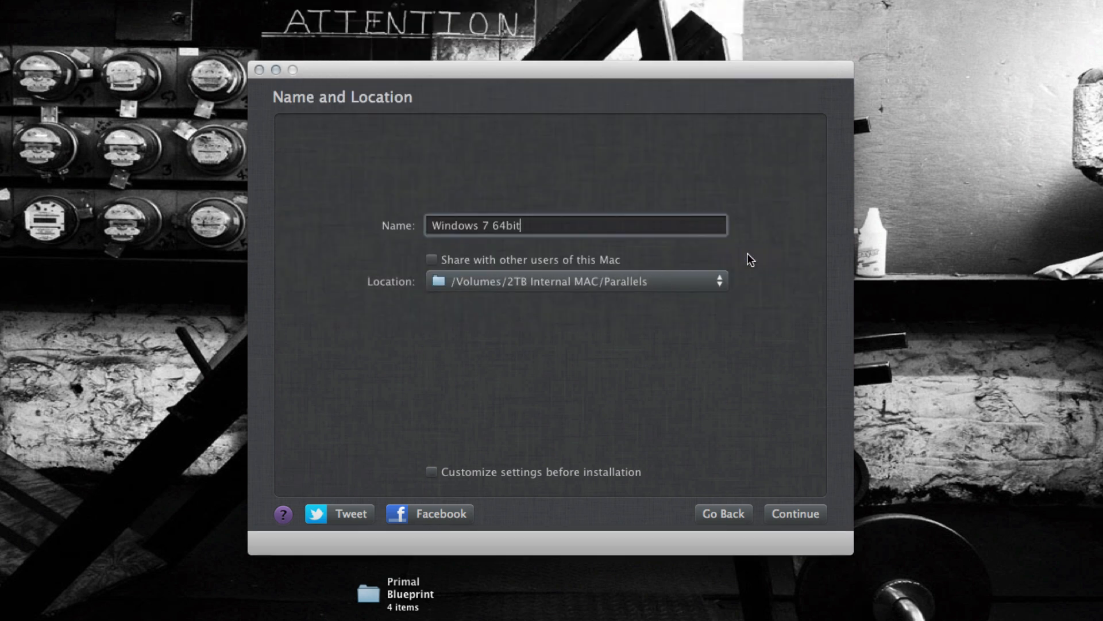
- Try sharing the virtual machine with other users of this Mac, and turn sharing back off
click(562, 262)
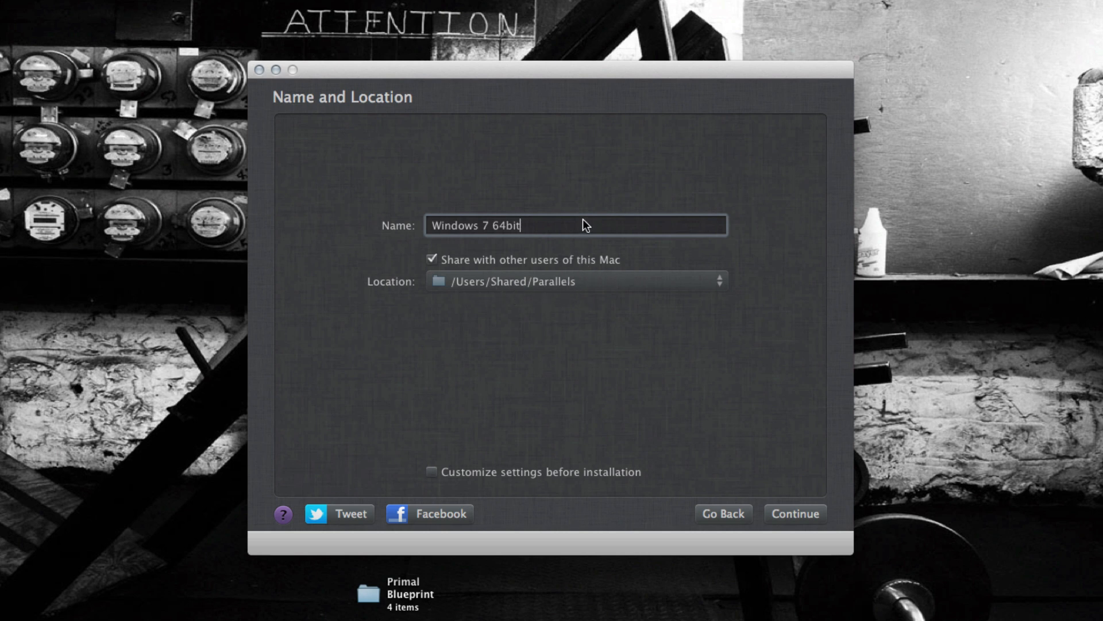
click(557, 258)
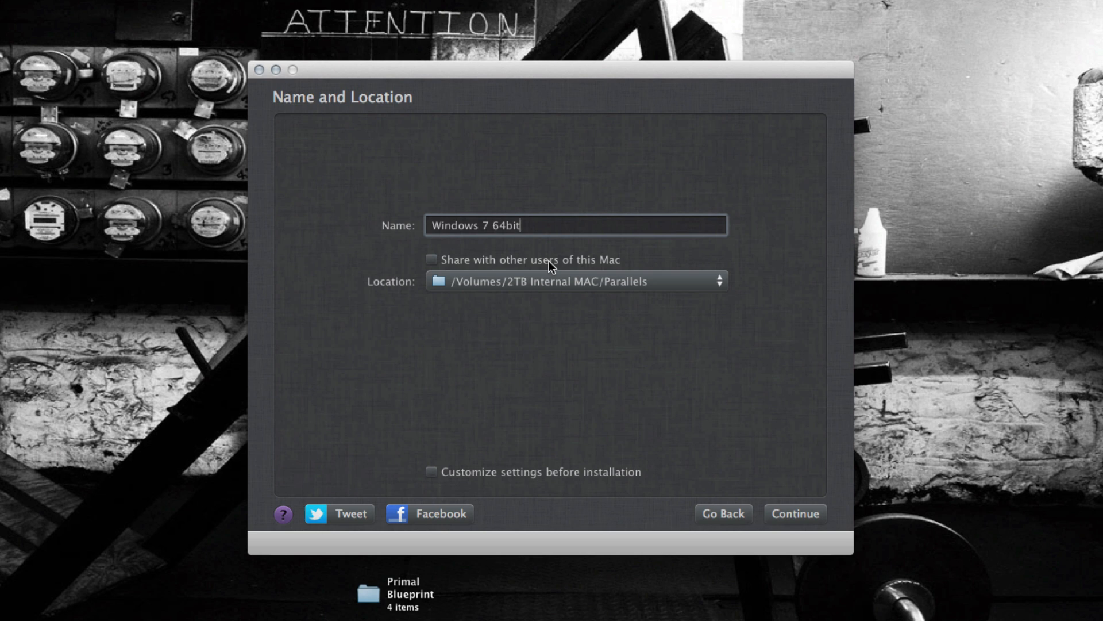
click(549, 261)
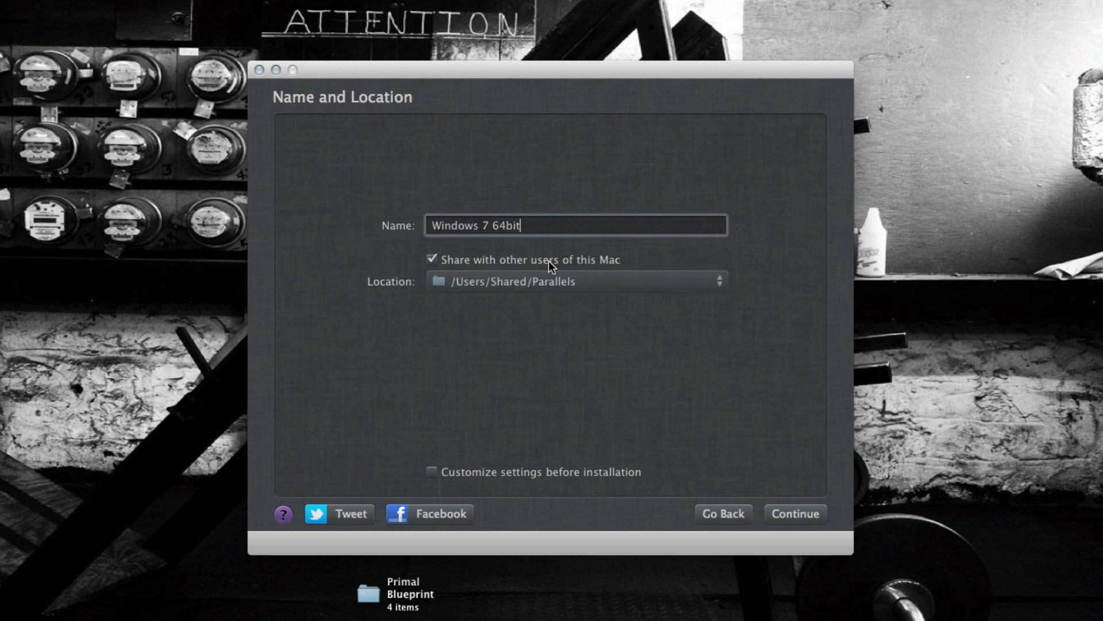
click(550, 261)
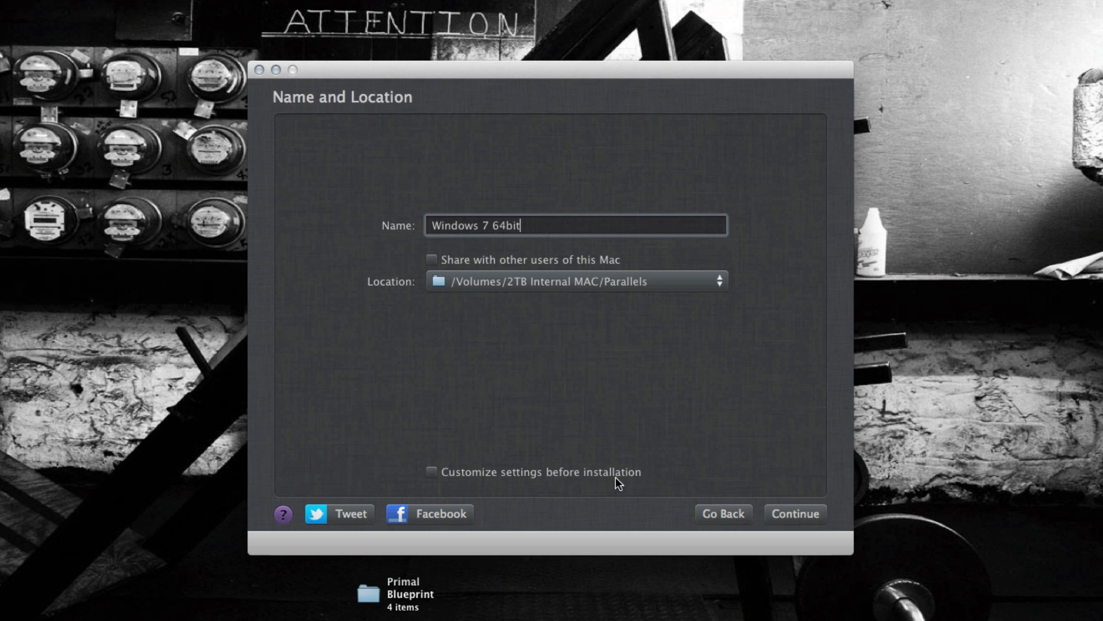
- Choose to customize settings before installation, continue to the configuration, and set the virtual machine's memory to 3072 MB
click(474, 476)
click(802, 515)
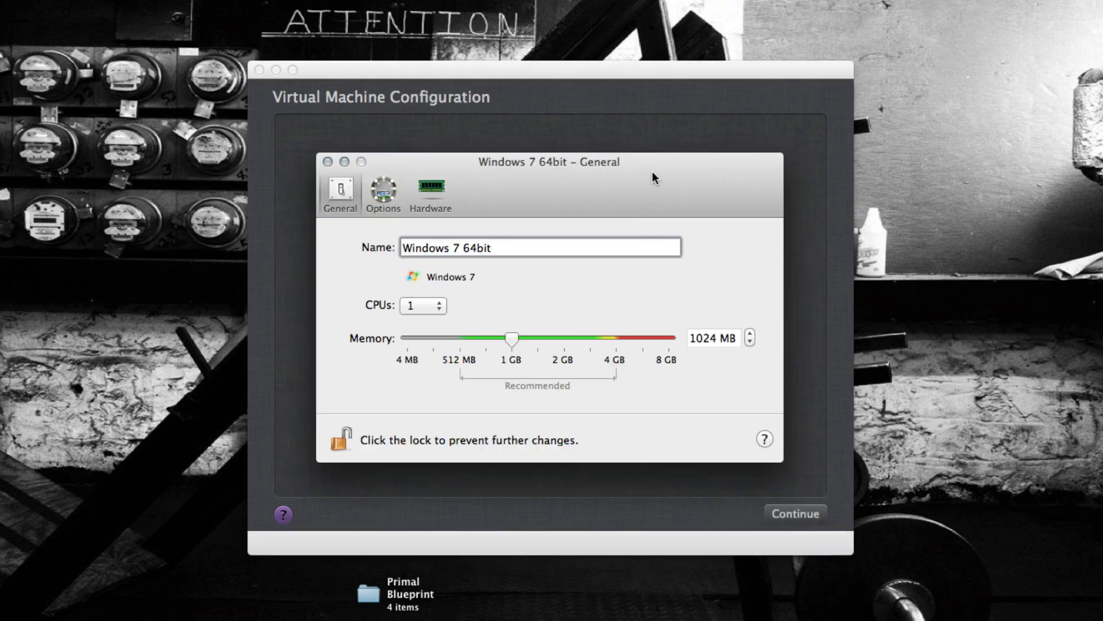
drag(653, 172, 645, 141)
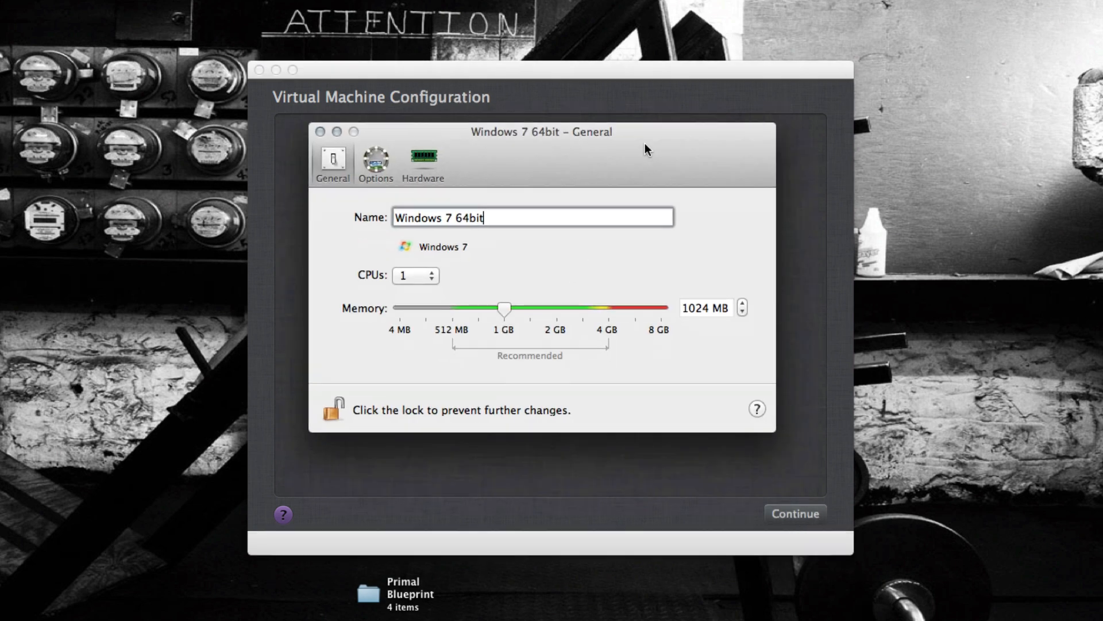
click(421, 277)
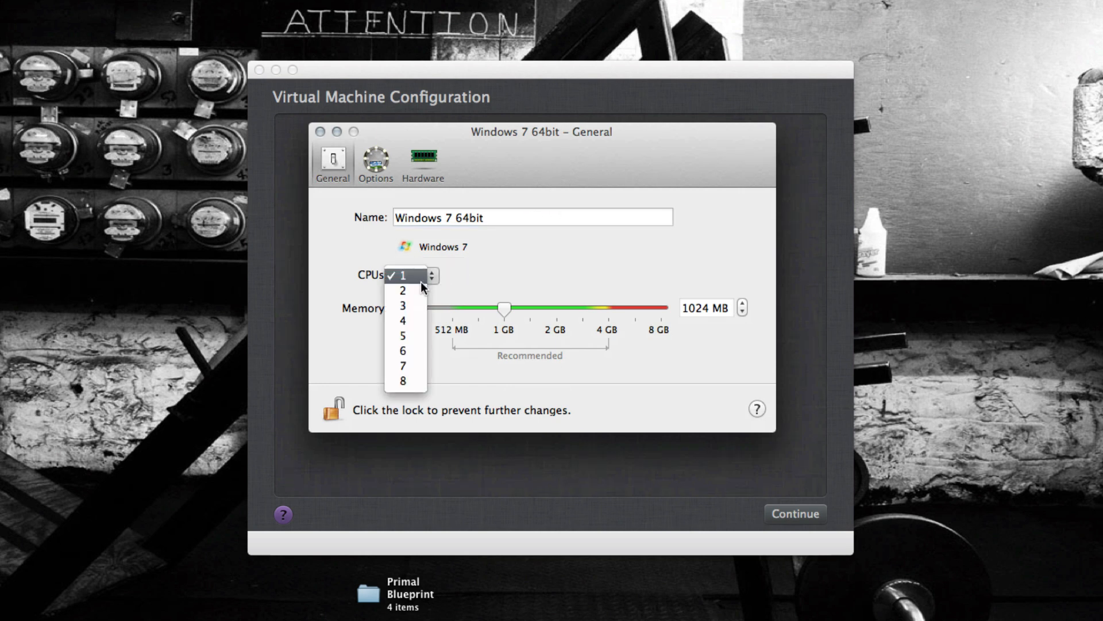
click(503, 254)
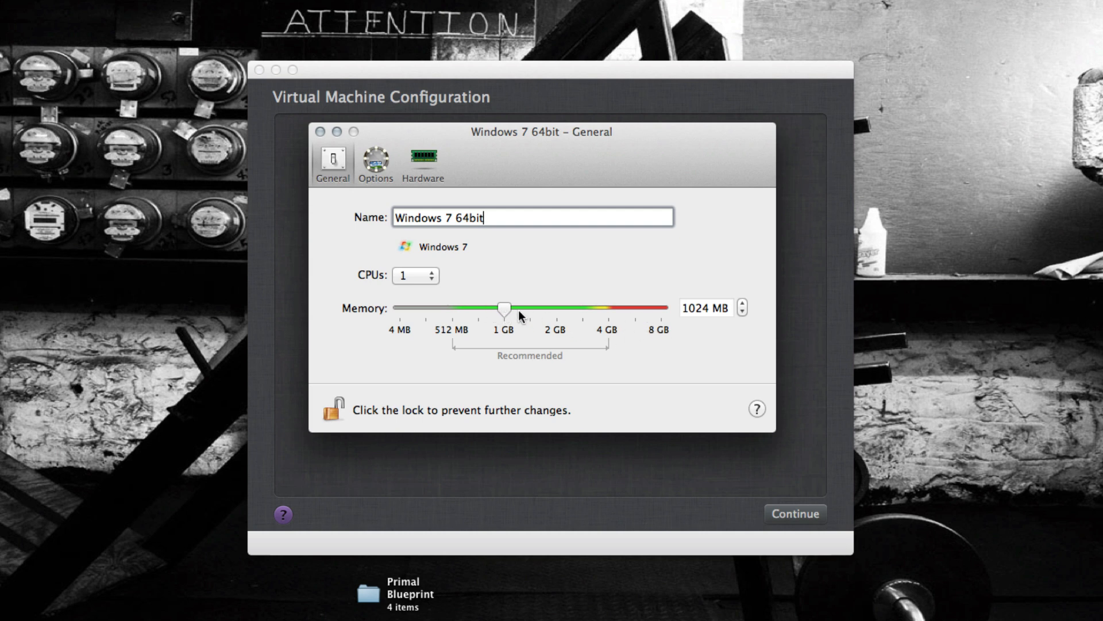
drag(503, 308, 583, 309)
- Review the virtual machine's option categories, including Optimization, Security, Applications, Coherence, Full Screen, Modality and Advanced
click(377, 160)
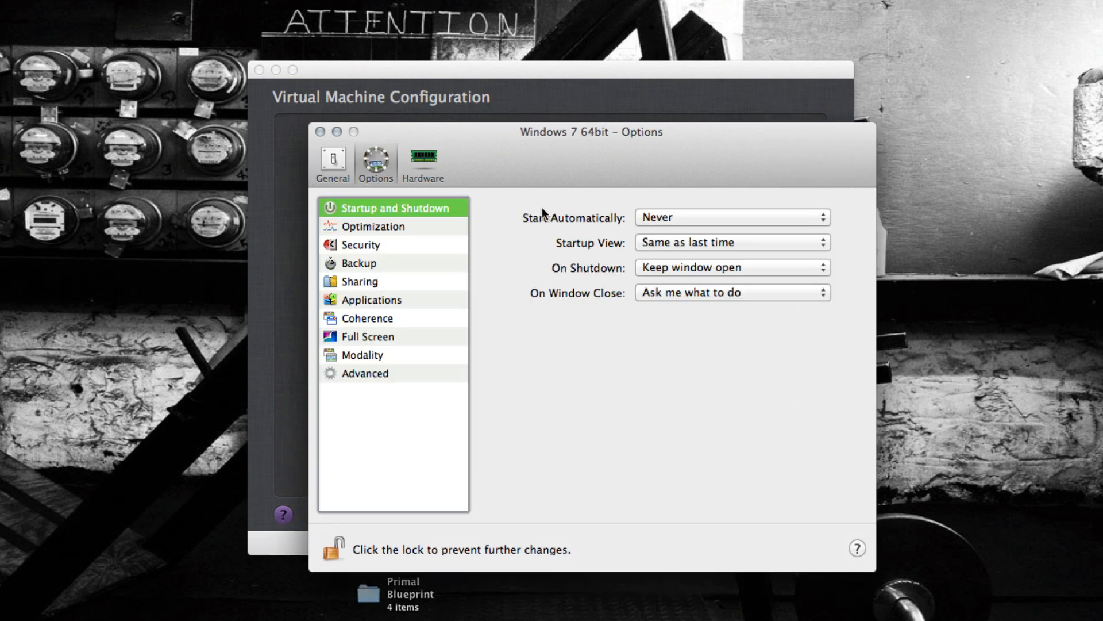
click(432, 229)
click(423, 243)
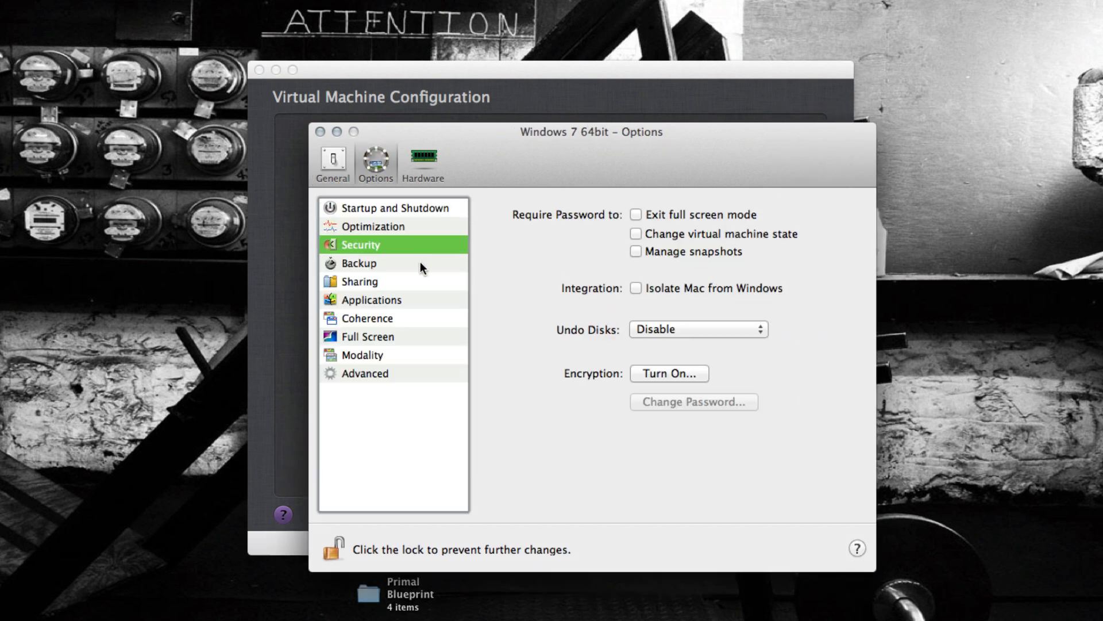
click(412, 301)
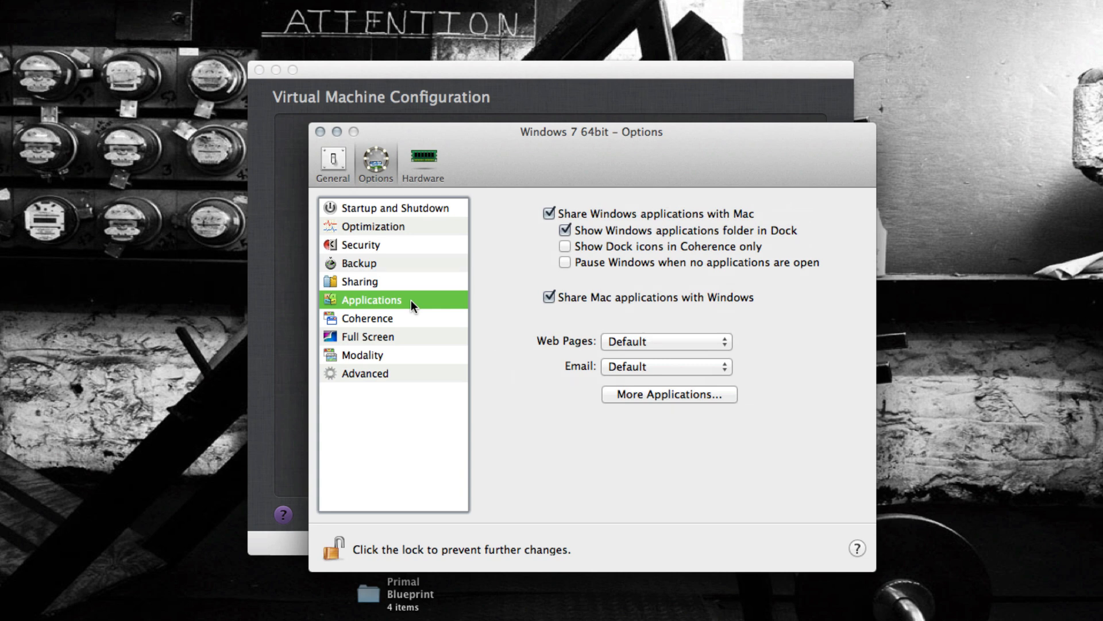
click(415, 319)
click(412, 336)
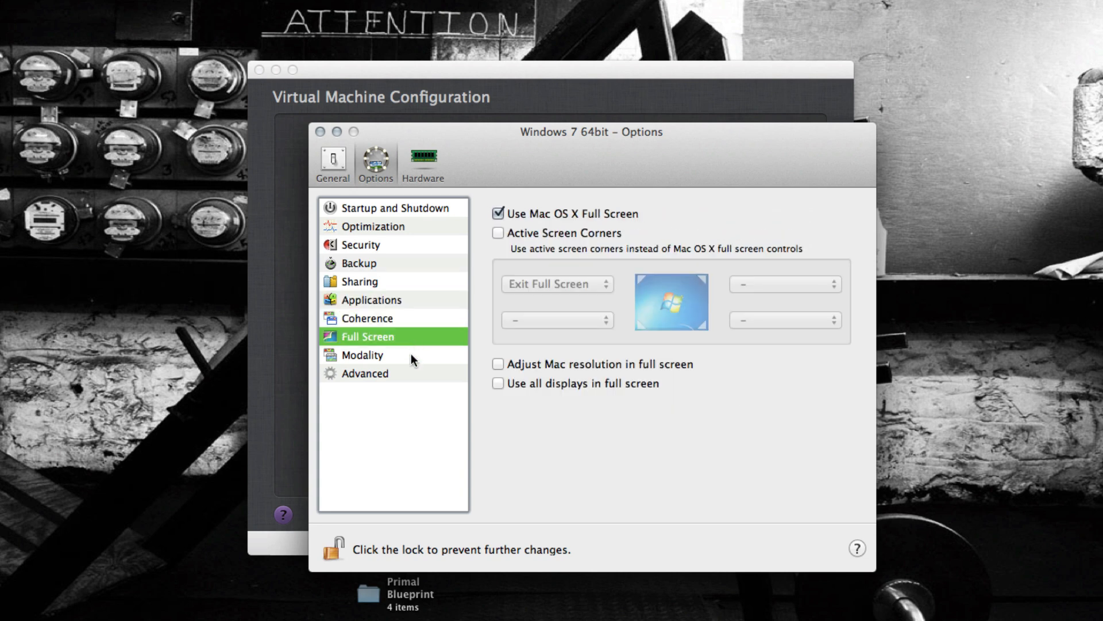
click(412, 357)
click(412, 373)
click(419, 162)
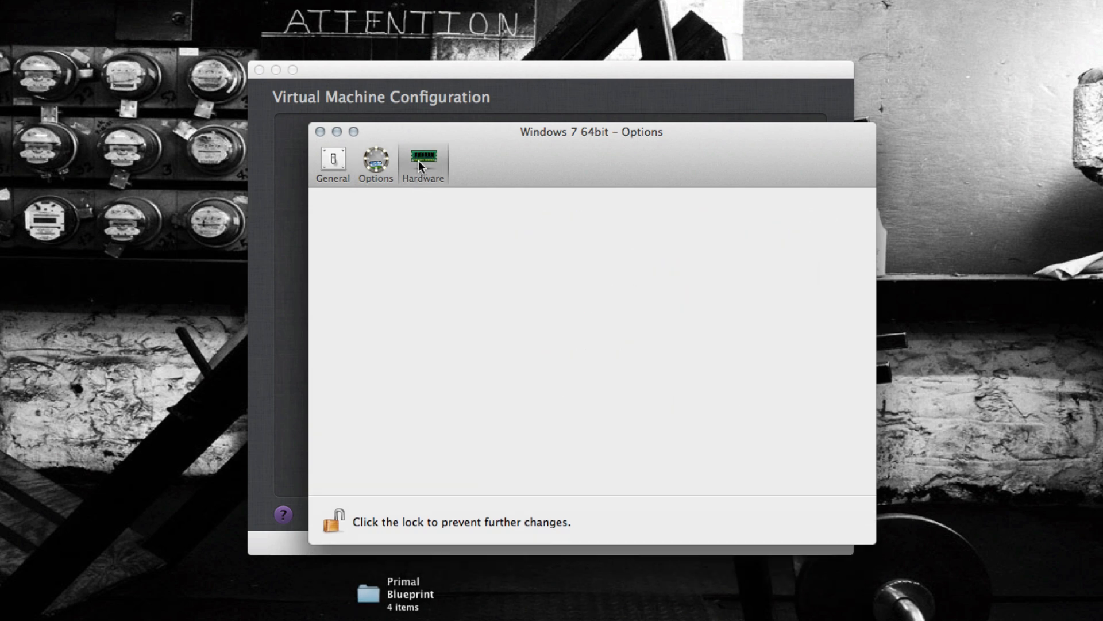
- Reduce the virtual machine's memory to 2048 MB in its general settings
click(335, 161)
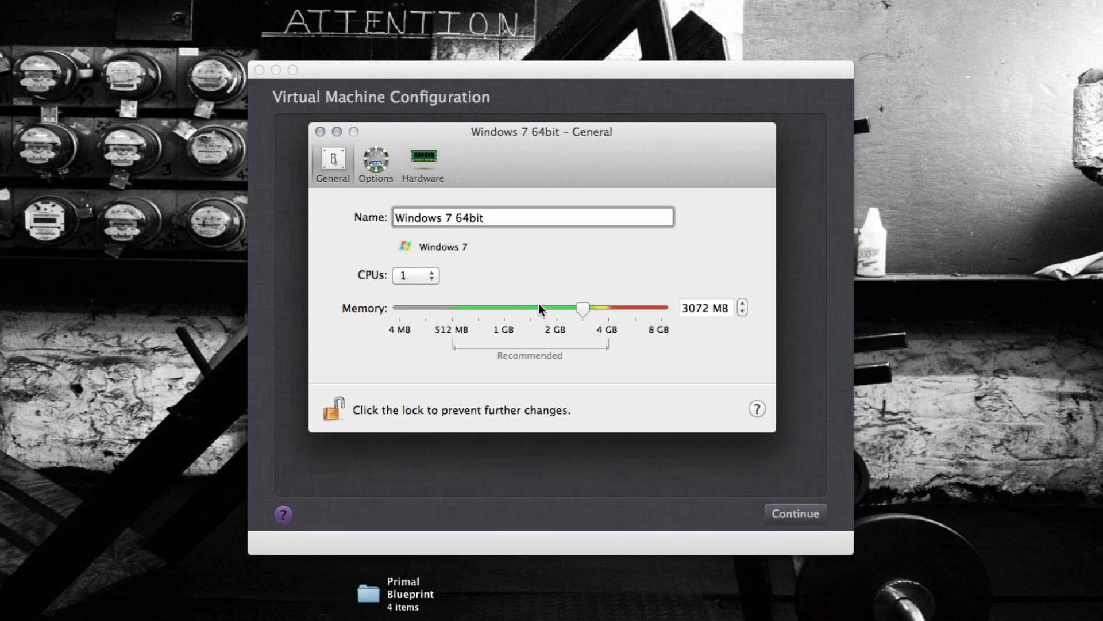
drag(585, 305, 555, 288)
drag(412, 133, 521, 104)
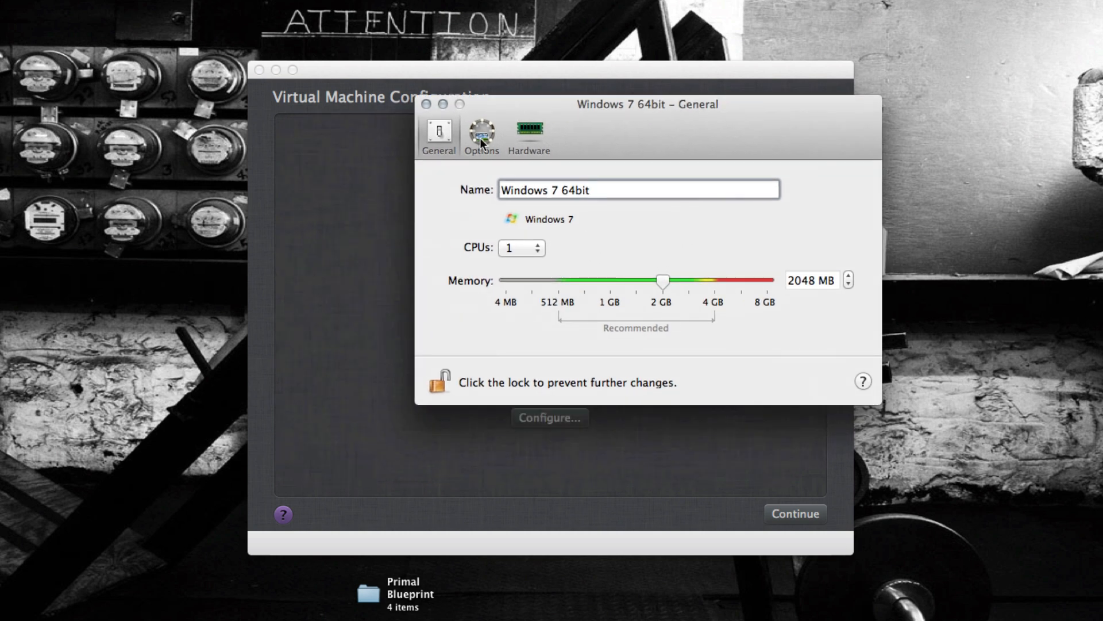
- Check the hardware boot order and the general settings, and return to the virtual machine configuration summary
click(481, 136)
click(531, 132)
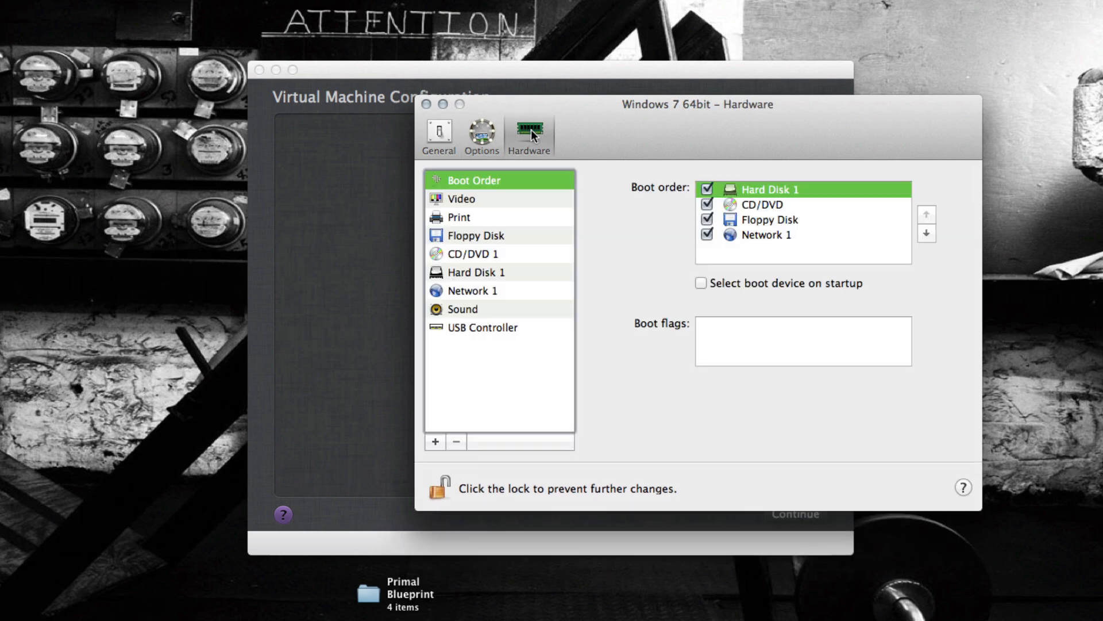
click(426, 104)
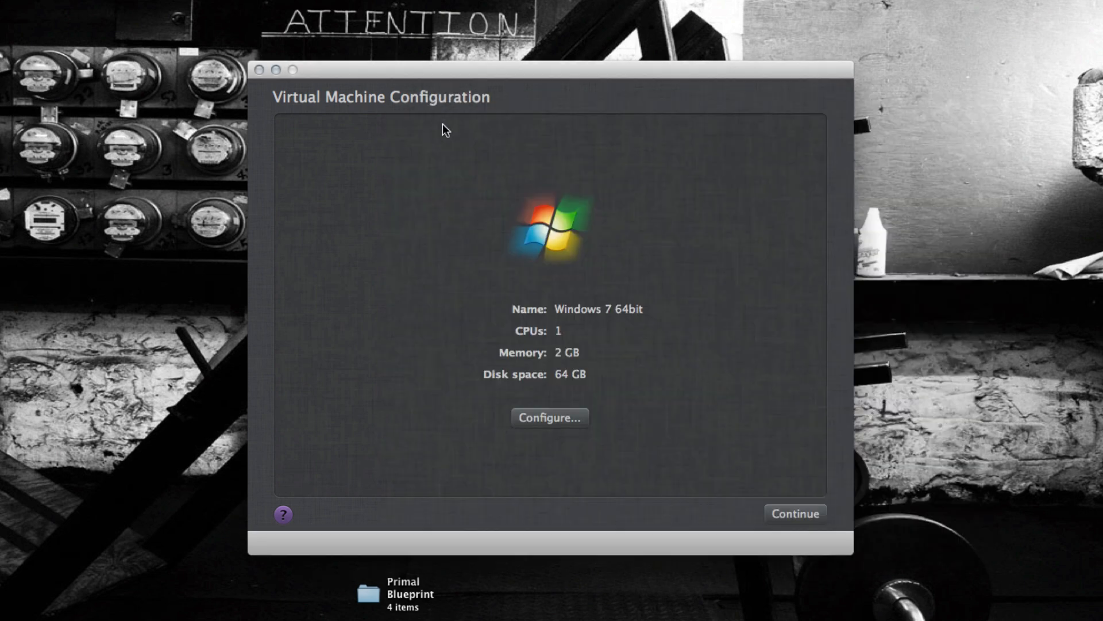
click(549, 420)
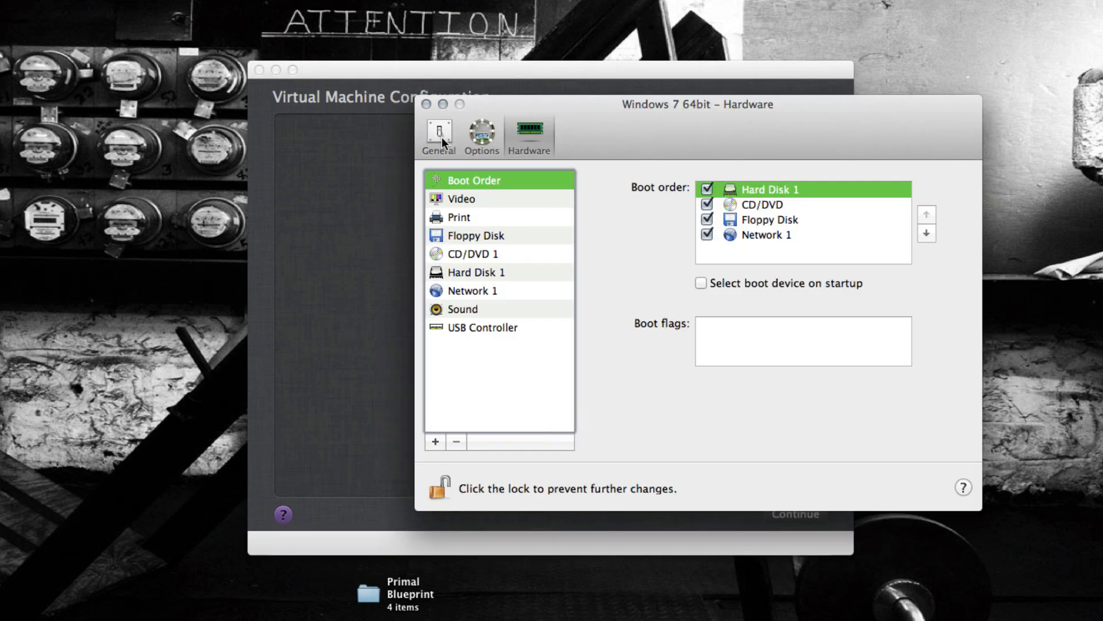
click(437, 130)
click(426, 104)
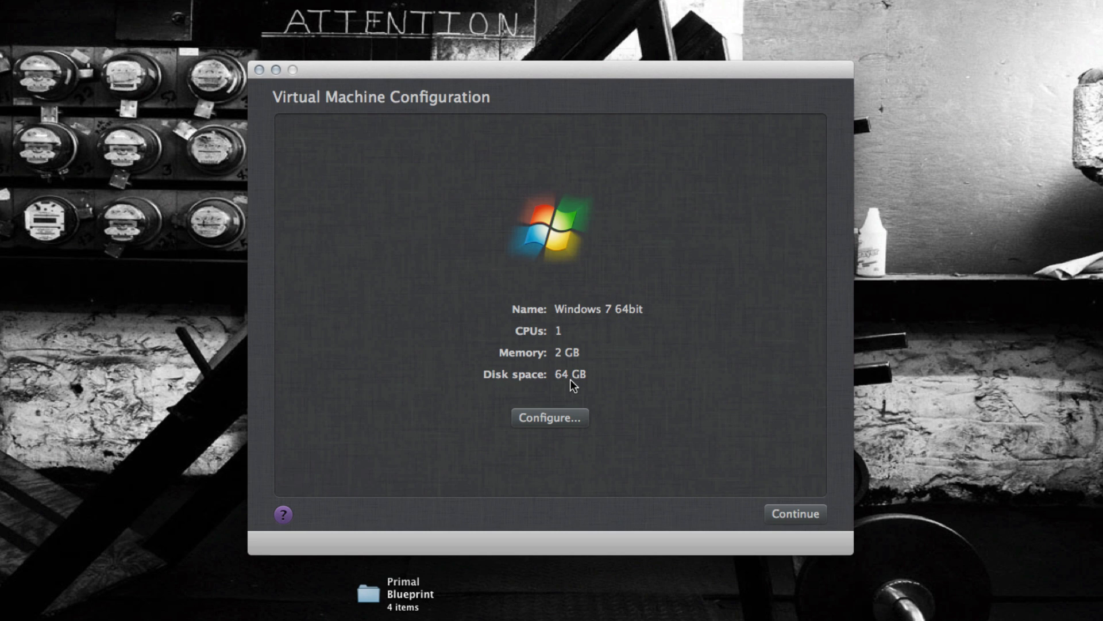
- Reopen the virtual machine's configuration and examine its Optimization and Advanced options
click(564, 418)
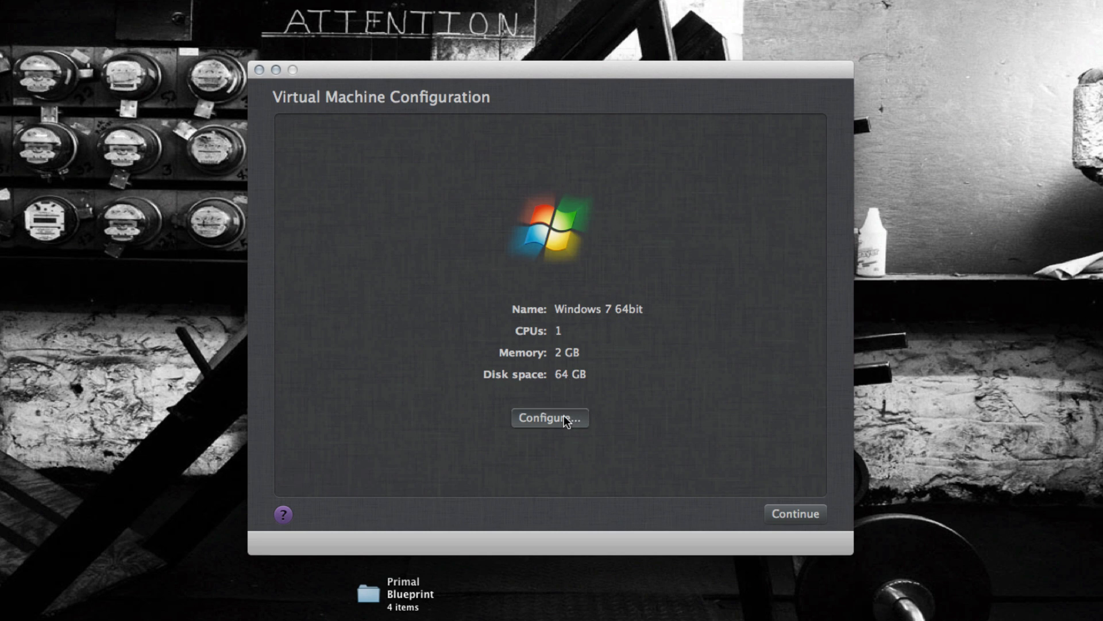
click(487, 135)
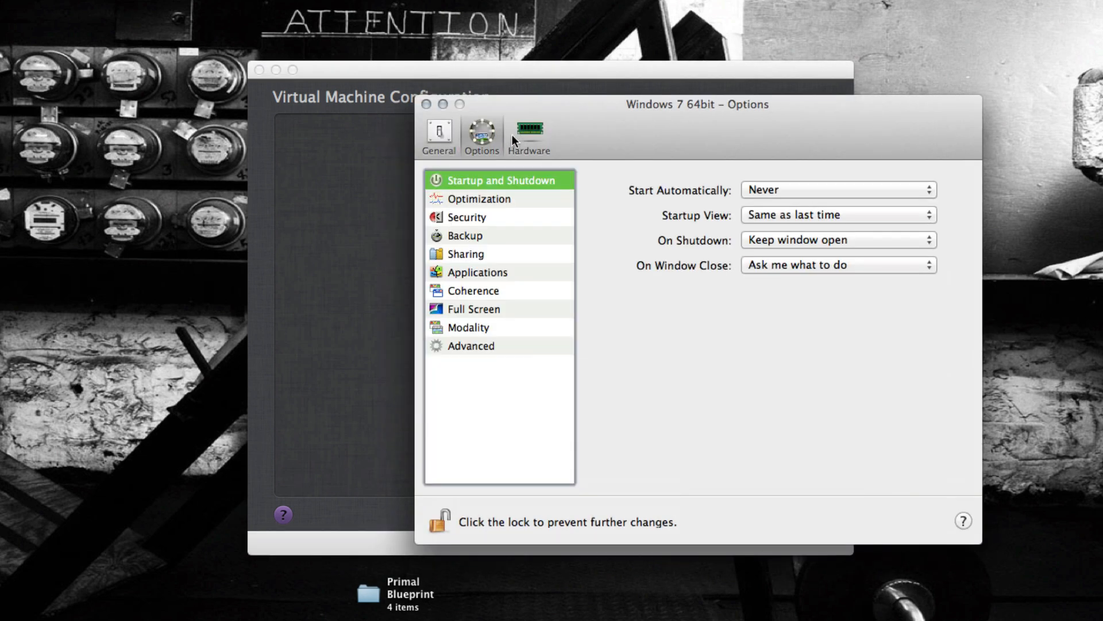
click(494, 201)
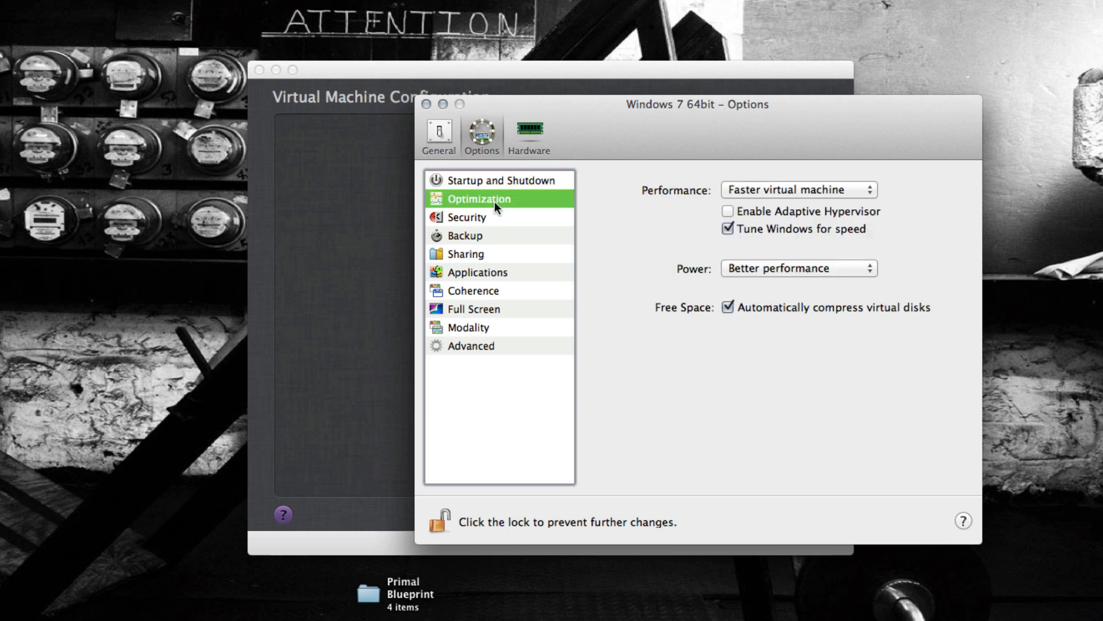
click(502, 347)
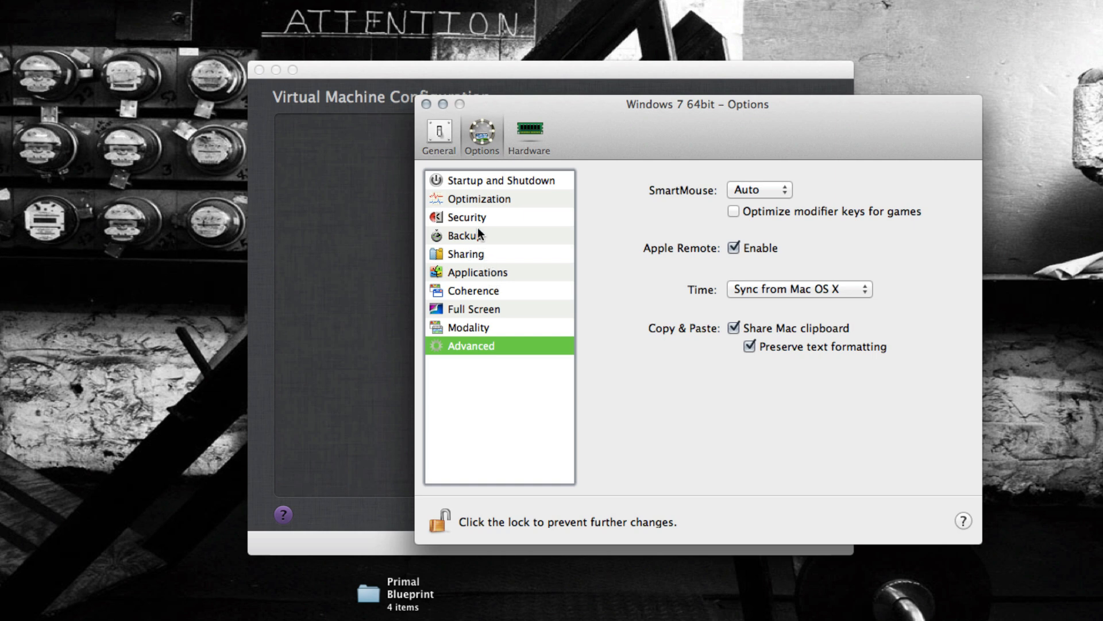
- Check the source choices for Hard Disk 1 and resize the disk to 32 GB
click(528, 145)
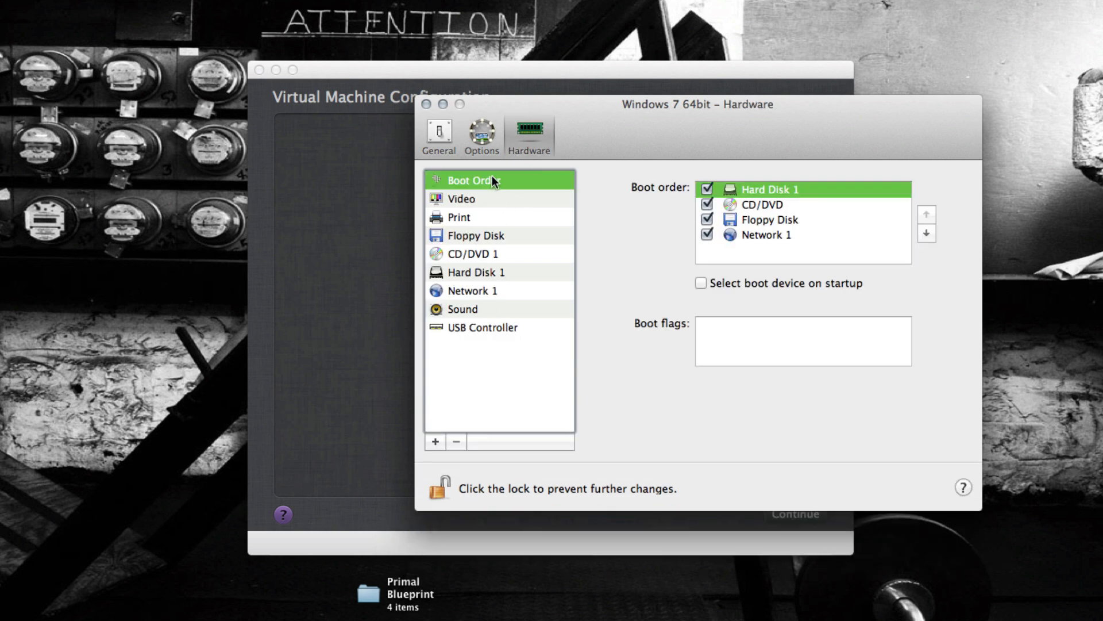
click(474, 275)
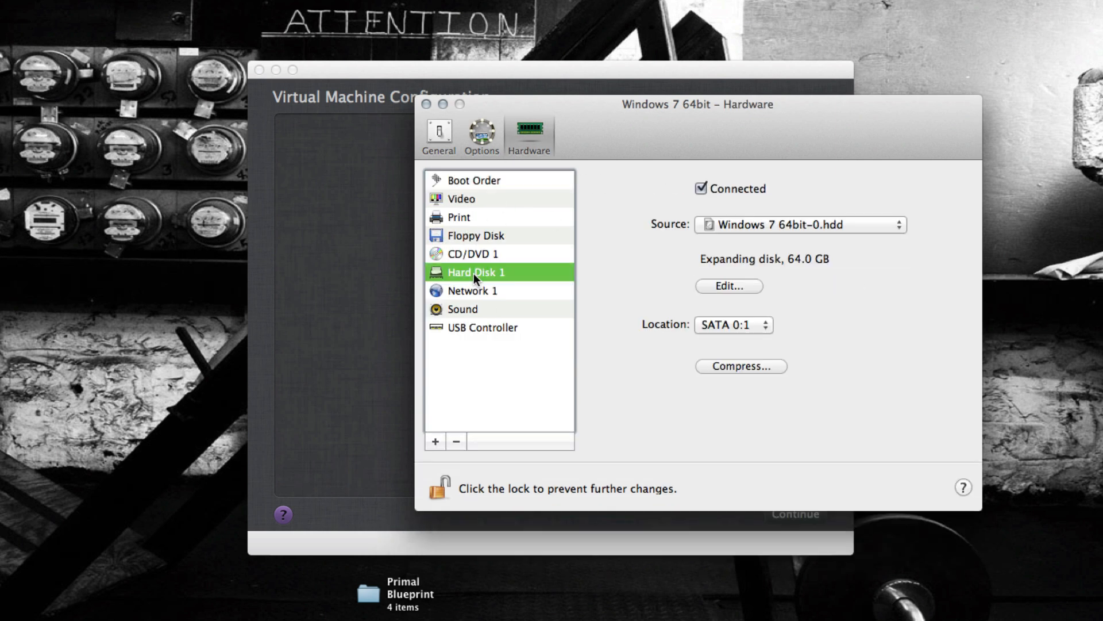
click(772, 225)
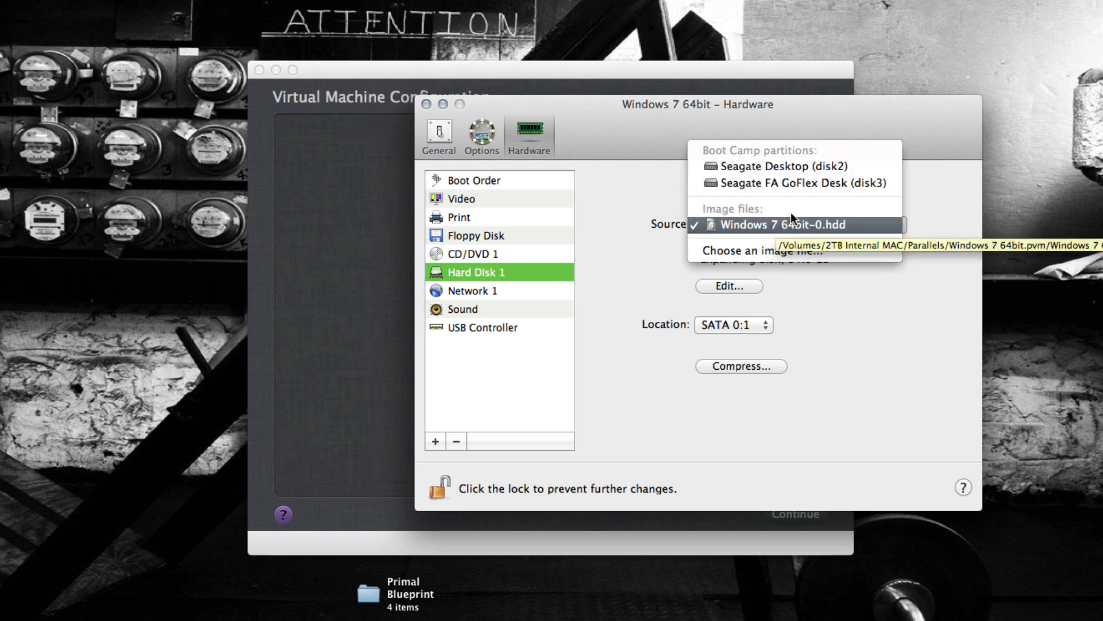
click(938, 200)
drag(922, 142, 769, 84)
click(581, 235)
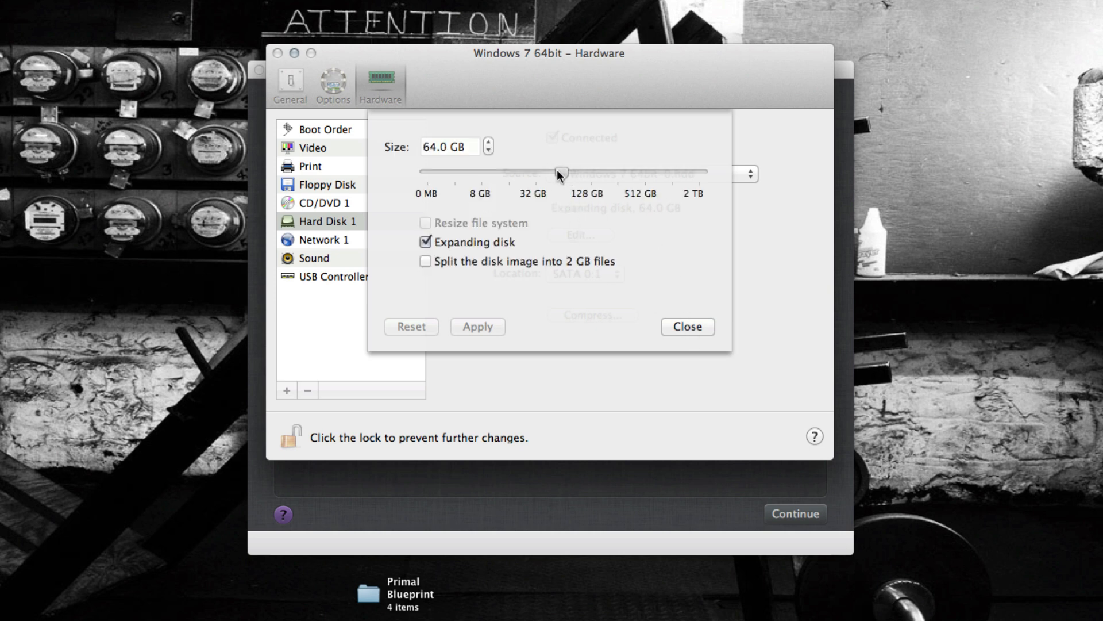
drag(557, 170, 535, 167)
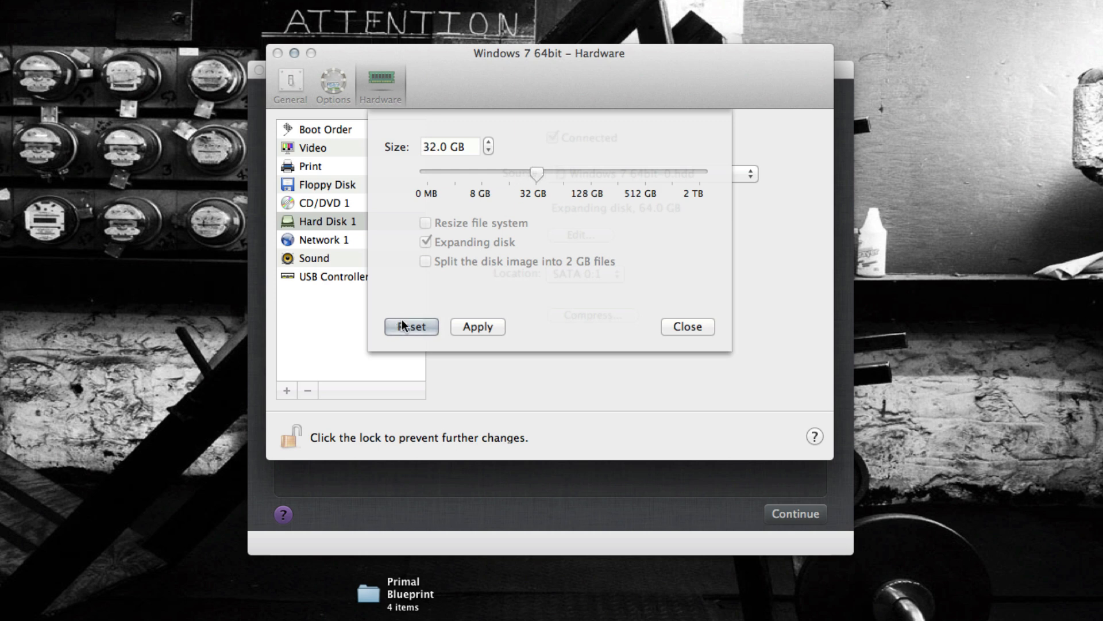
click(478, 328)
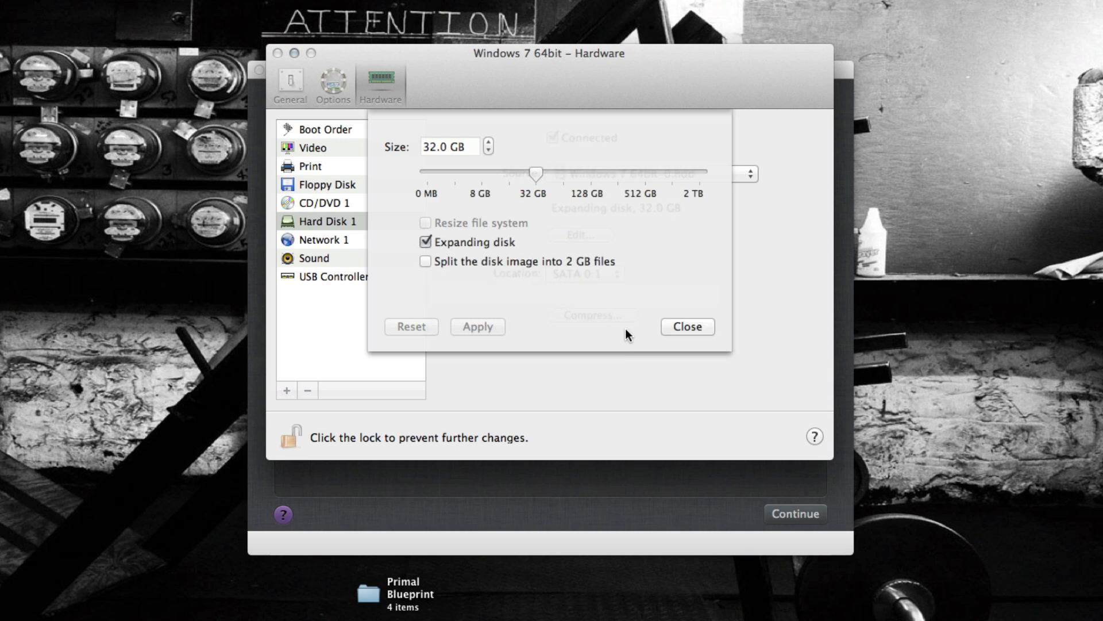
click(684, 326)
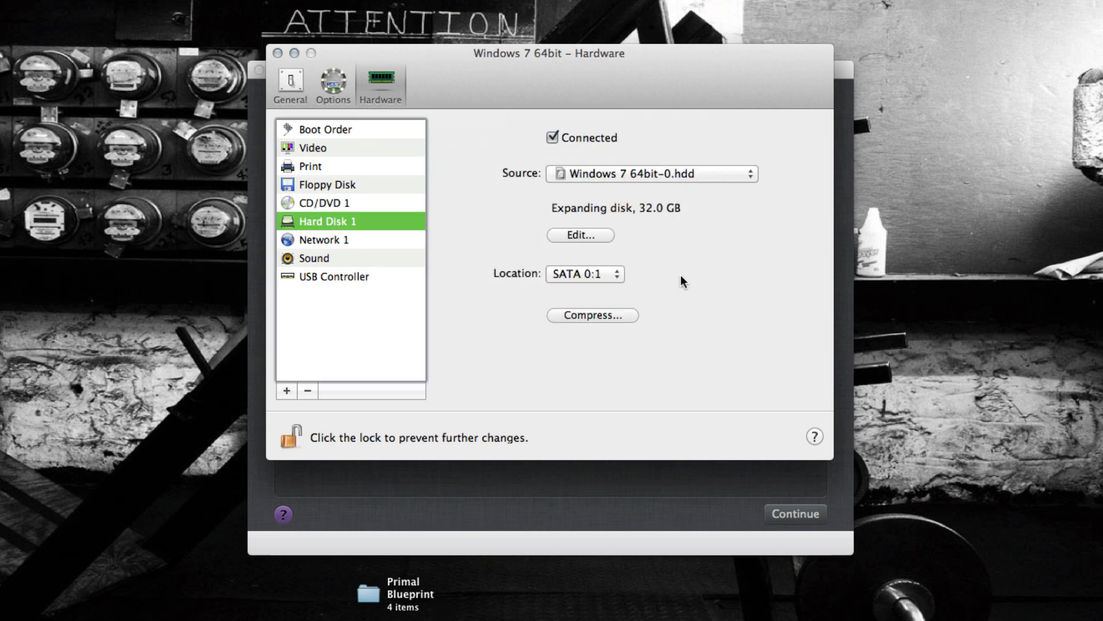
- Examine the available Boot Camp partitions and connection locations for Hard Disk 1
click(647, 175)
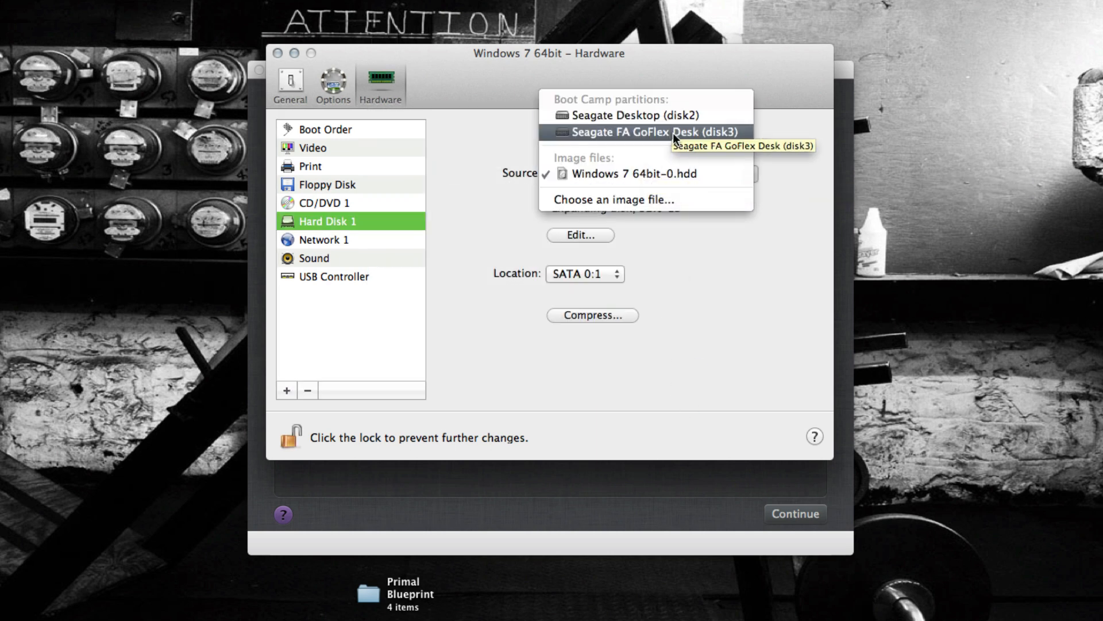
click(691, 260)
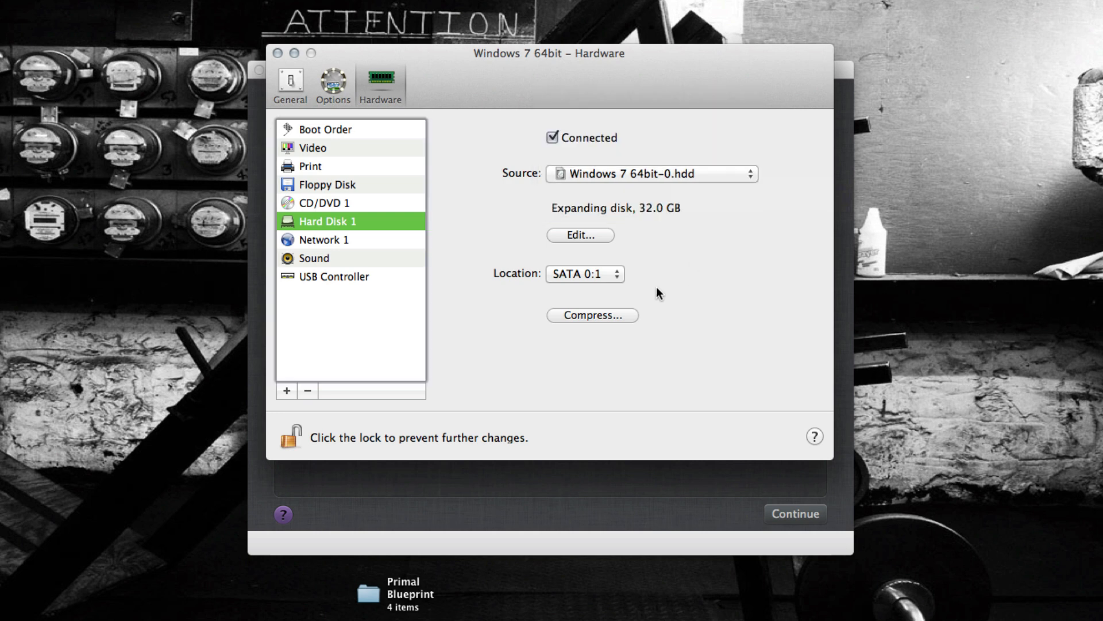
click(612, 273)
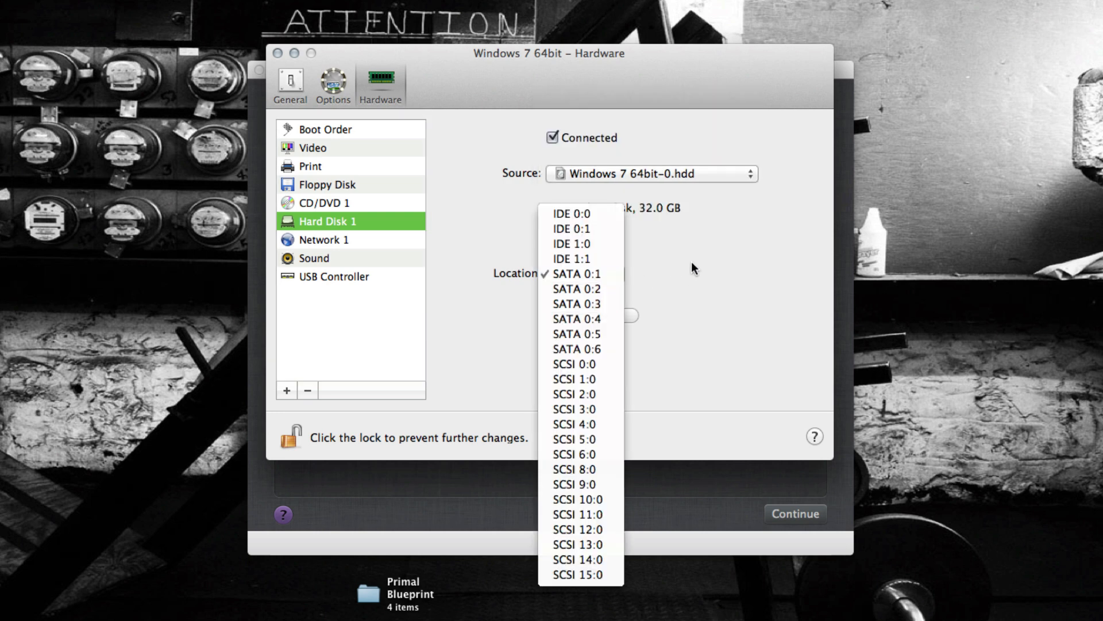
click(727, 259)
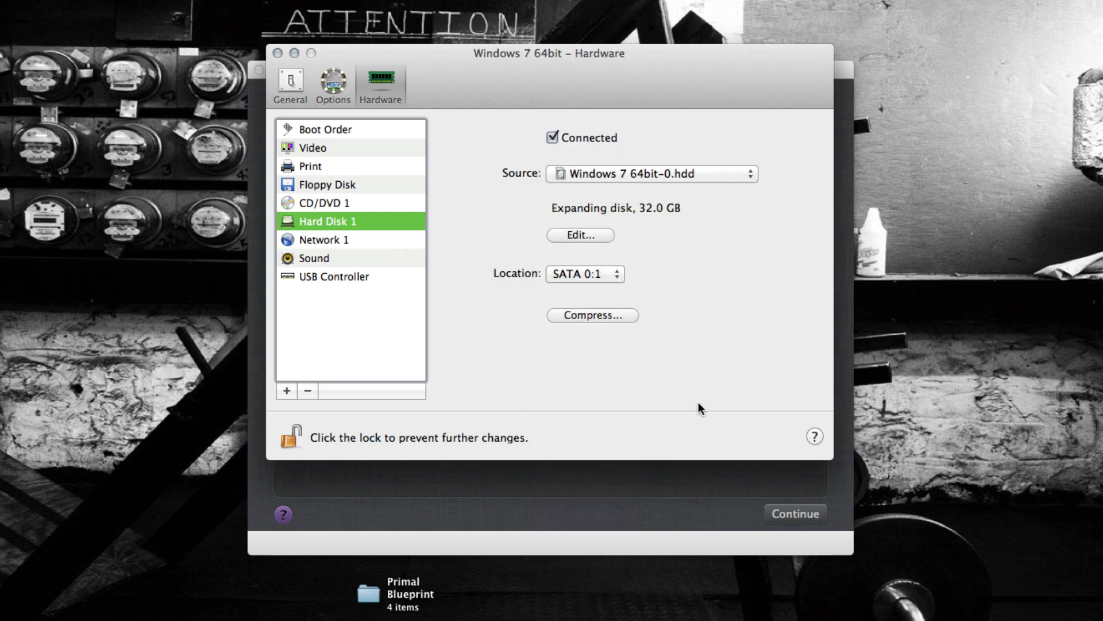
- Finish configuring the virtual machine, start the Windows 7 installation, and postpone entering the activation key
click(278, 53)
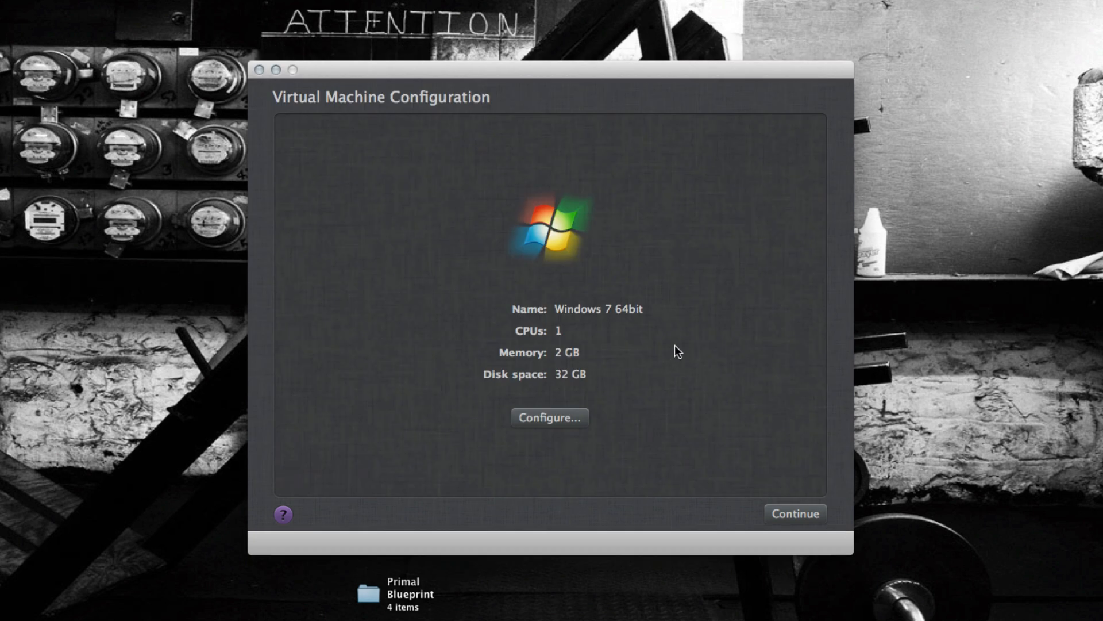
click(791, 512)
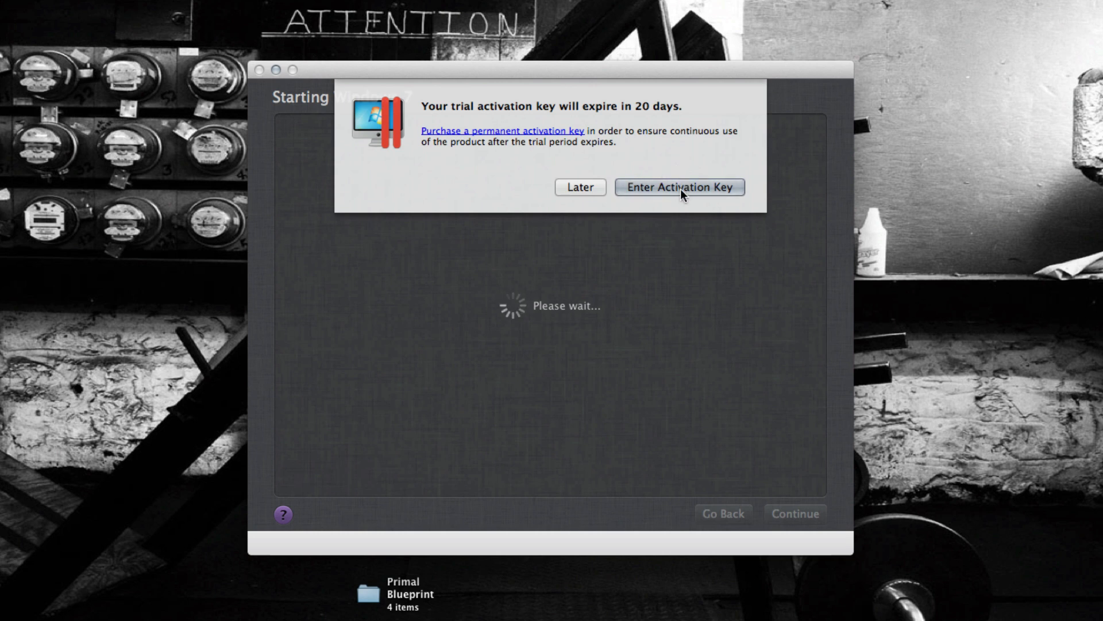
click(592, 187)
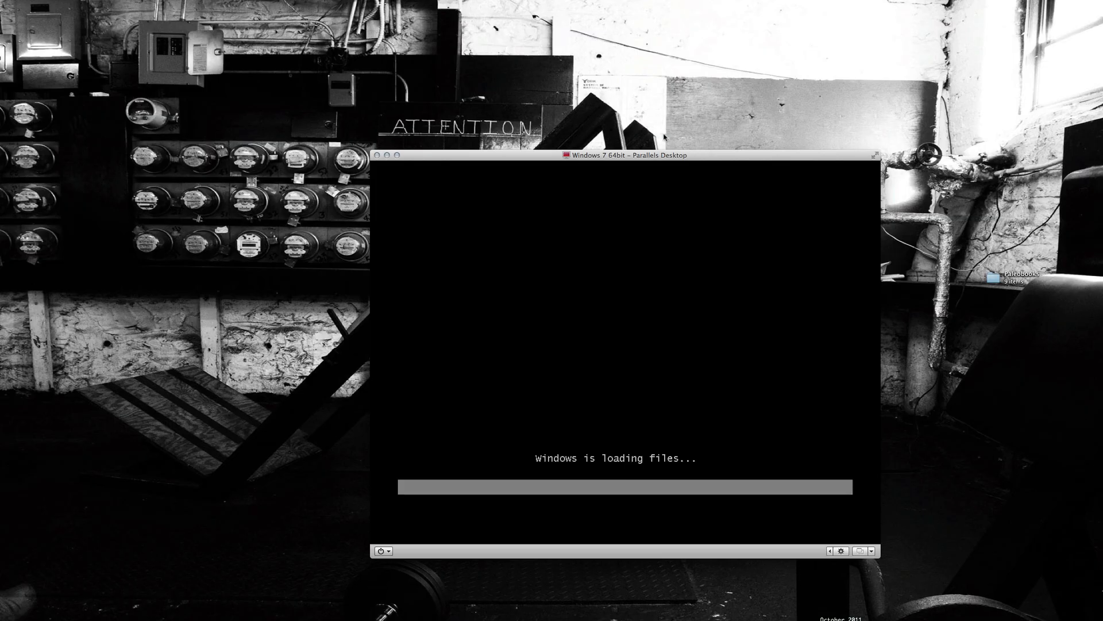
- Reposition the virtual machine window and switch it to full screen for Windows setup
drag(696, 157, 552, 66)
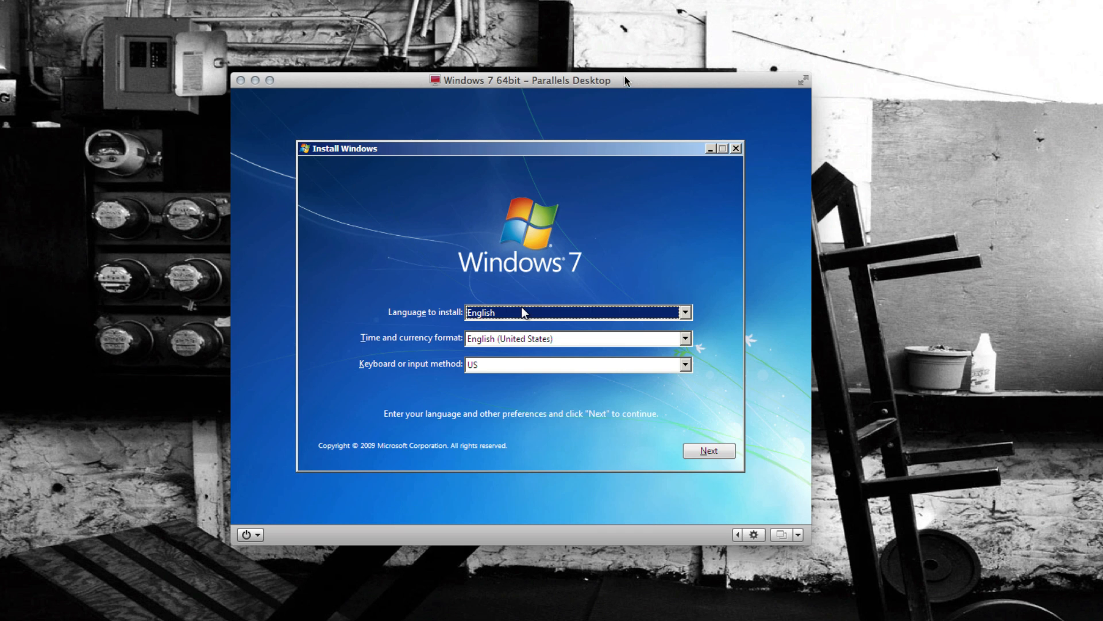
click(803, 84)
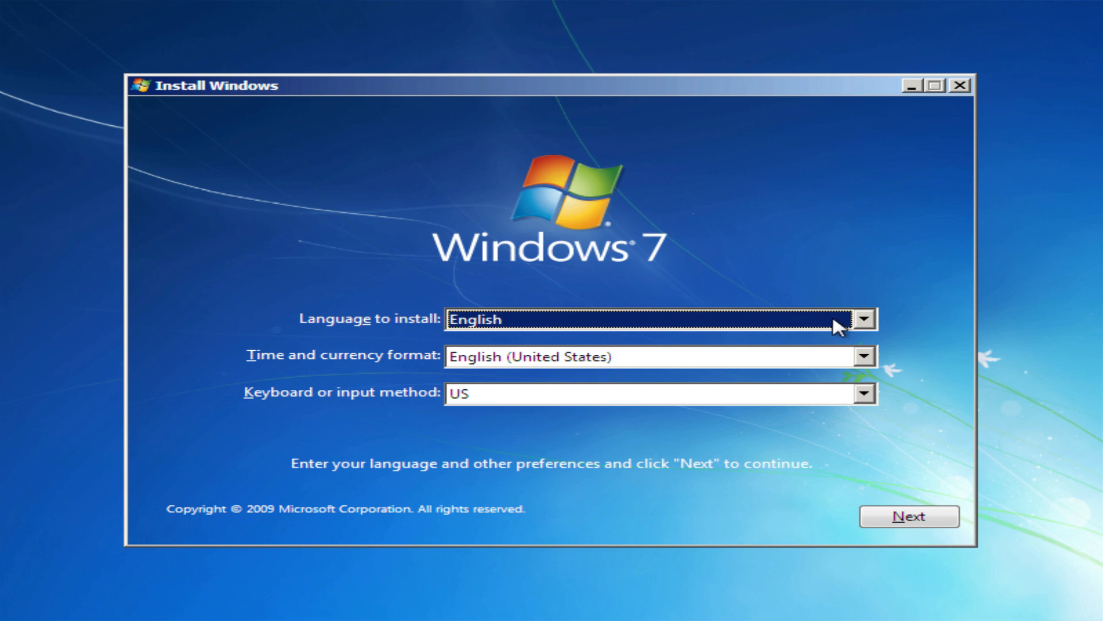
- Set the Windows installer language to English with the English (United Kingdom) time and currency format, leave full screen, and continue
click(862, 320)
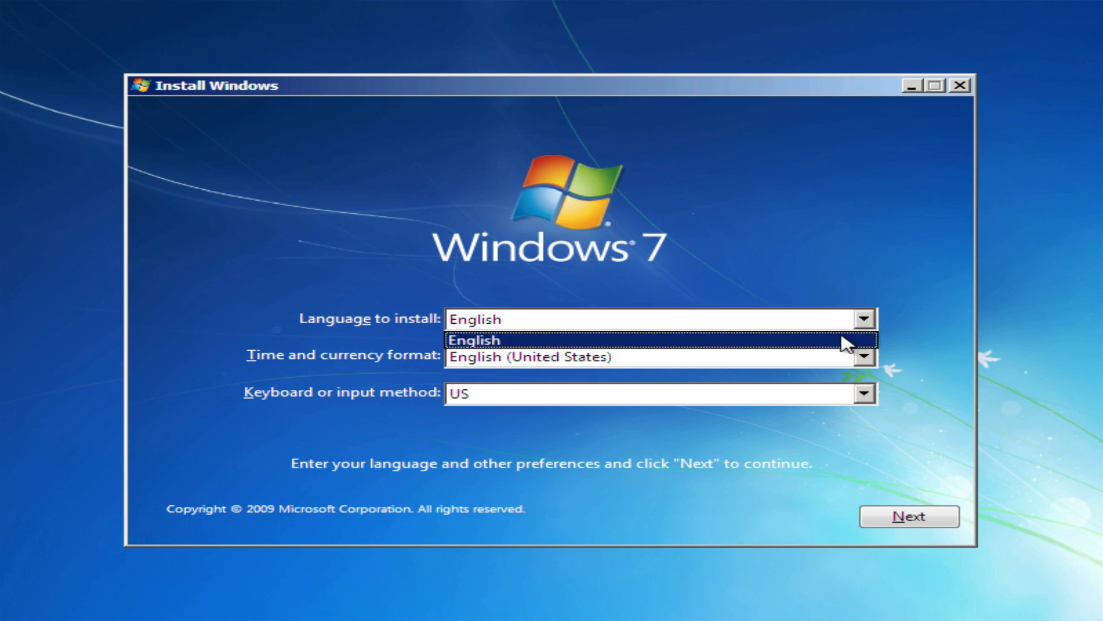
click(845, 342)
click(866, 358)
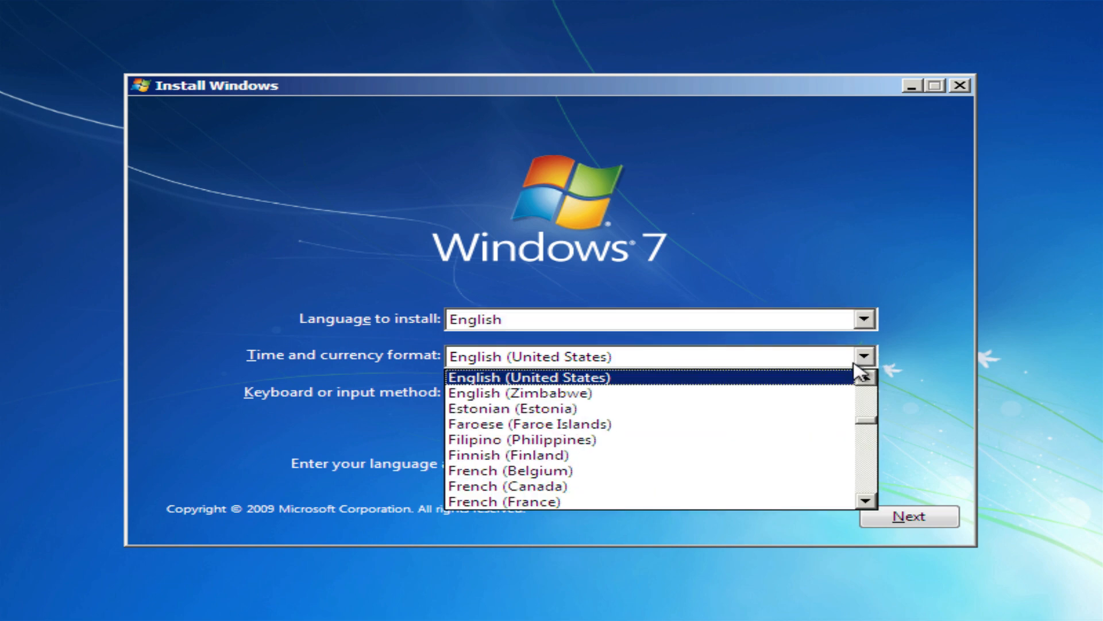
click(864, 377)
click(848, 377)
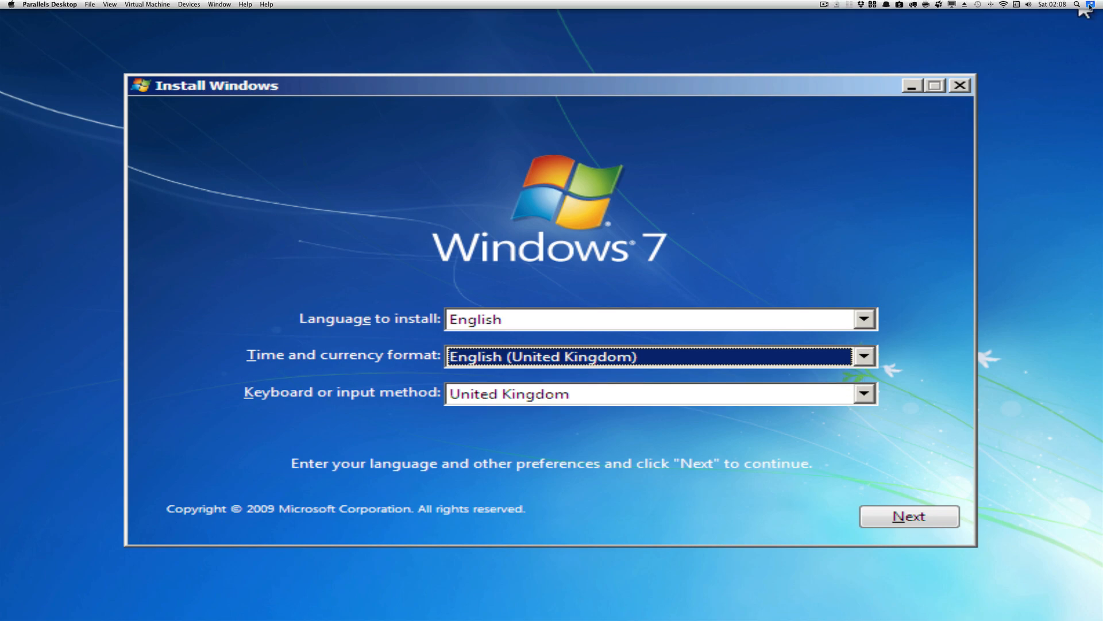
click(1090, 5)
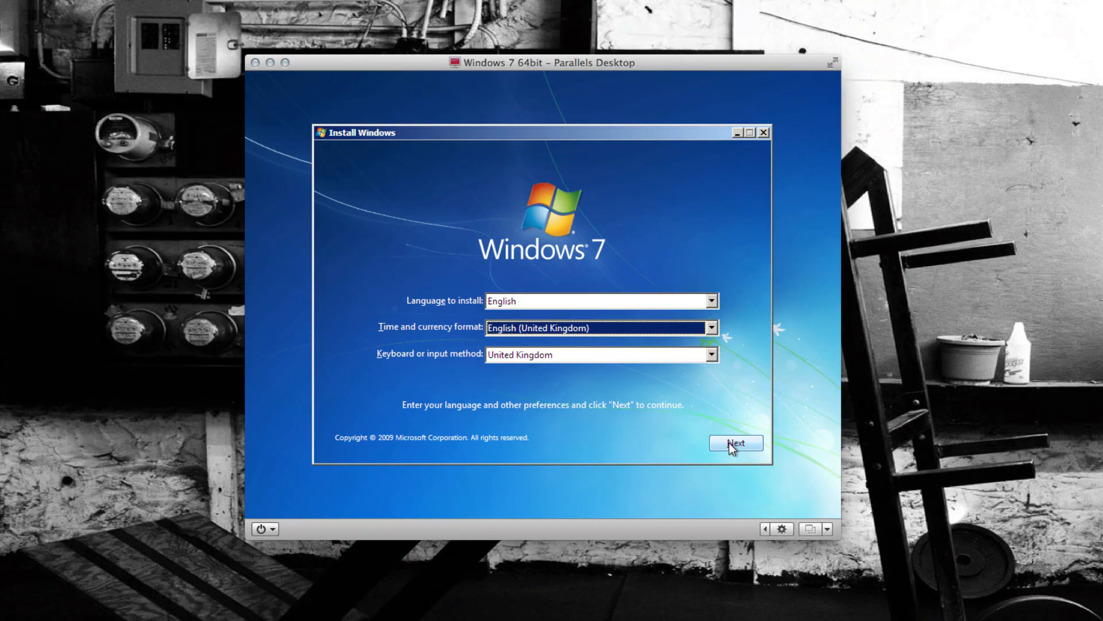
click(551, 329)
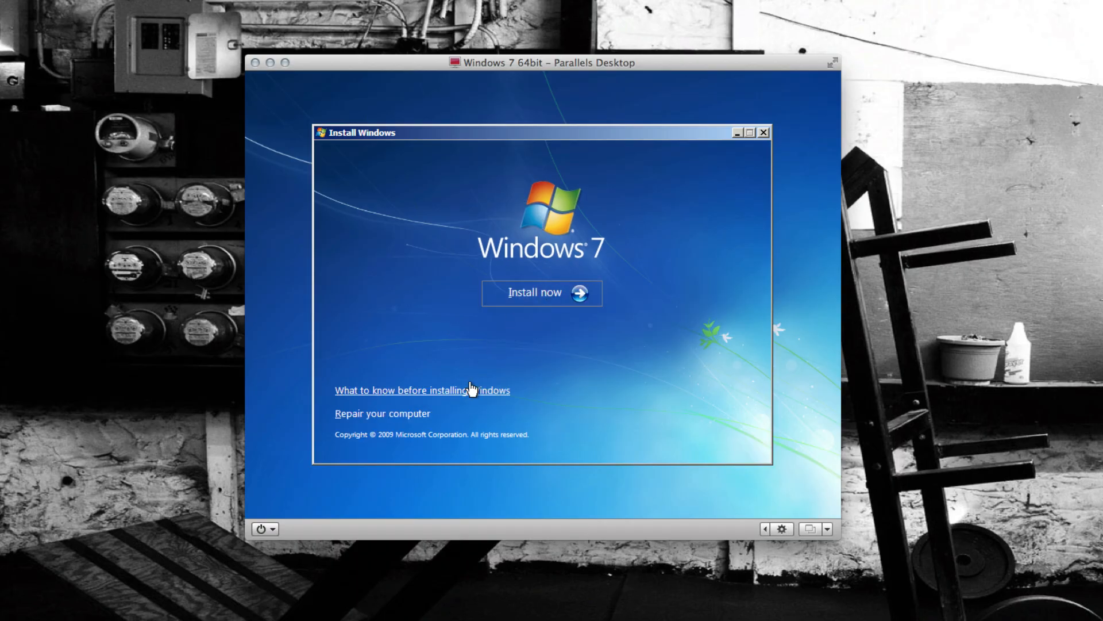
- Start a custom Windows 7 Ultimate installation on the Disk 0 unallocated space, accepting the license terms
click(532, 295)
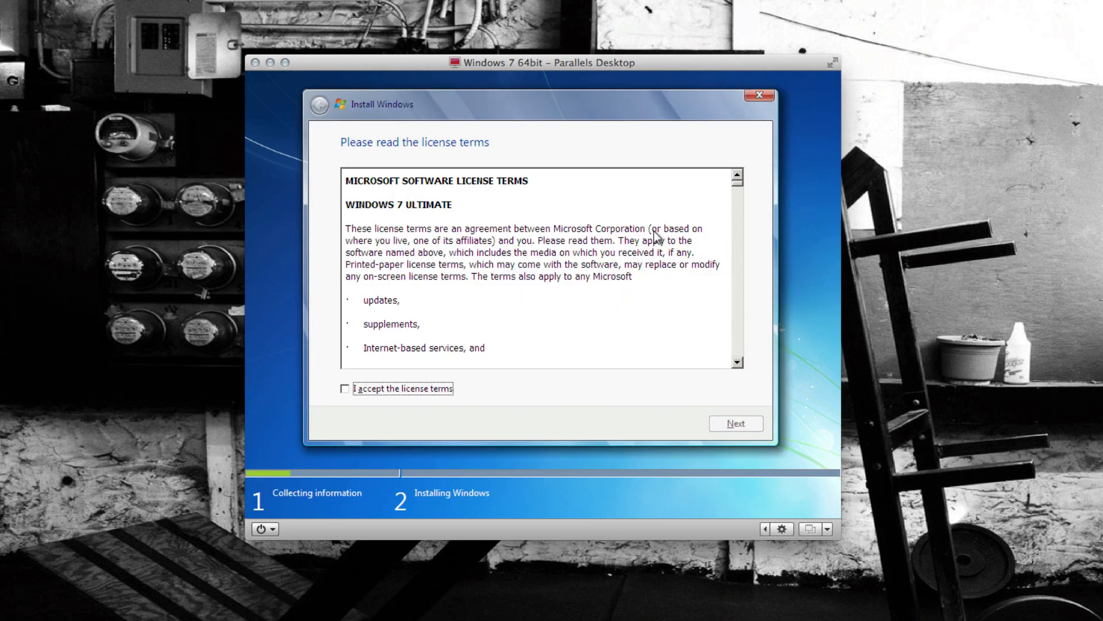
click(442, 392)
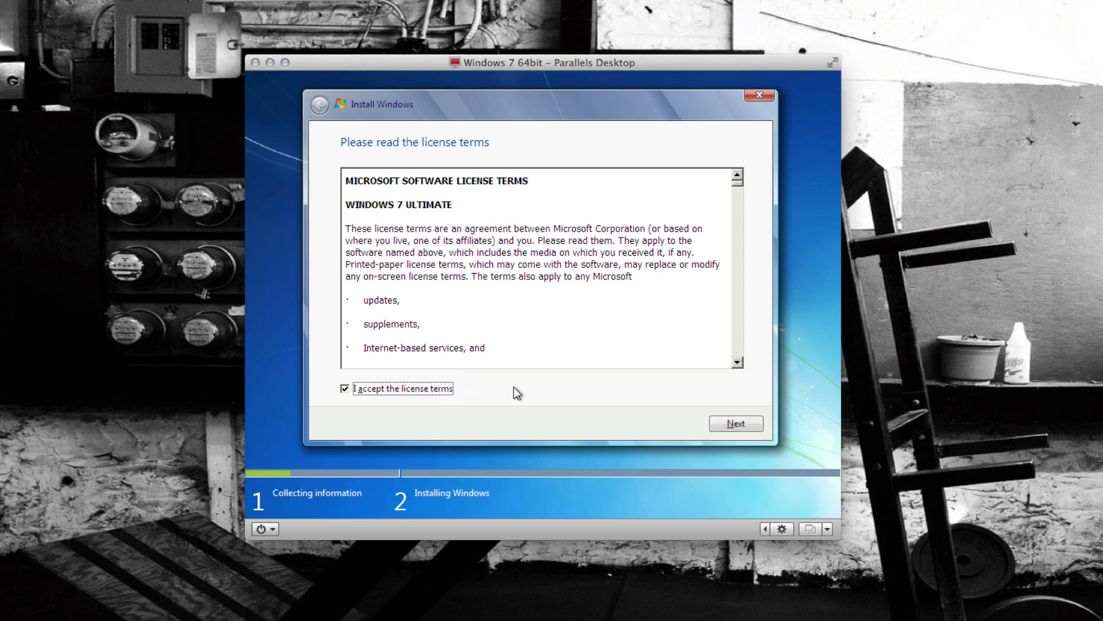
click(733, 428)
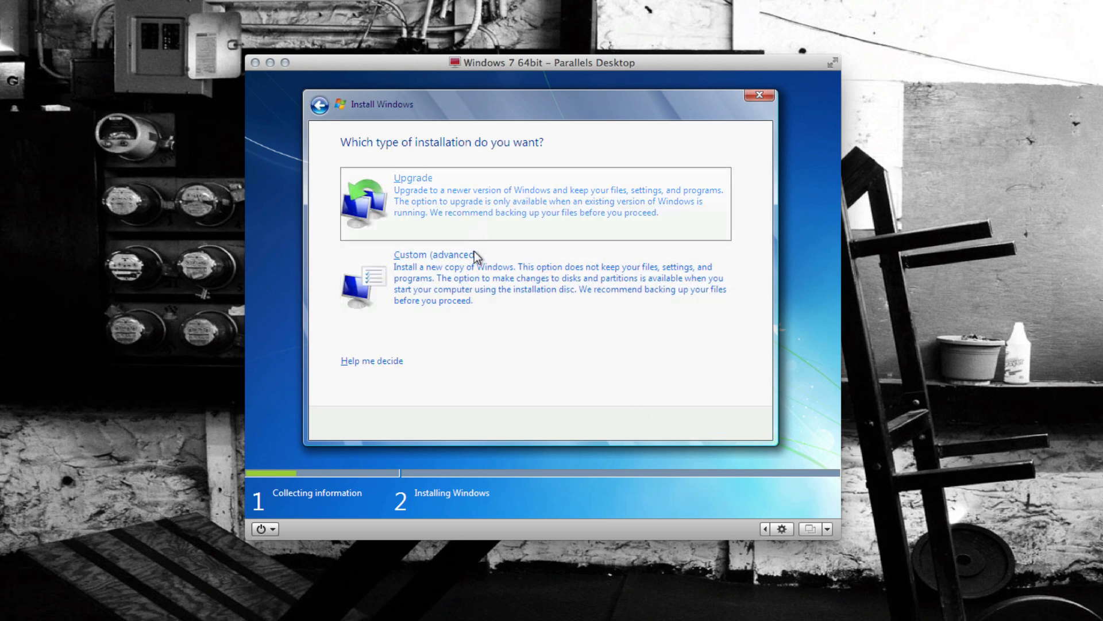
click(478, 277)
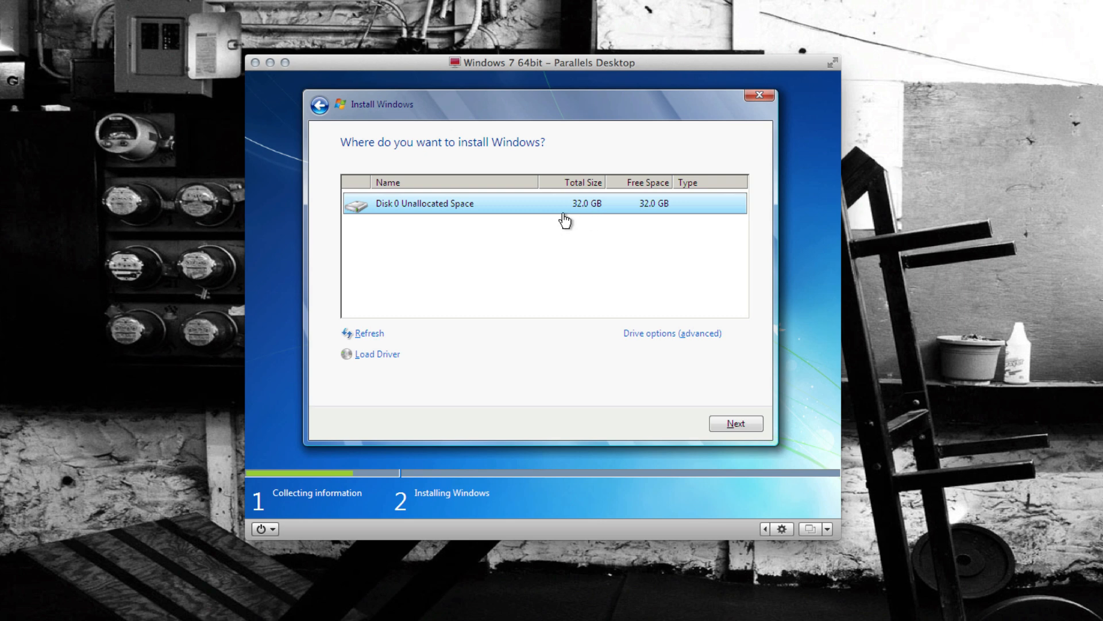
click(642, 335)
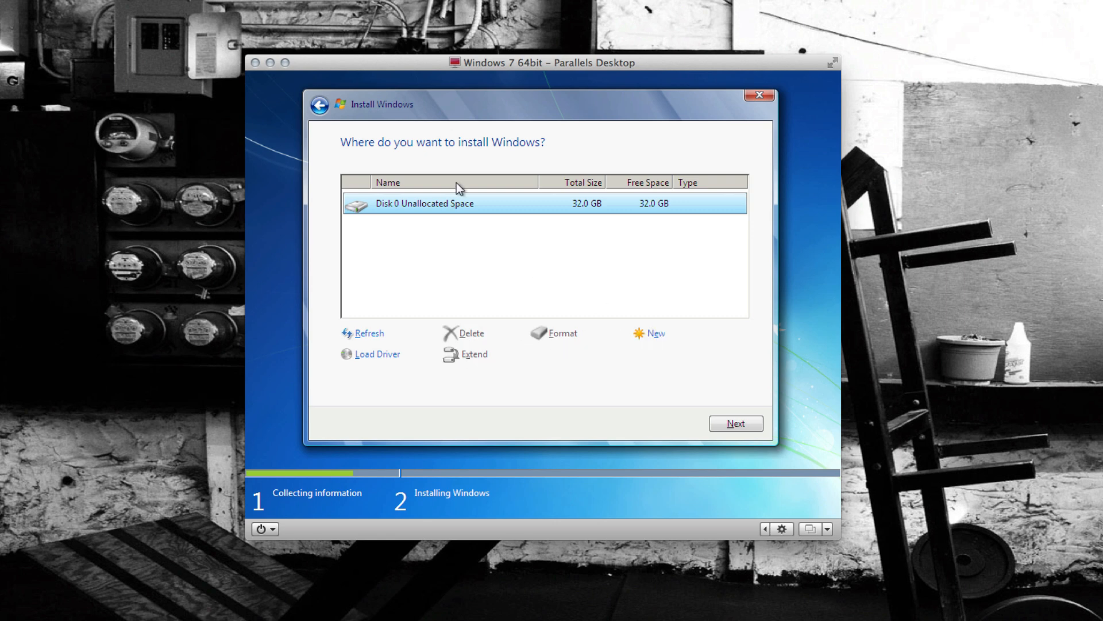
click(729, 426)
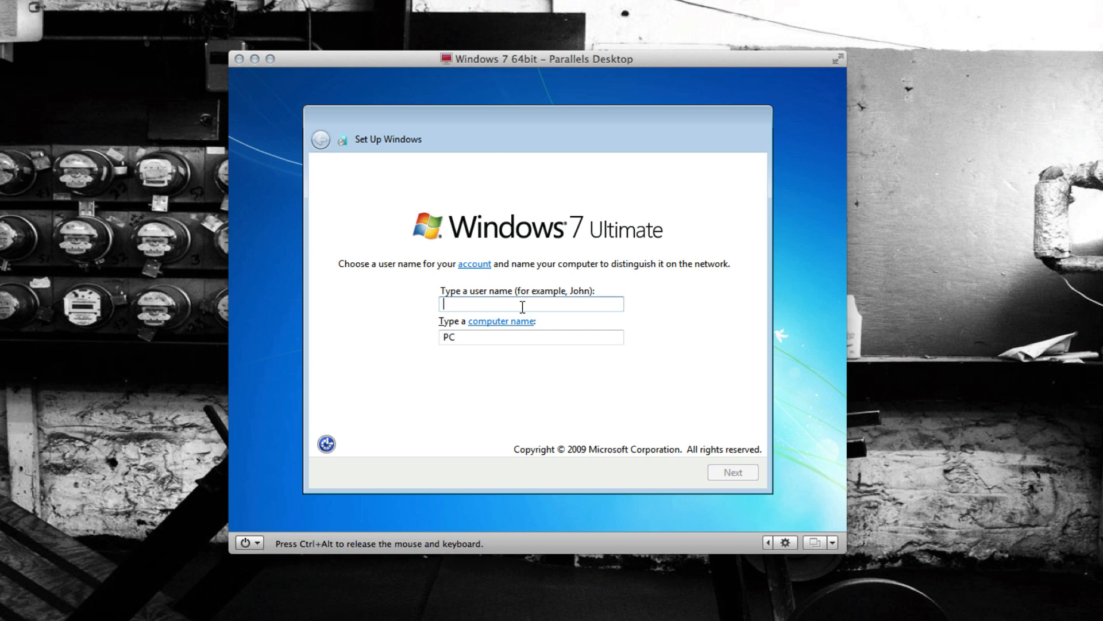
- Enter the Windows account user name, keep the suggested computer name, and continue
text(akeel)
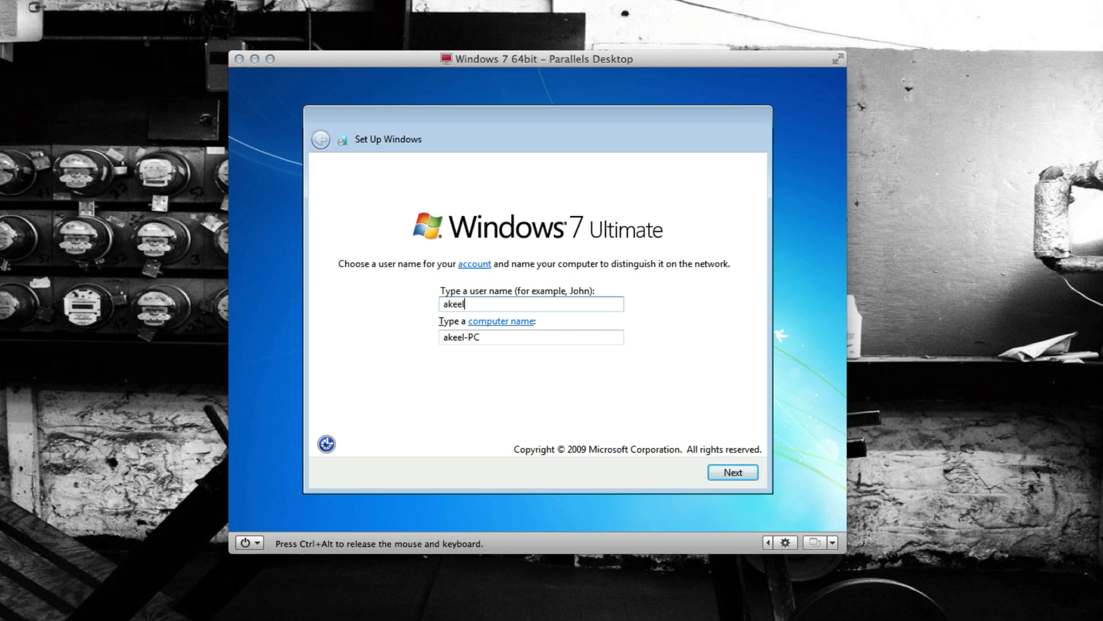
text(sworld)
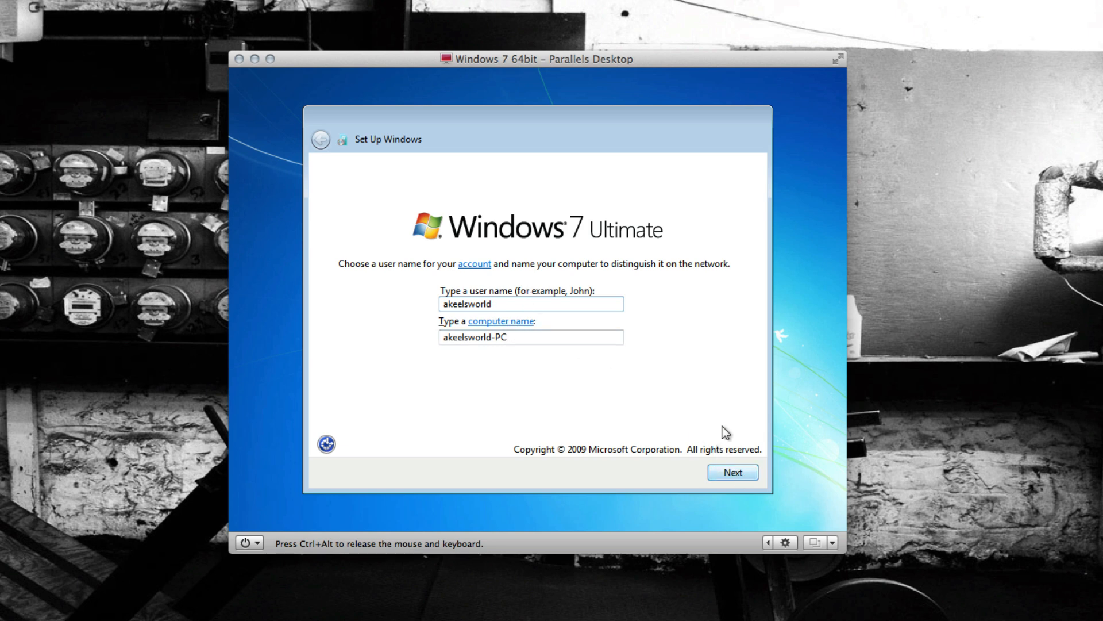
key(Return)
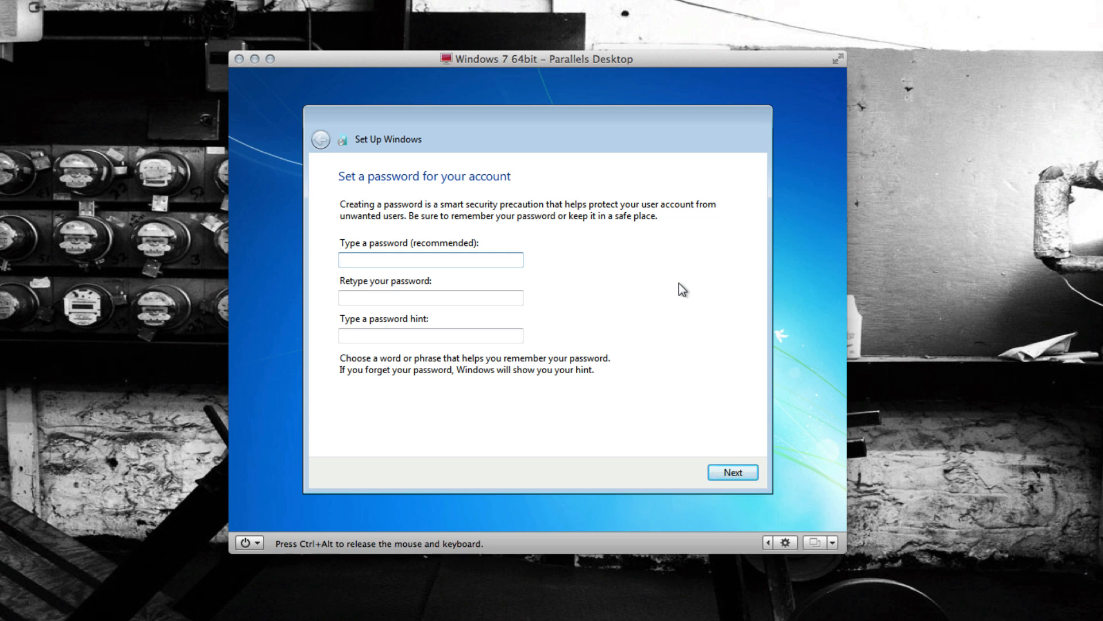
- Enter and retype the account password, set the password hint to "hint", and continue
text(••••••••)
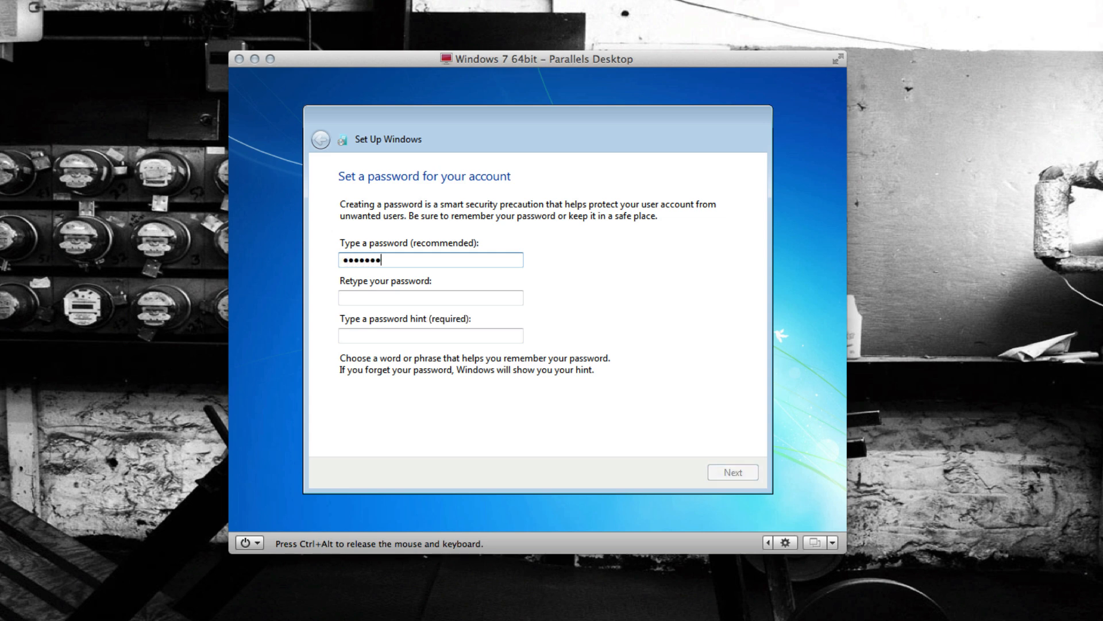
text(••••)
key(Tab)
text(•••••••••)
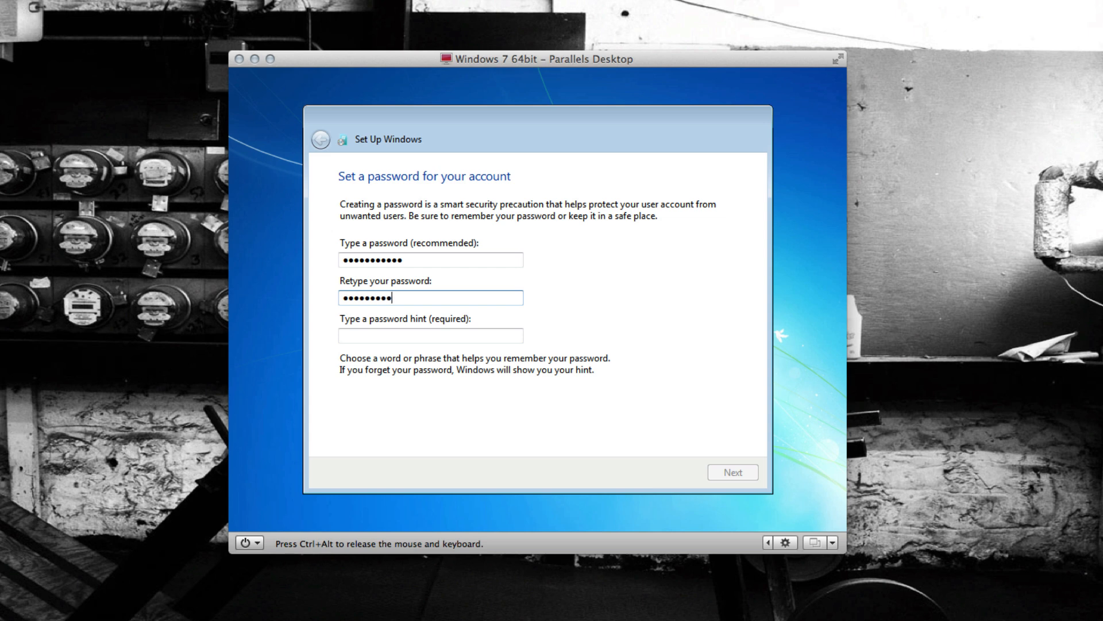
text(•••)
key(Tab)
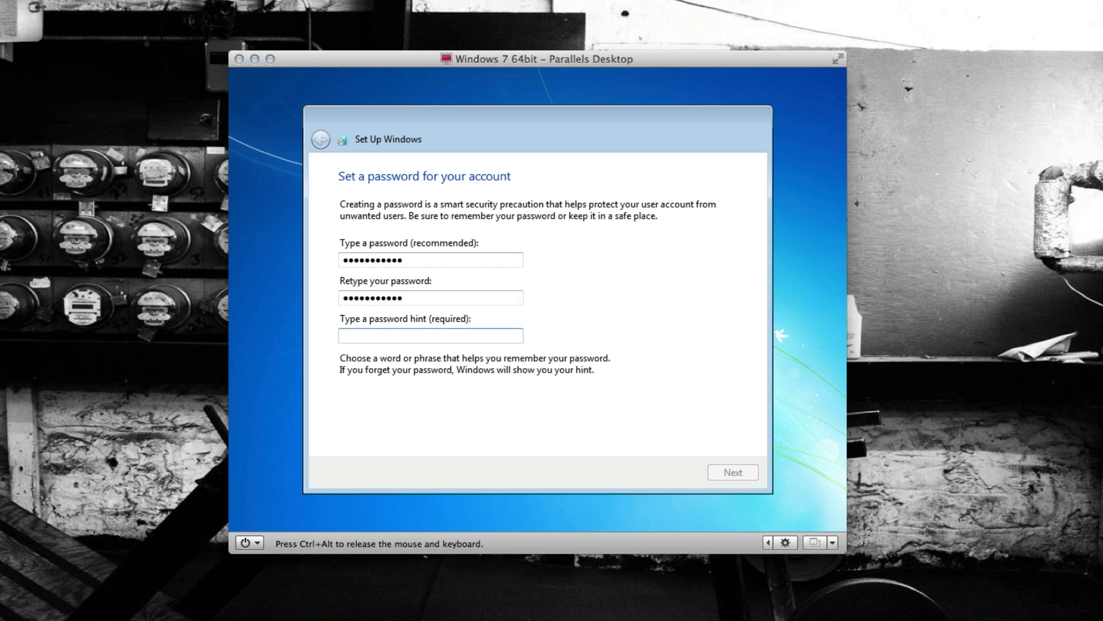
text(hint)
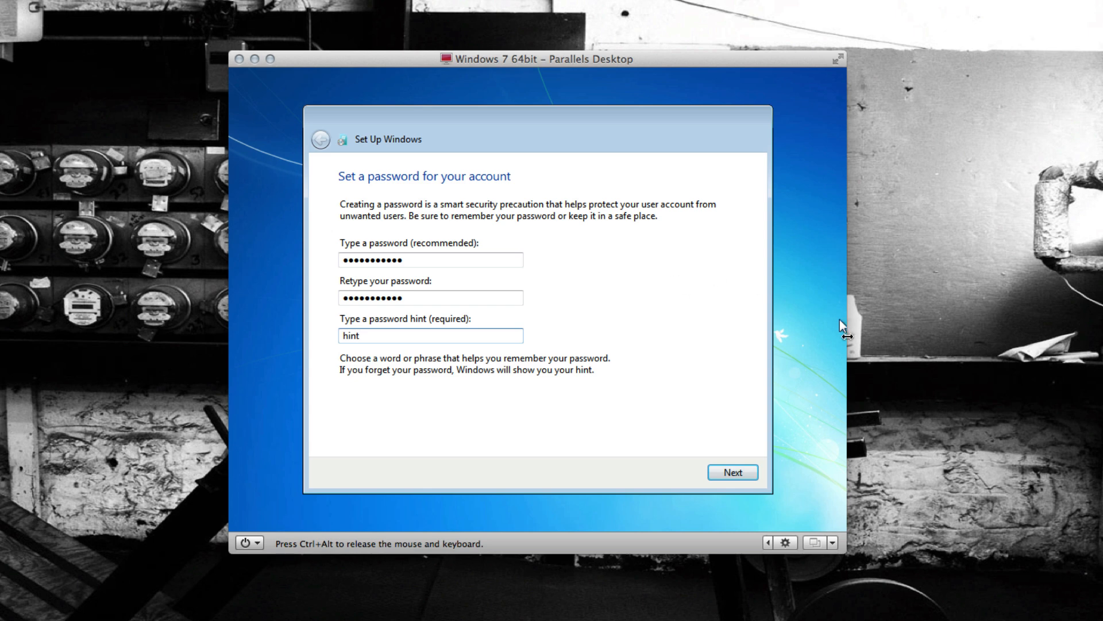
click(734, 472)
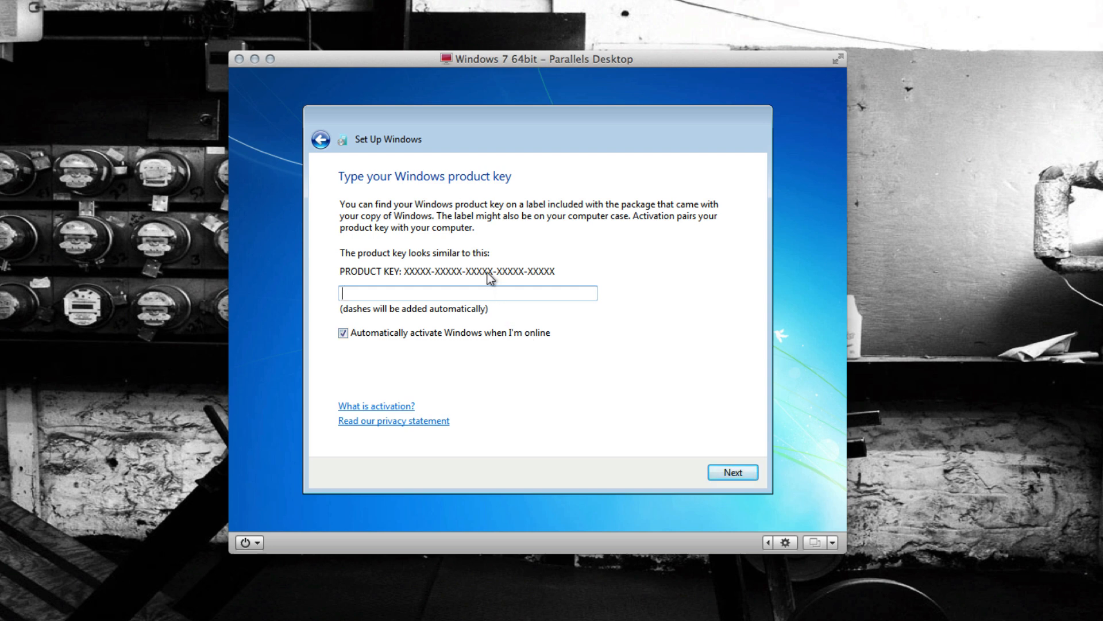
- Finish Windows setup without a product key, turning off automatic activation, using recommended settings, keeping the time settings, and choosing Home network
click(457, 333)
click(751, 475)
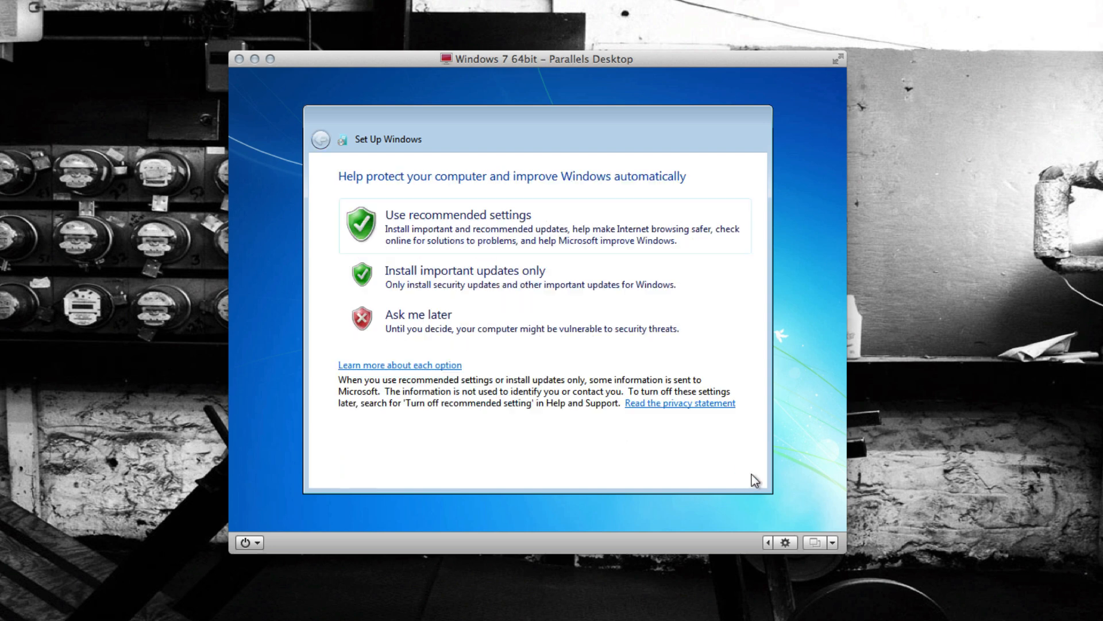
click(562, 227)
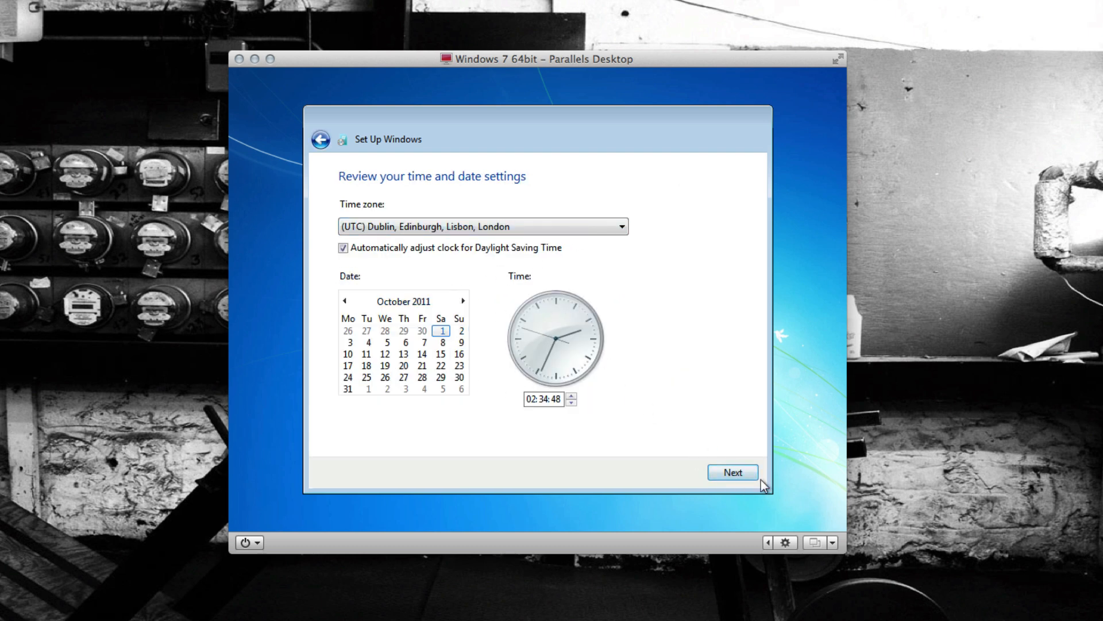
click(746, 474)
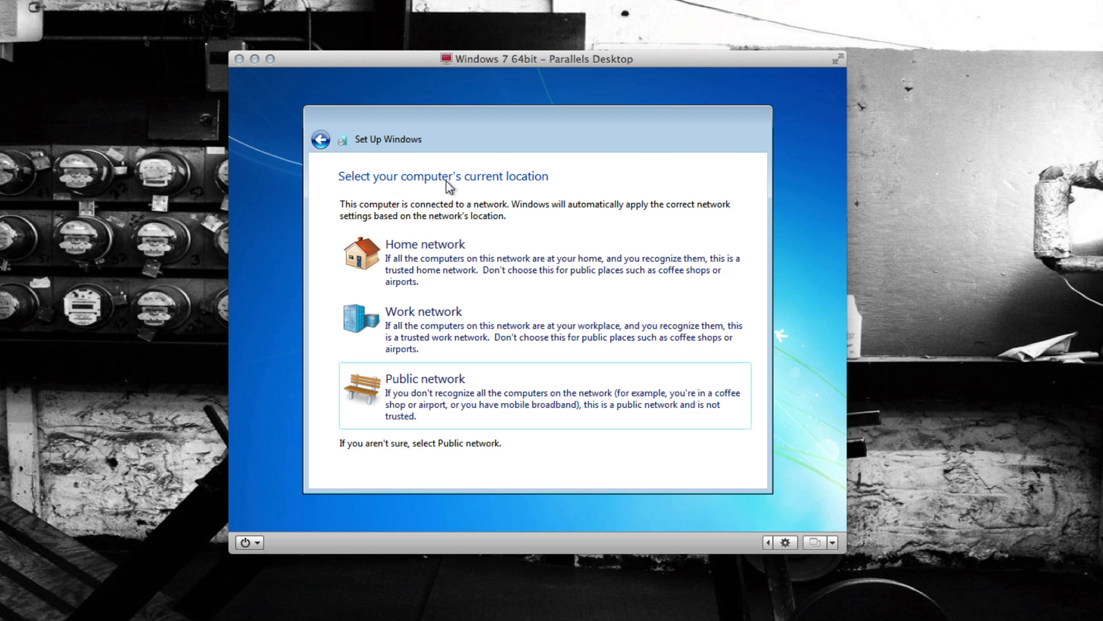
click(503, 264)
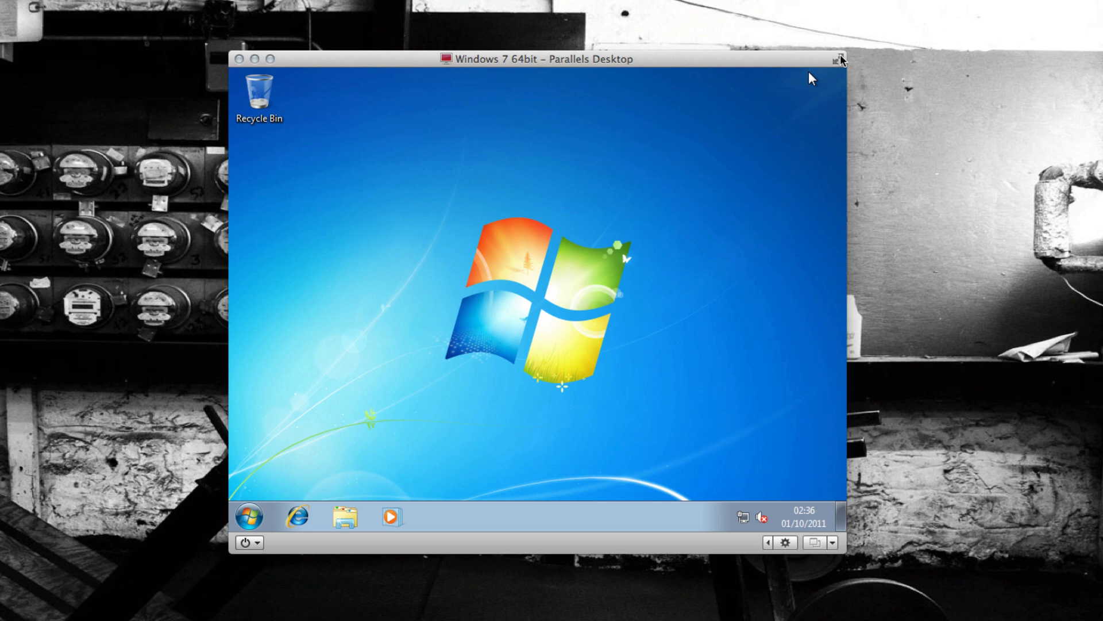
- Set the Windows screen resolution to 1920 × 1080, keep the changes, and close the display settings
click(841, 54)
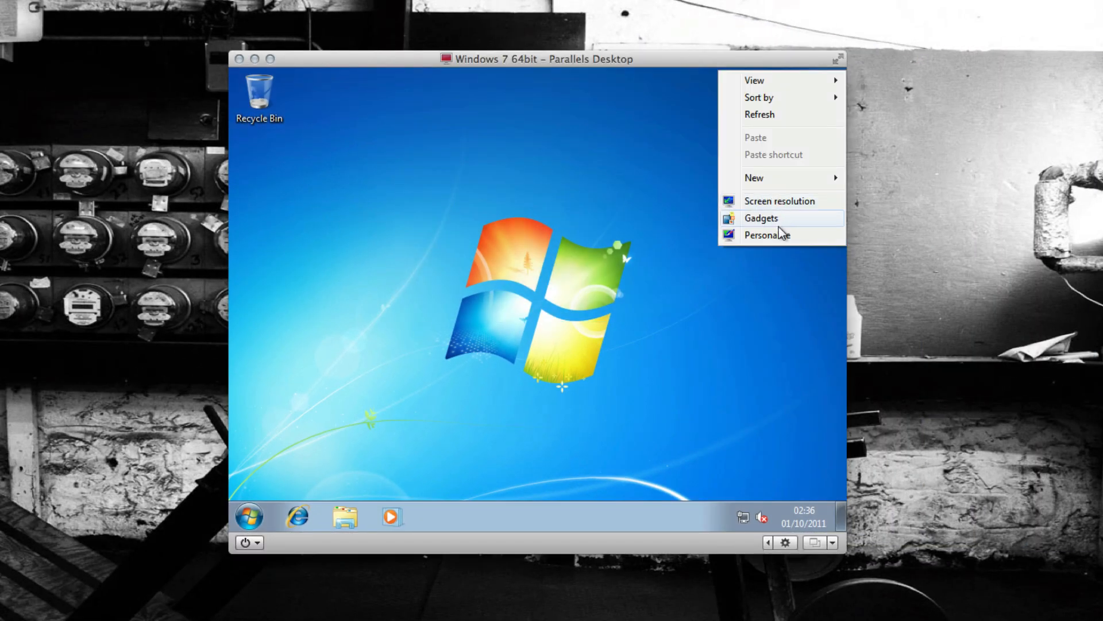
click(779, 202)
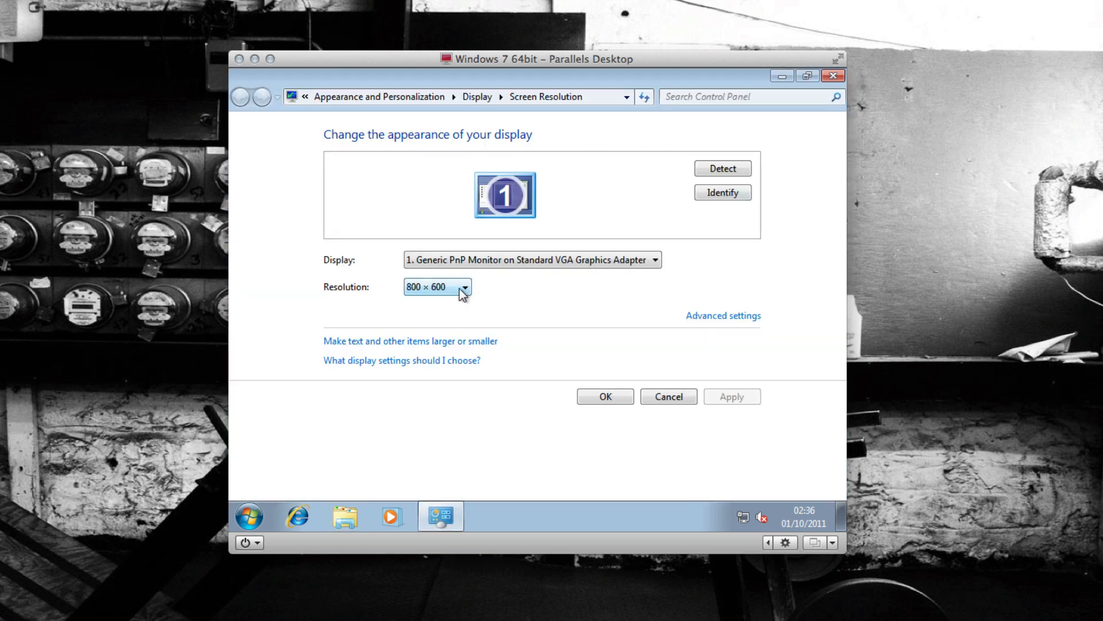
click(502, 258)
click(494, 274)
click(465, 287)
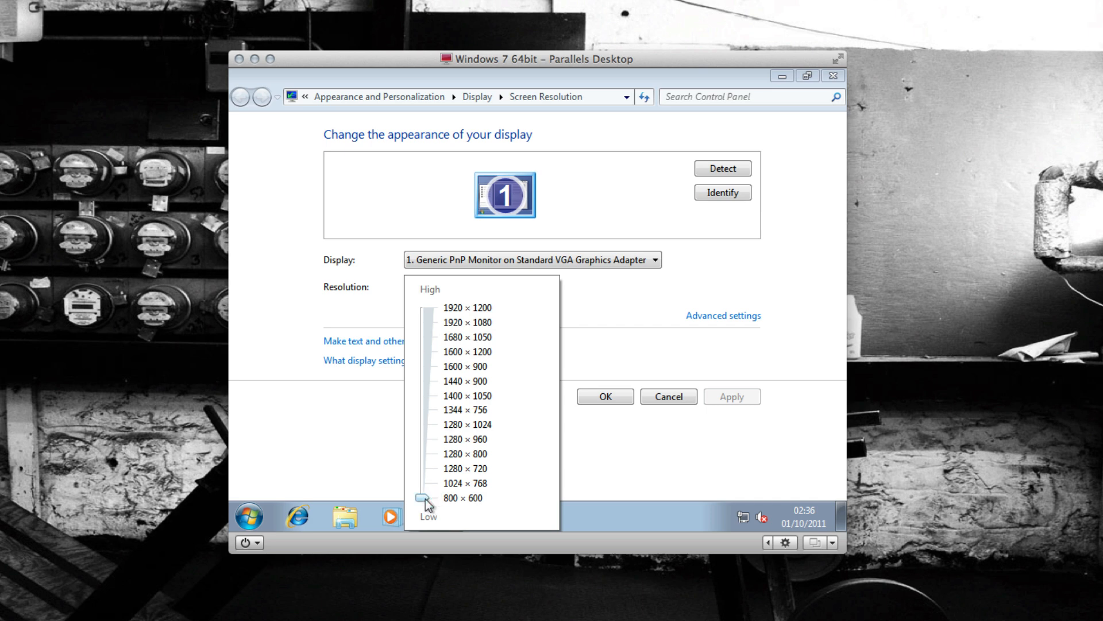
drag(425, 499, 425, 323)
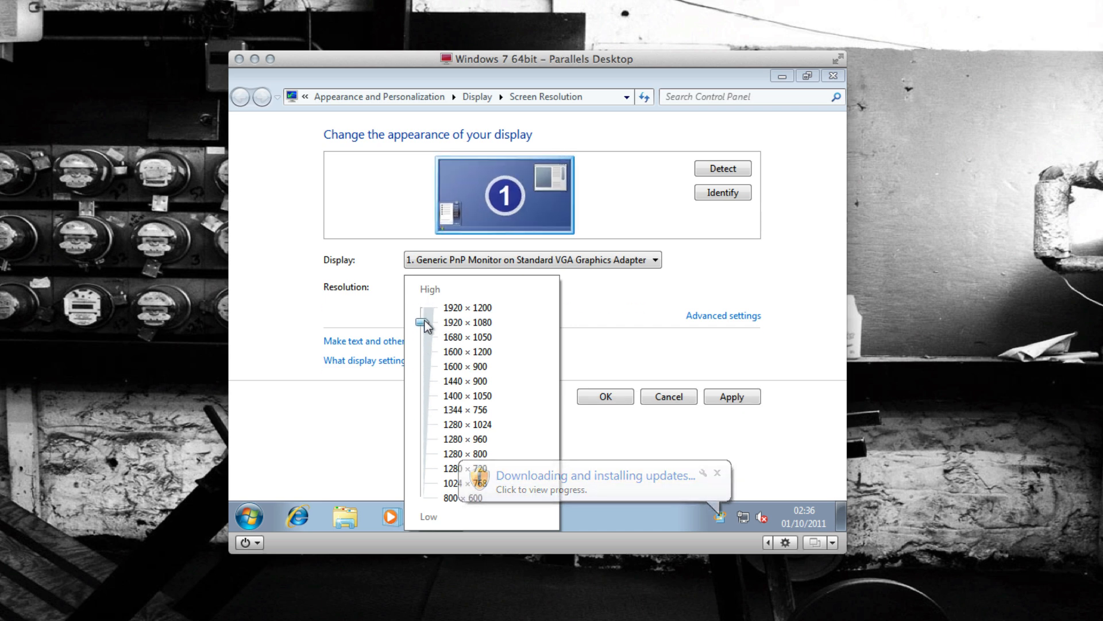
click(739, 396)
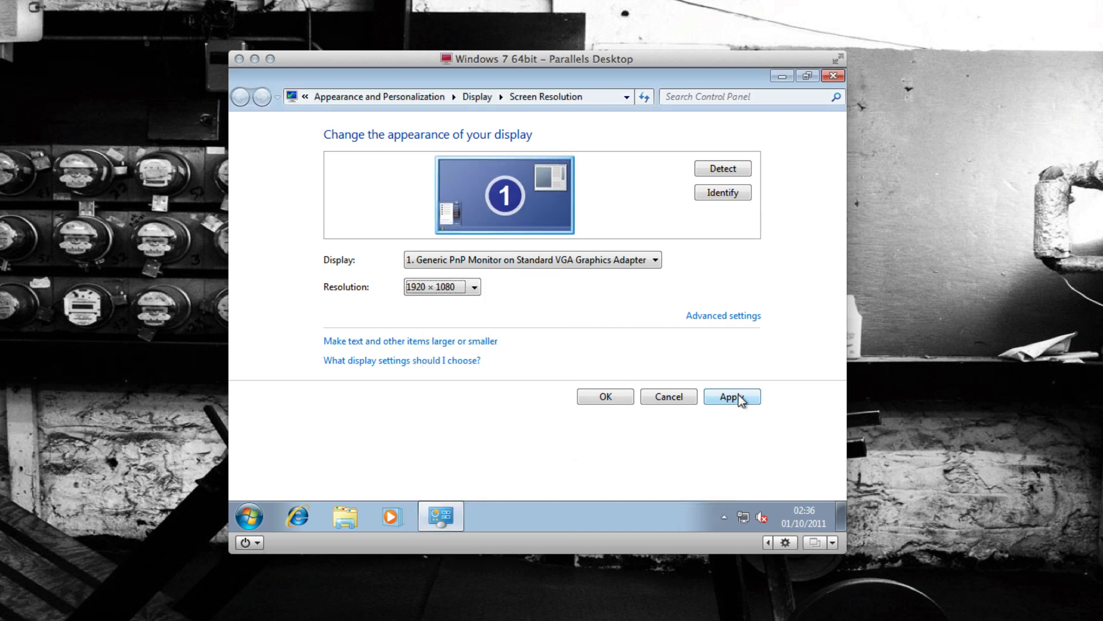
click(739, 396)
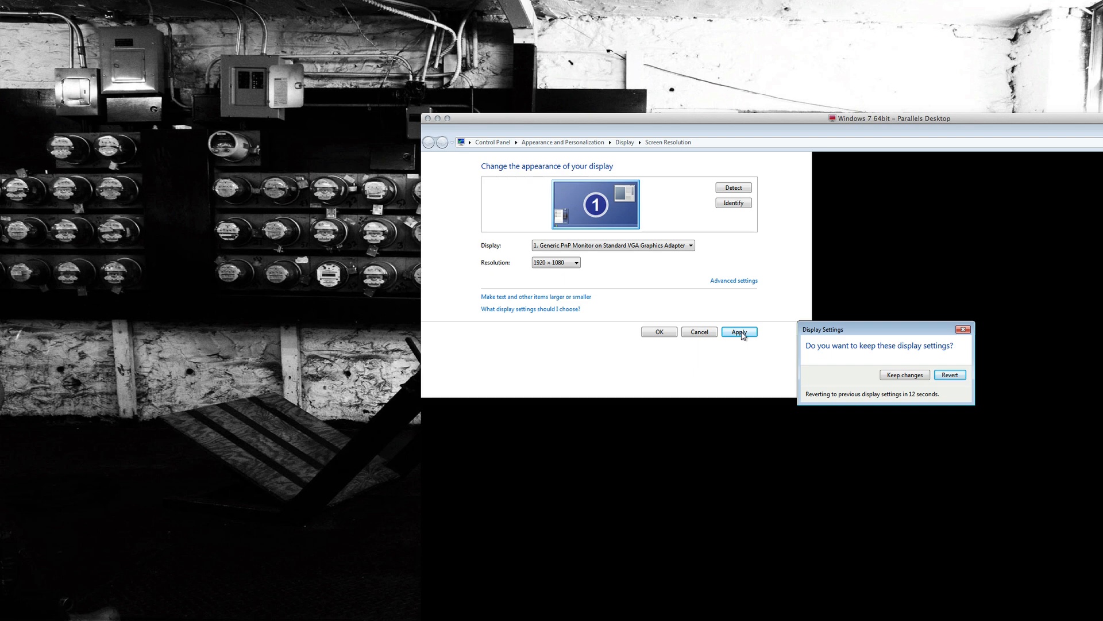
click(922, 375)
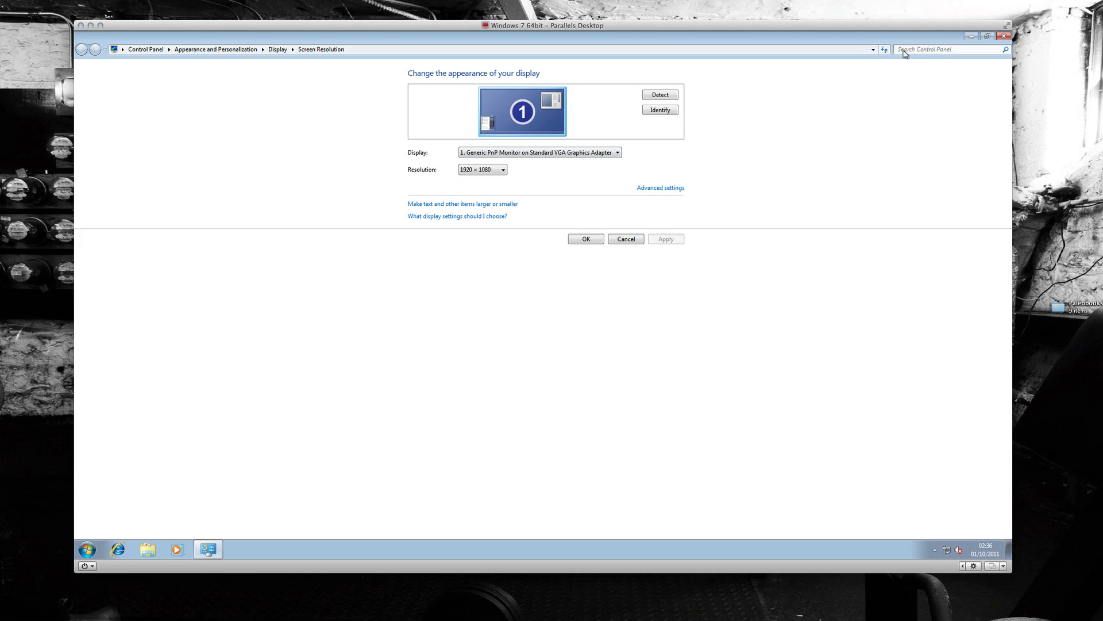
click(988, 36)
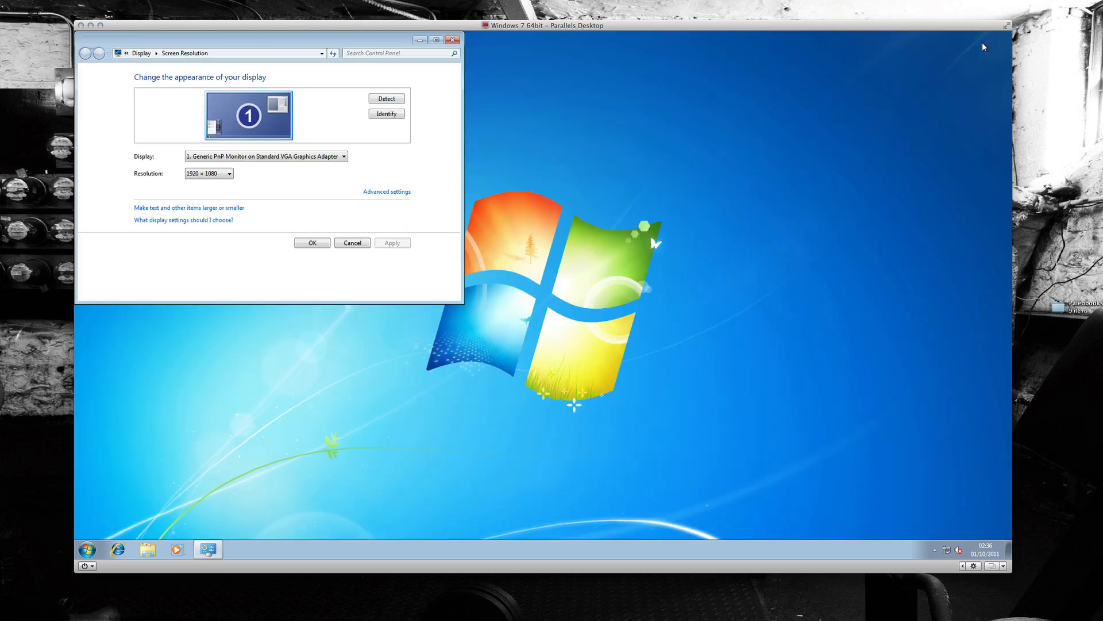
click(453, 39)
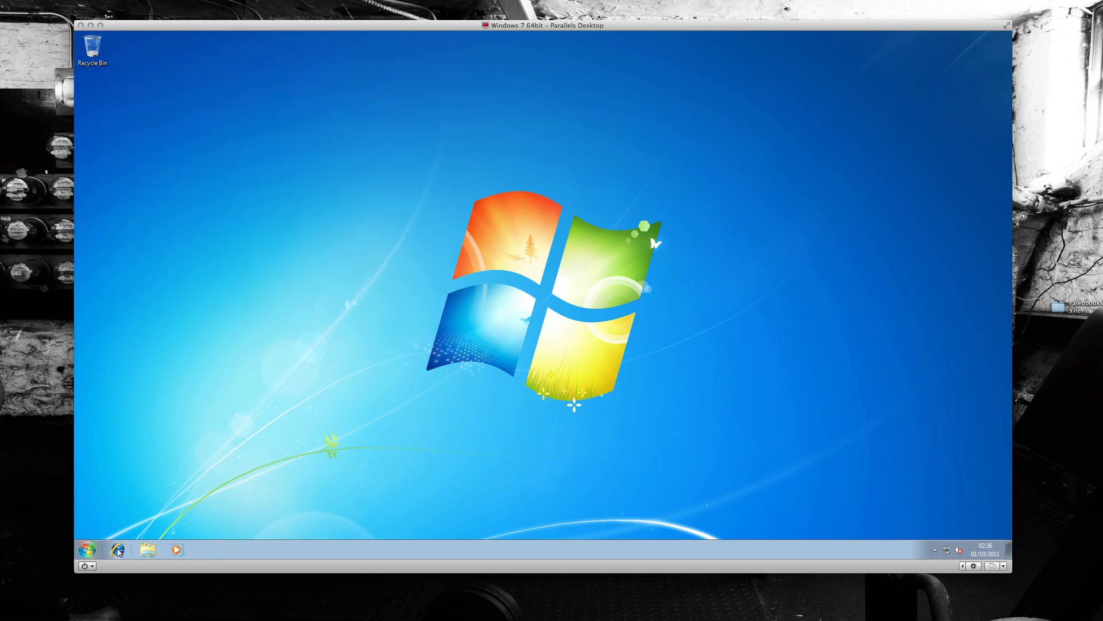
- Open Internet Explorer in the virtual machine and cancel its welcome setup at the Suggested Sites choice
click(118, 550)
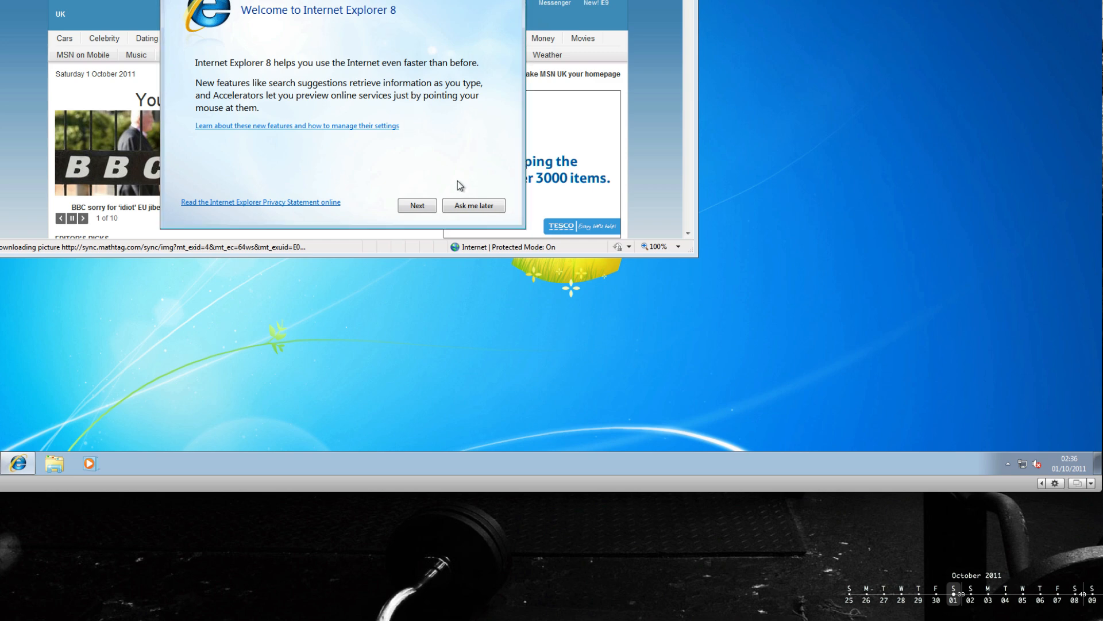
click(421, 205)
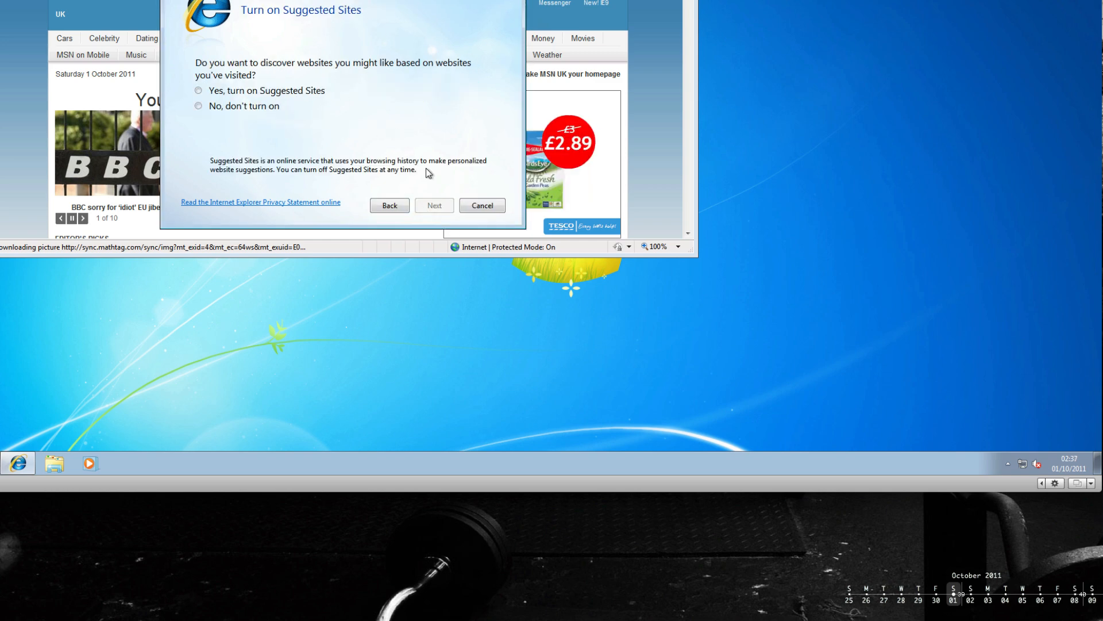
click(482, 205)
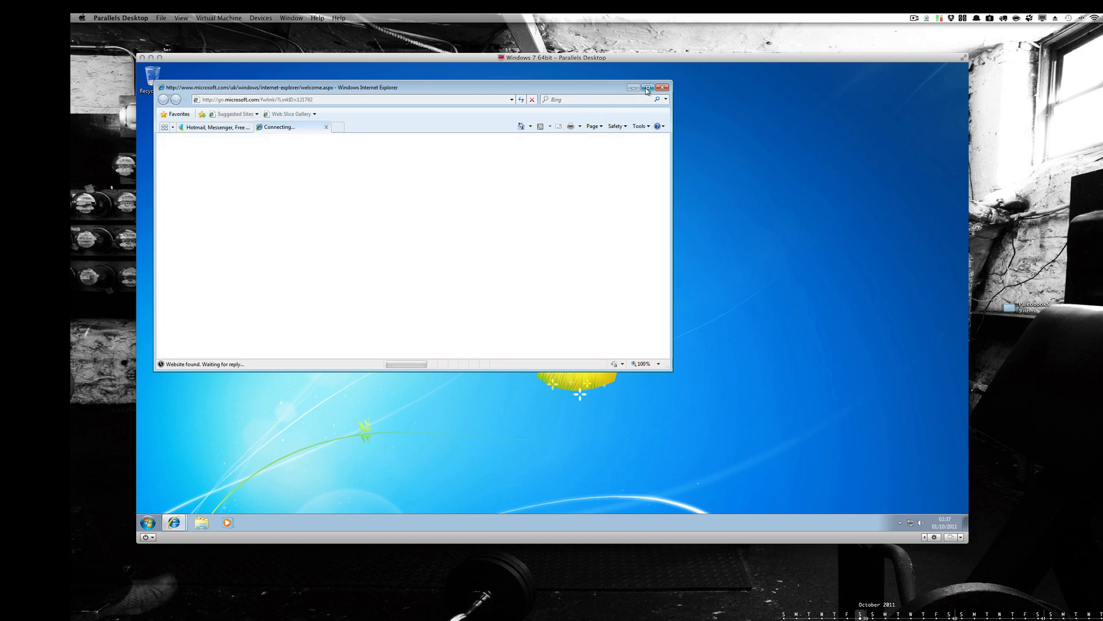
- Maximize the Internet Explorer window to view the Internet Explorer 8 welcome page, and close the browser with all its tabs
click(647, 88)
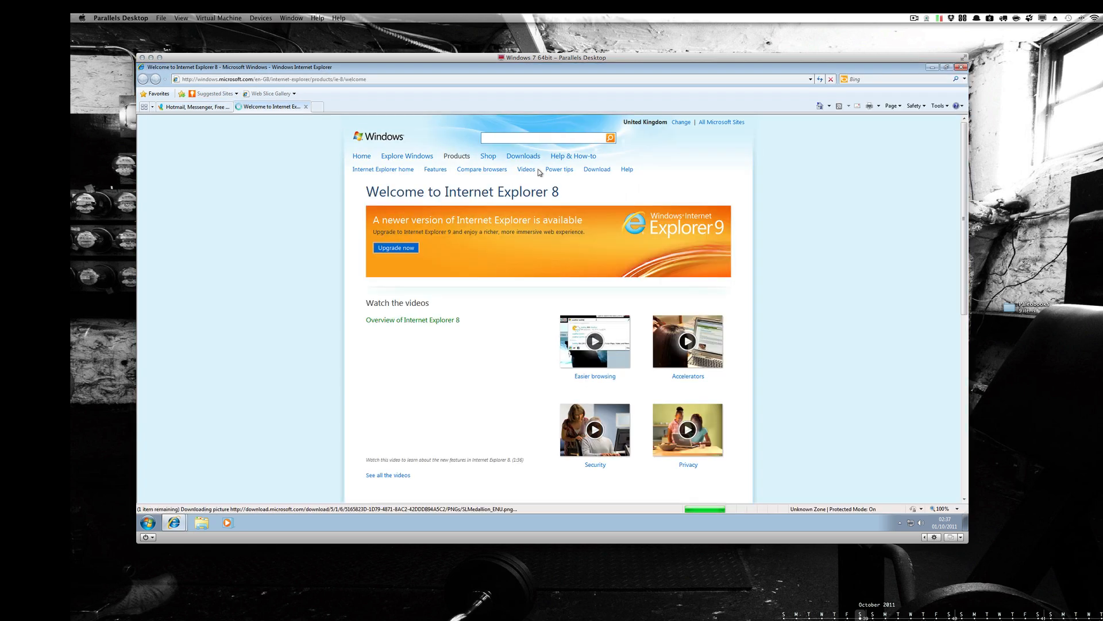
click(960, 68)
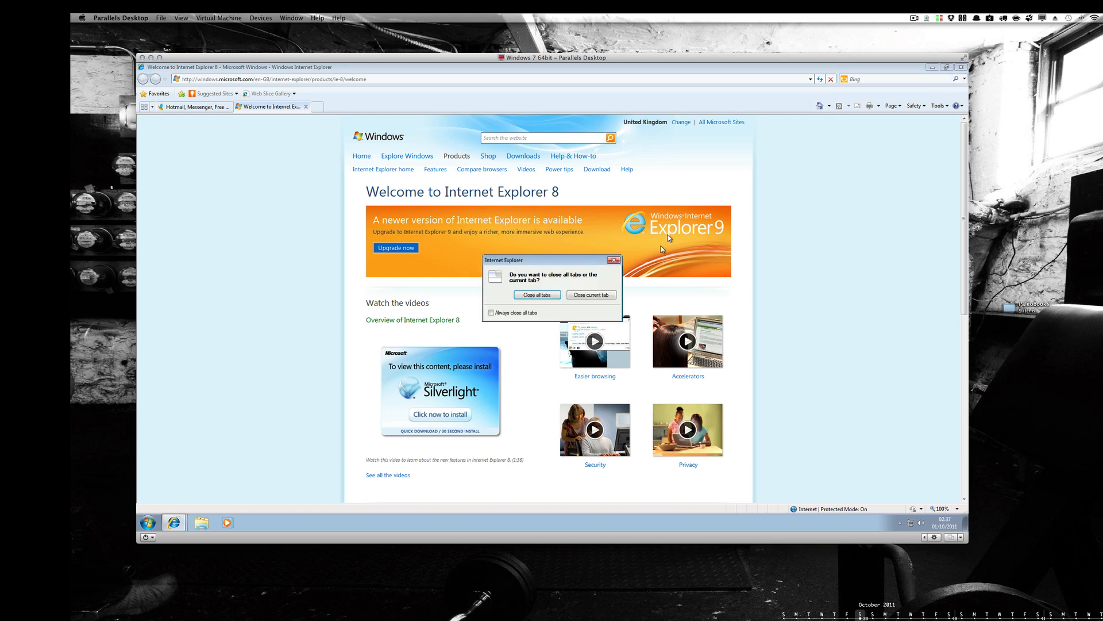
click(528, 298)
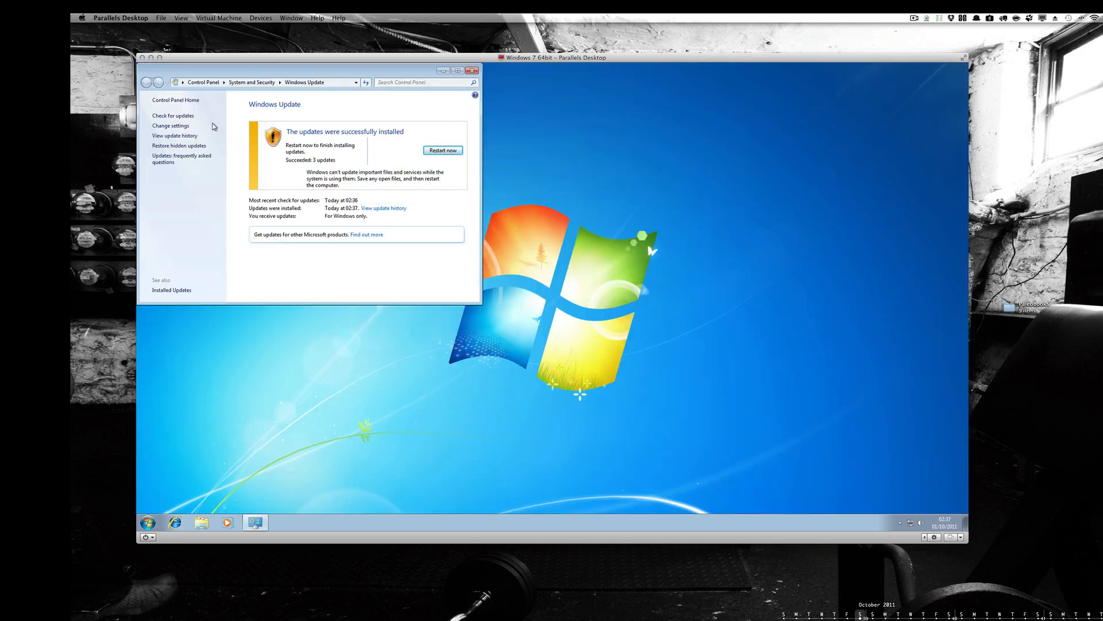
- Close Windows Update, and view the desktop's Personalization settings before closing them without changes
click(472, 71)
right_click(453, 160)
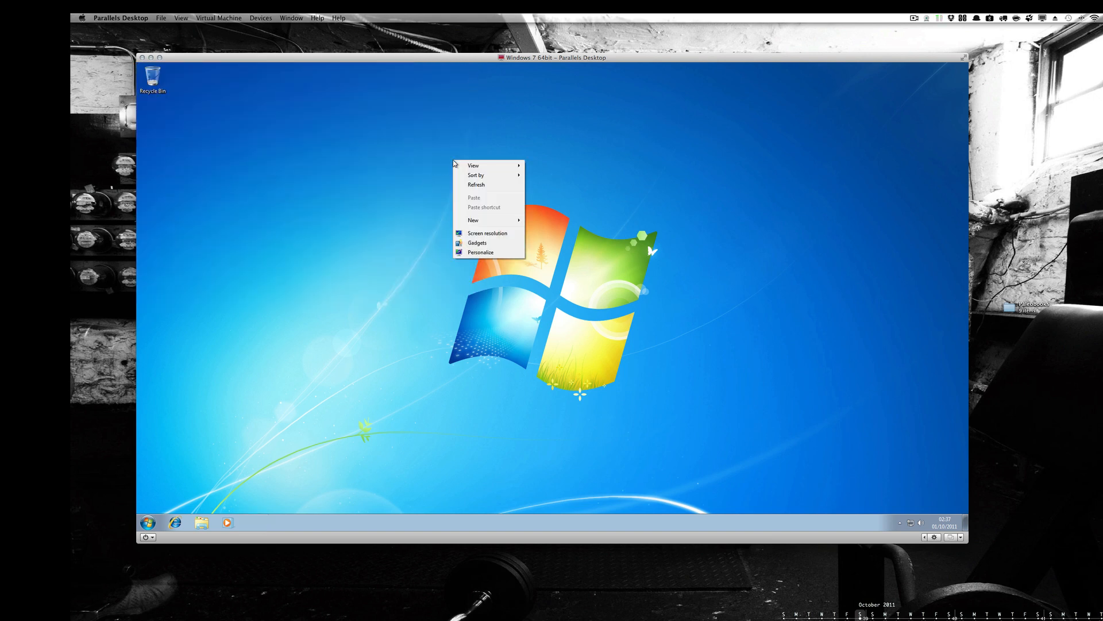
click(475, 253)
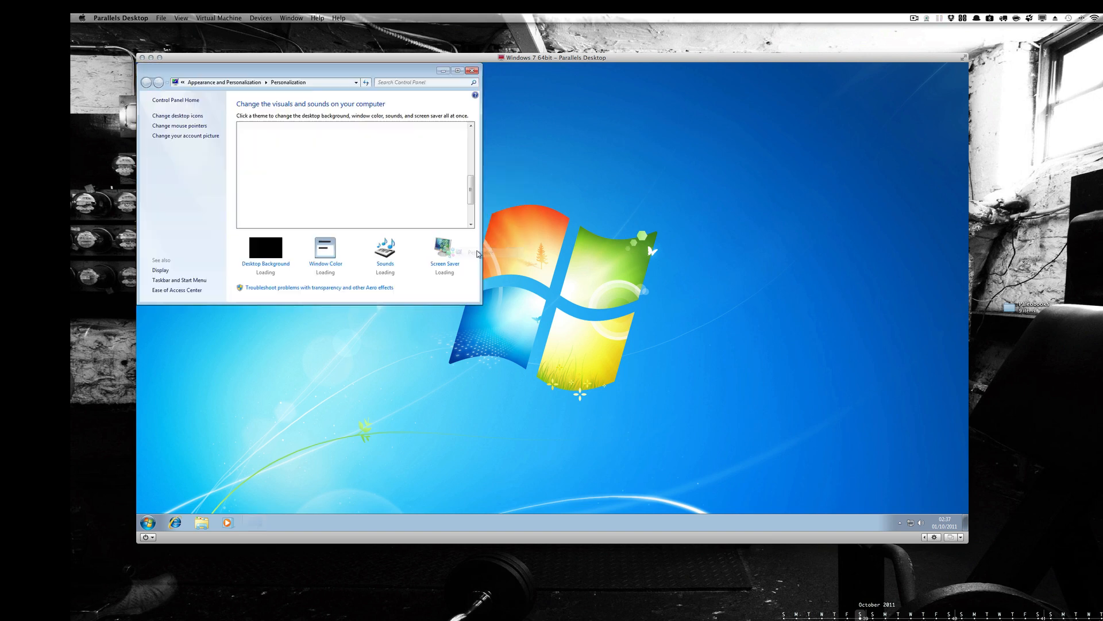
click(472, 71)
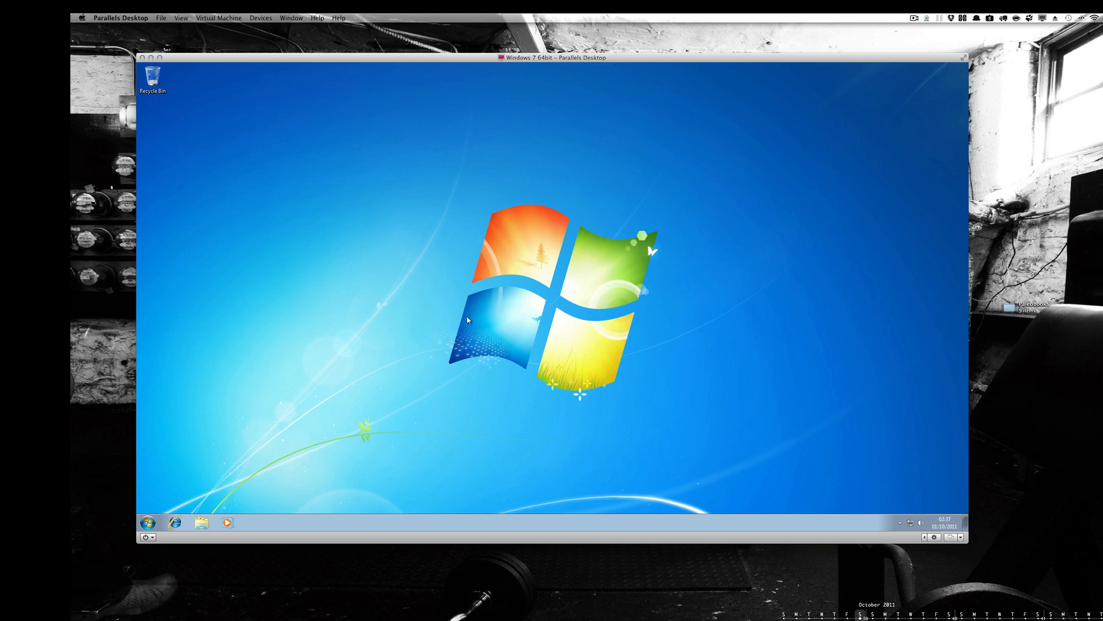
- View the virtual machine's Hard Disk 1 hardware configuration and close the configuration window
click(934, 538)
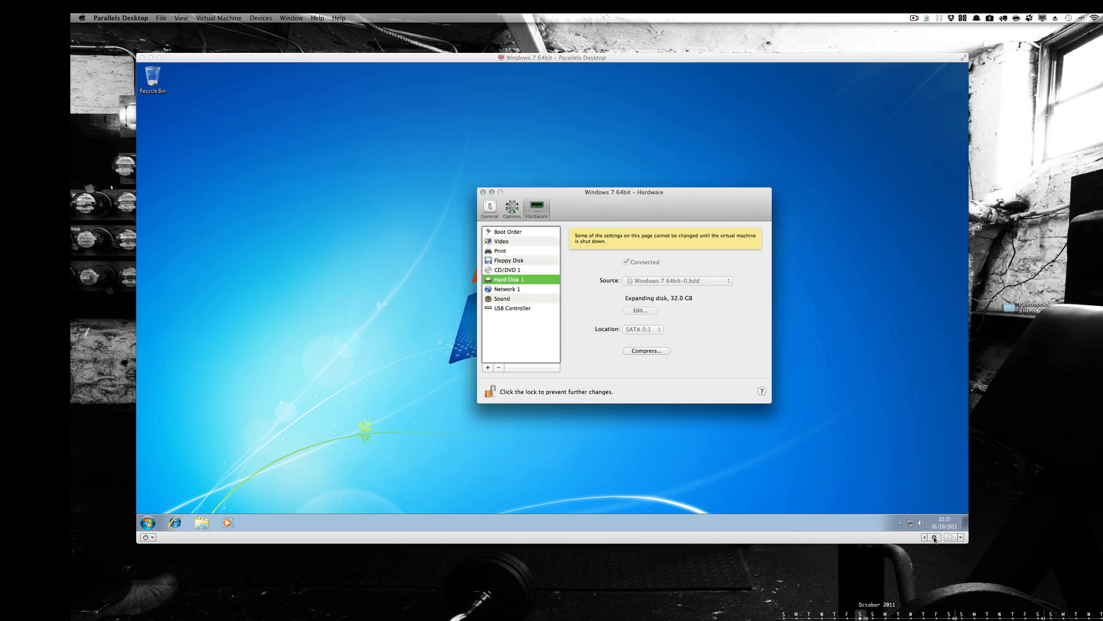
click(484, 192)
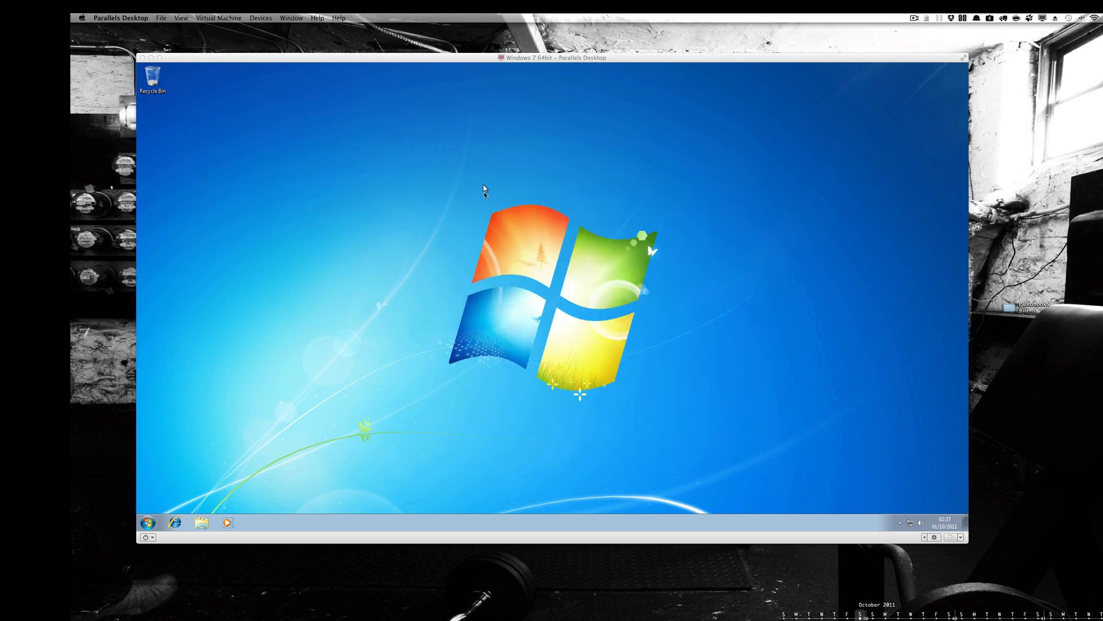
- Switch the Windows 7 virtual machine to full screen, look through the available Parallels commands, and exit full screen
click(191, 21)
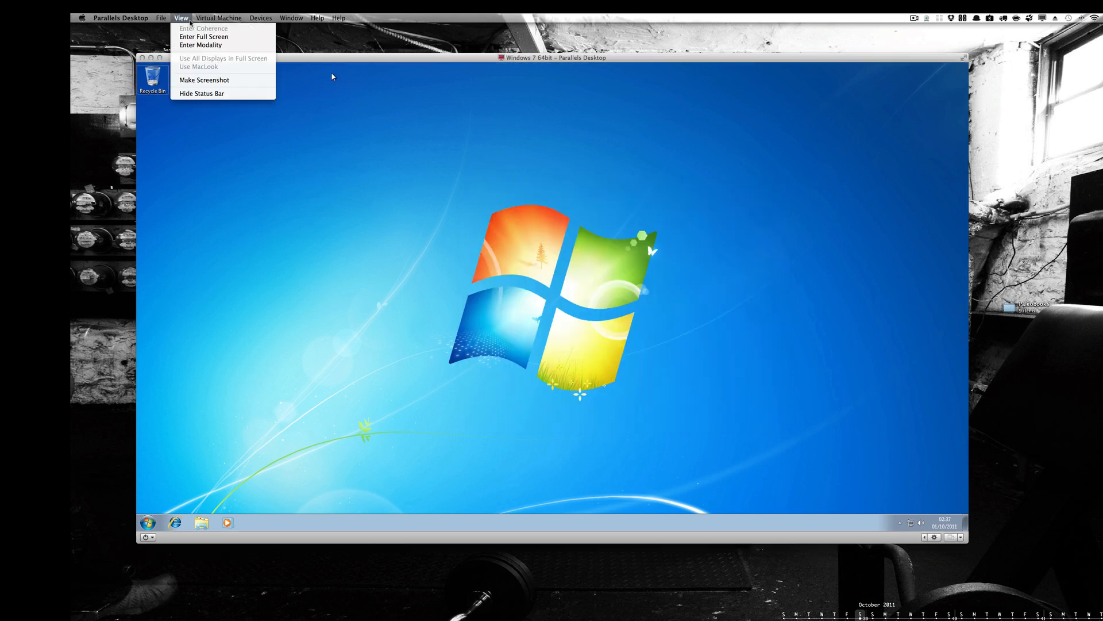
click(190, 37)
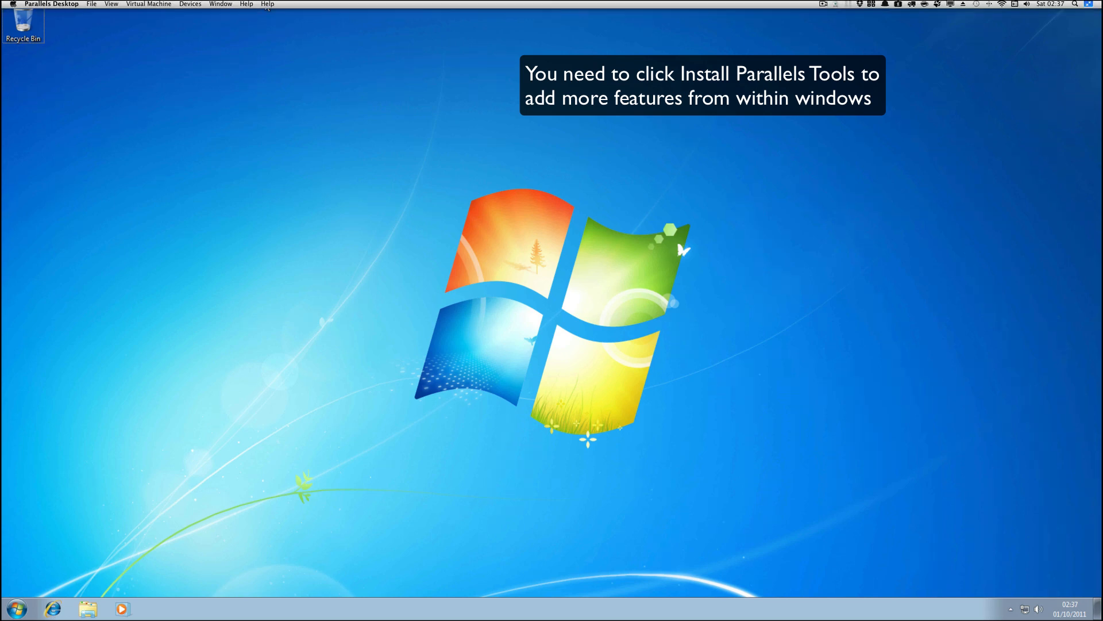
click(111, 5)
mouse_move(64, 10)
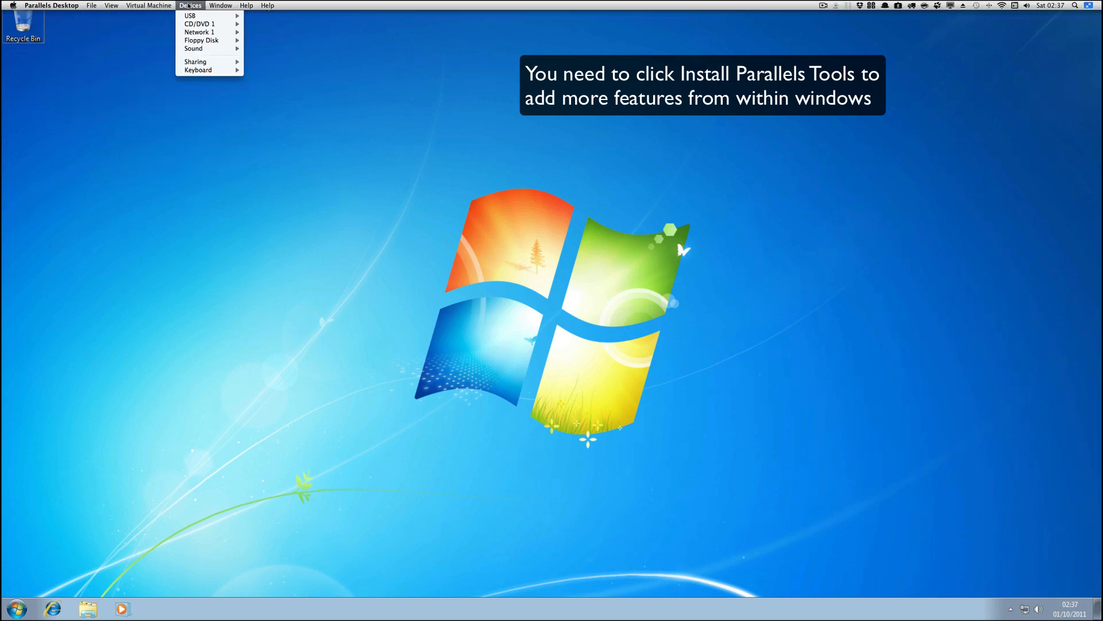
mouse_move(216, 8)
mouse_move(150, 7)
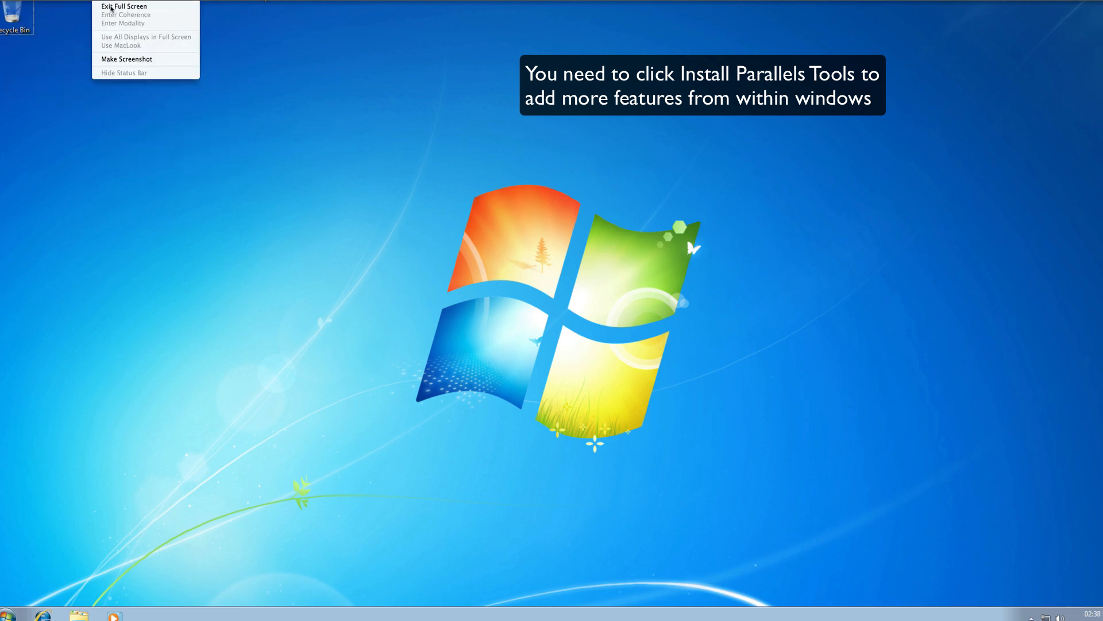
click(111, 5)
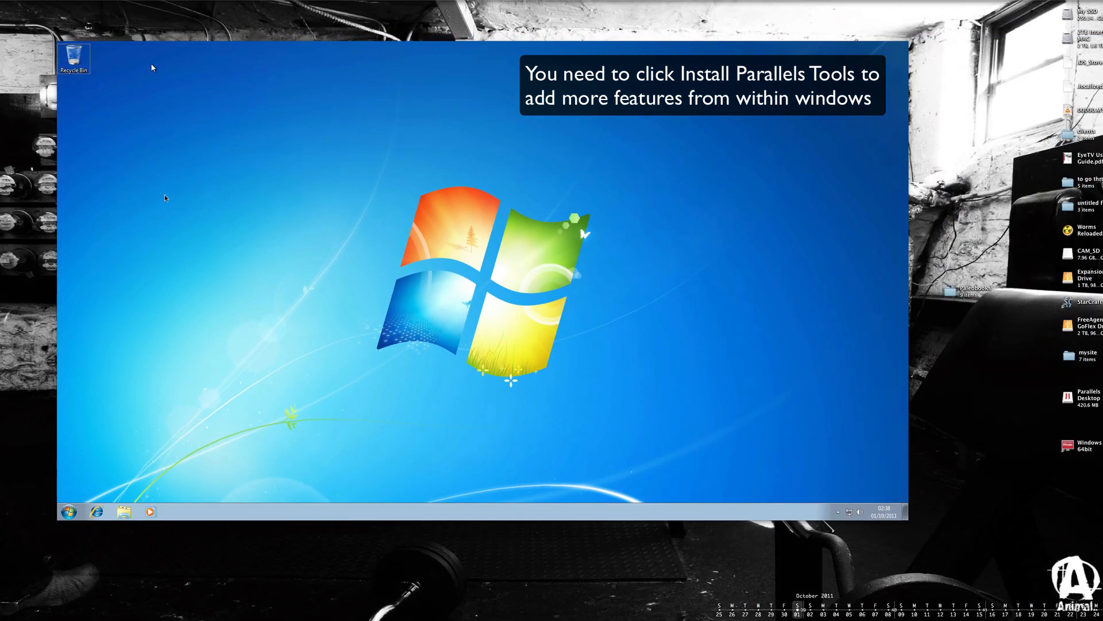